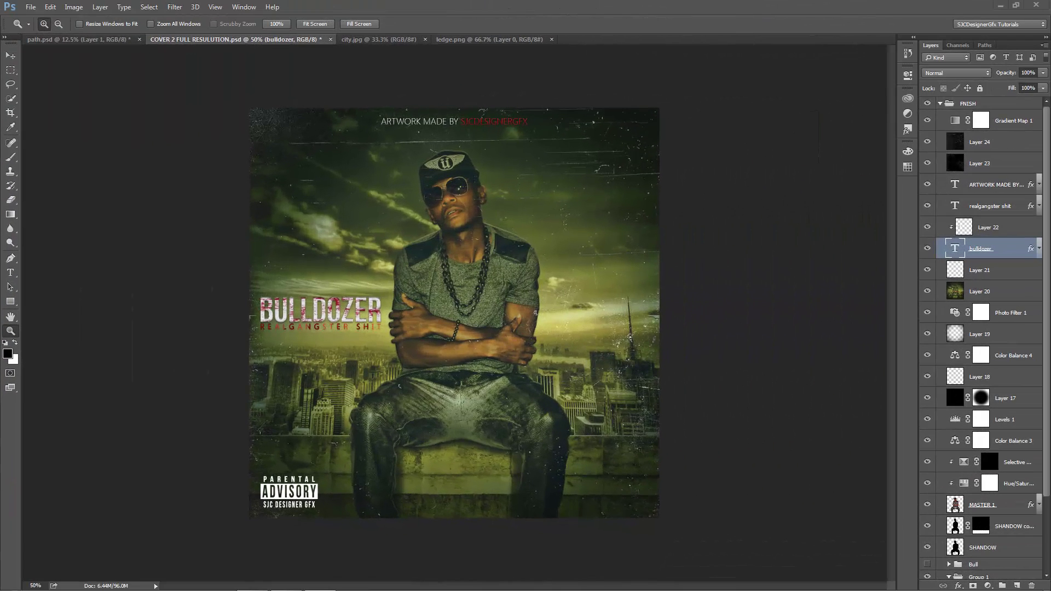
Create a new white document 1500 × 1500 pixels at 72 pixels/inch
{"action": "left_click", "coordinate": [31, 7]}
{"action": "left_click", "coordinate": [41, 18]}
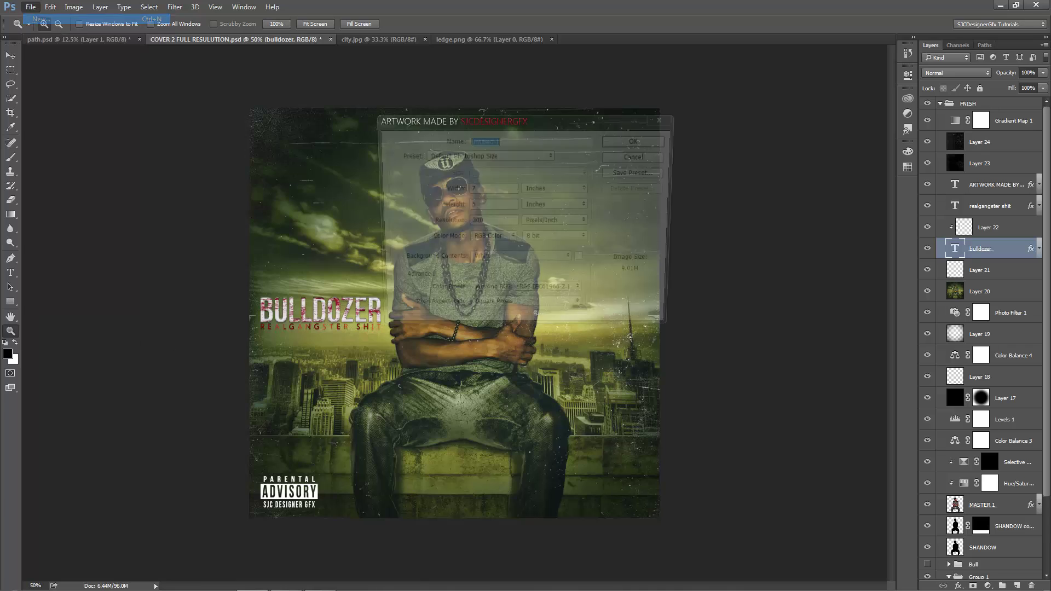
{"action": "key", "text": "Tab"}
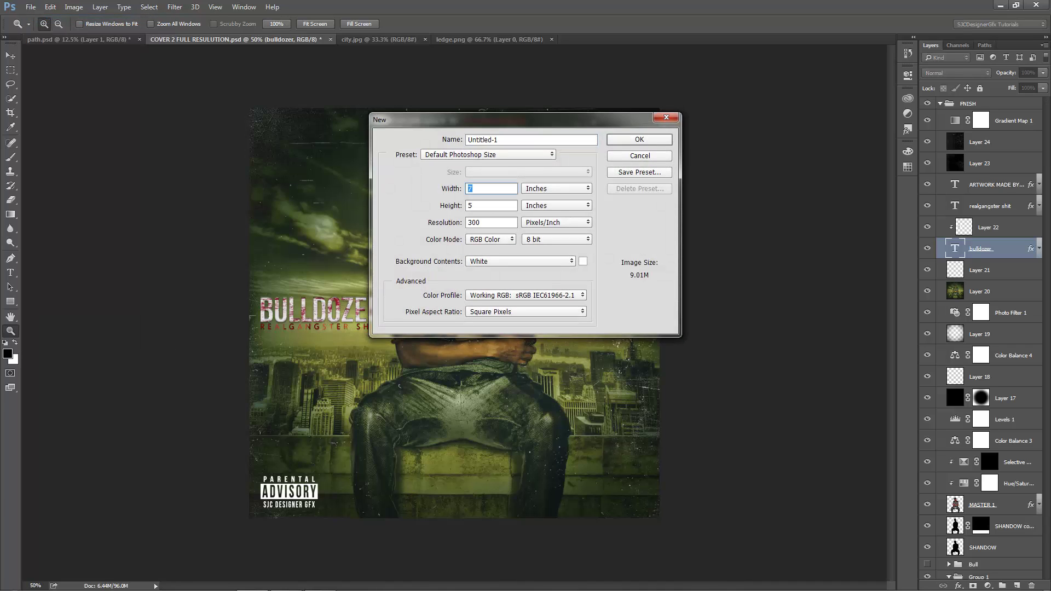
{"action": "key", "text": "Tab"}
{"action": "key", "text": "alt+Down"}
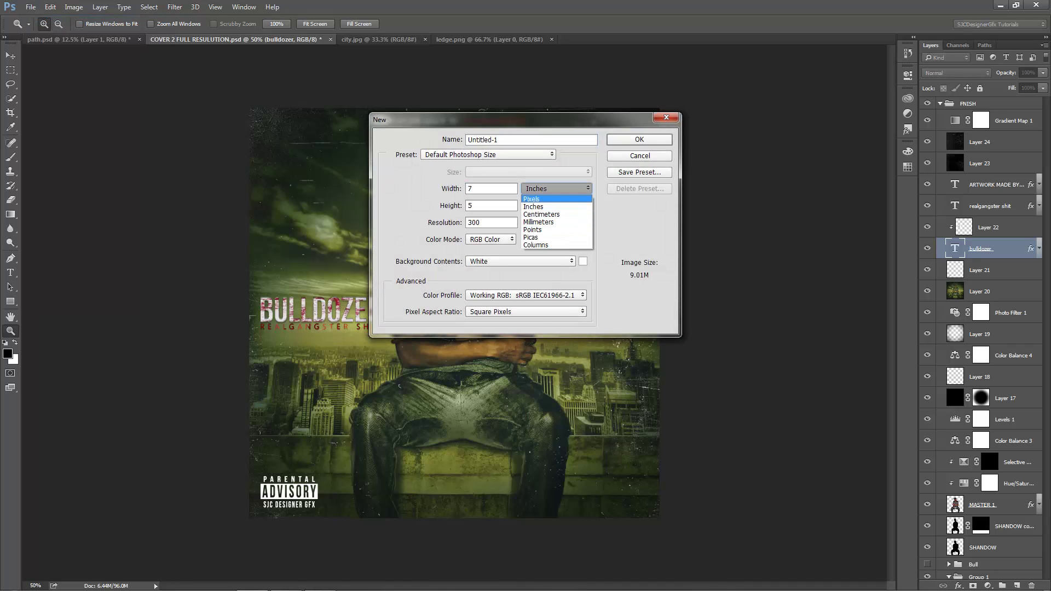
{"action": "key", "text": "Return"}
{"action": "key", "text": "shift+Tab"}
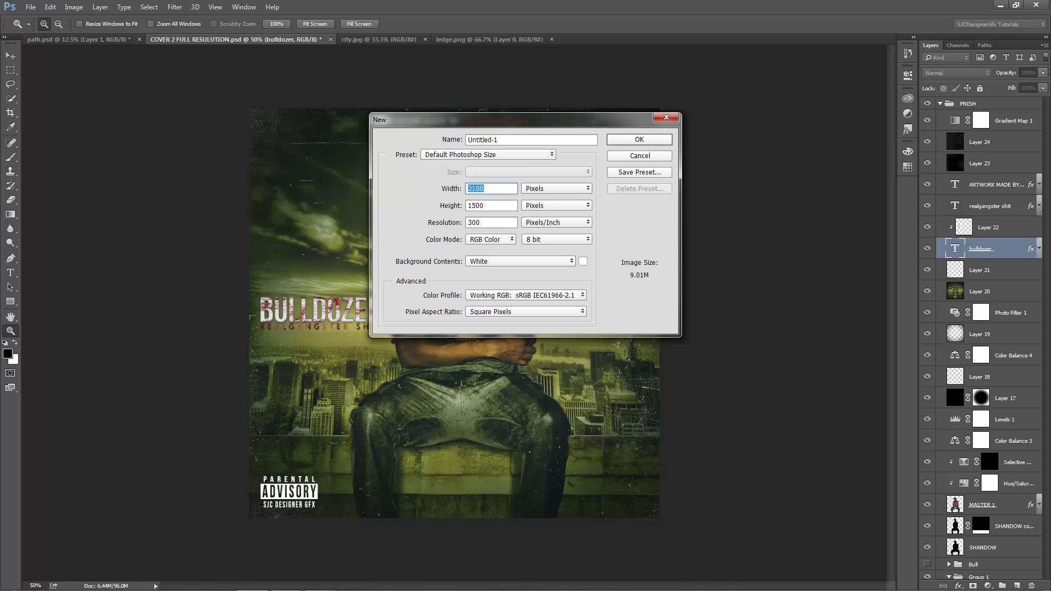
{"action": "type", "text": "1500"}
{"action": "key", "text": "Tab"}
{"action": "key", "text": "Tab"}
{"action": "key", "text": "Tab"}
{"action": "type", "text": "72"}
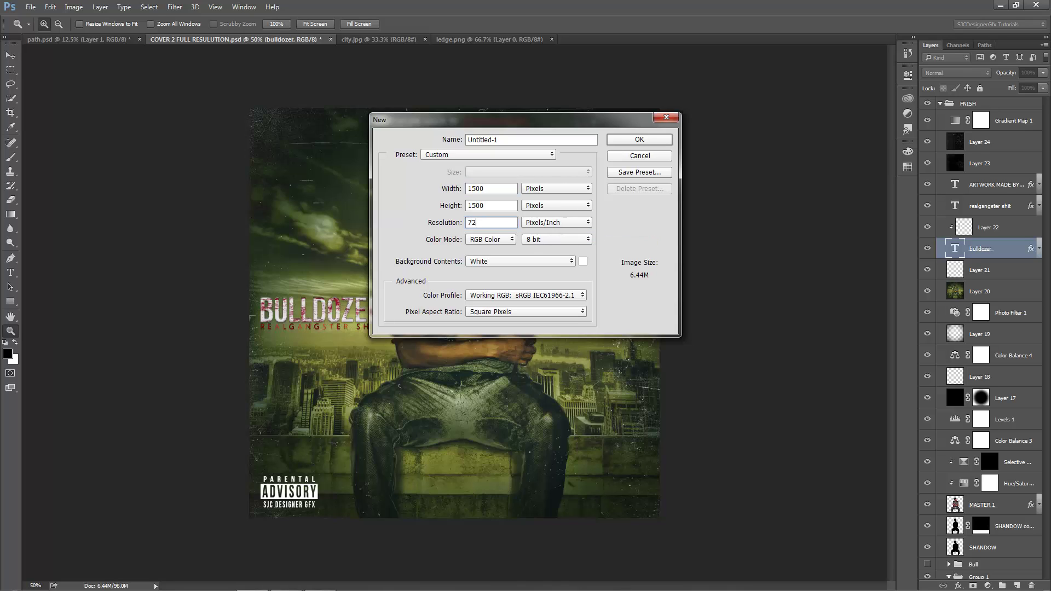
{"action": "key", "text": "Return"}
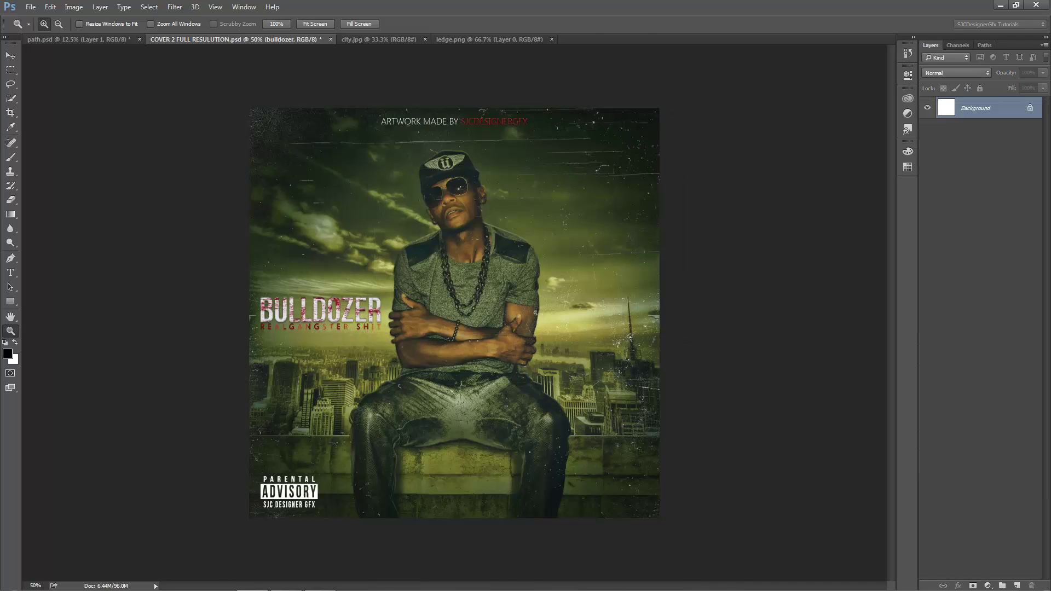
Fit the canvas on screen and unlock the white background into Layer 0
{"action": "right_click", "coordinate": [509, 168]}
{"action": "left_click", "coordinate": [528, 174]}
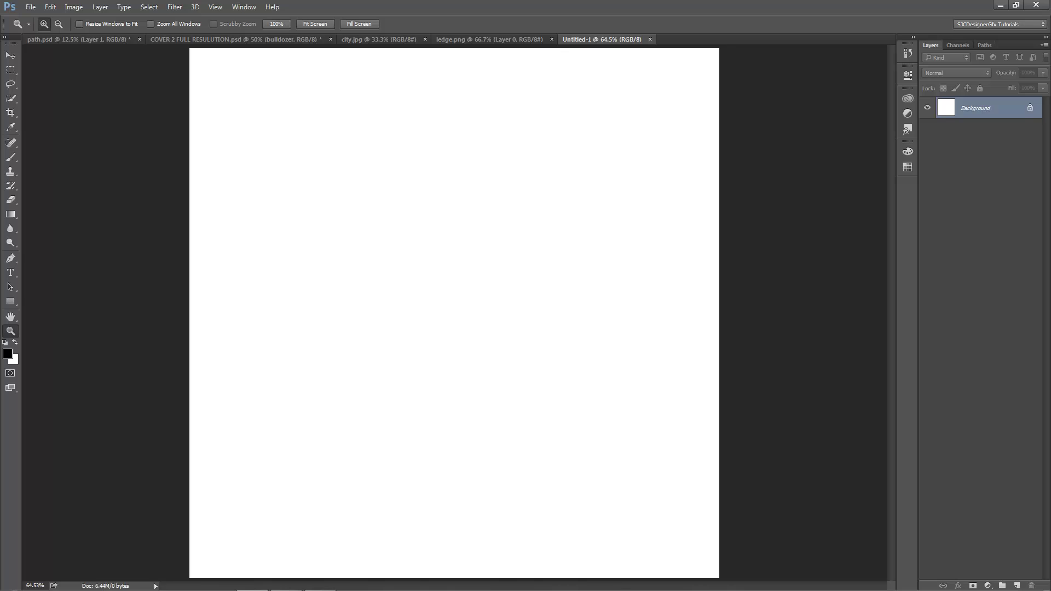
{"action": "double_click", "coordinate": [975, 108], "text": "alt"}
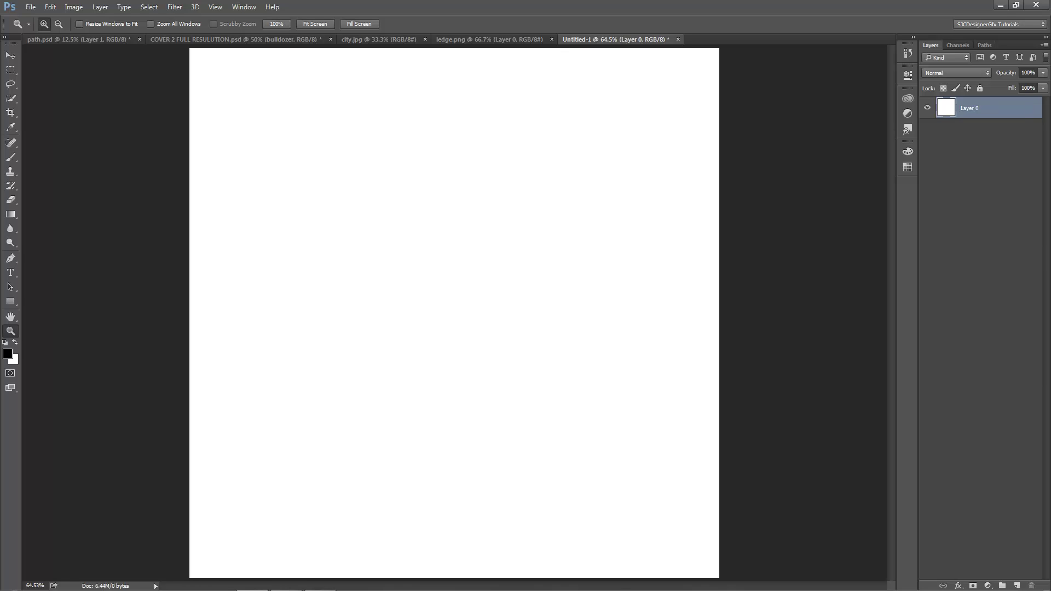
{"action": "double_click", "coordinate": [1007, 107]}
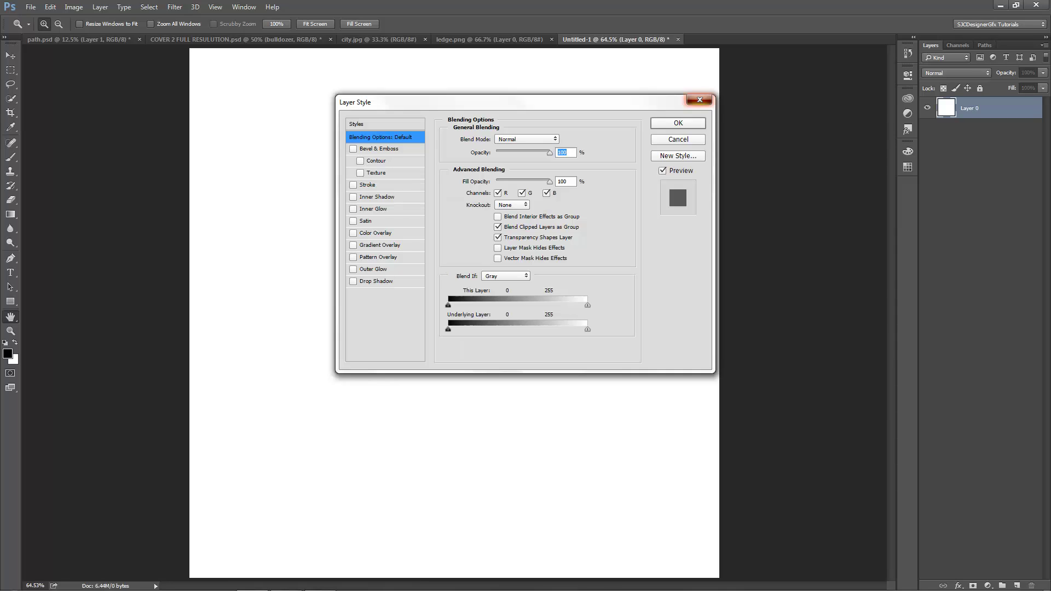
{"action": "left_click", "coordinate": [698, 100]}
Rename Layer 0 to 'BG' and bring up the city.jpg document
{"action": "double_click", "coordinate": [969, 108]}
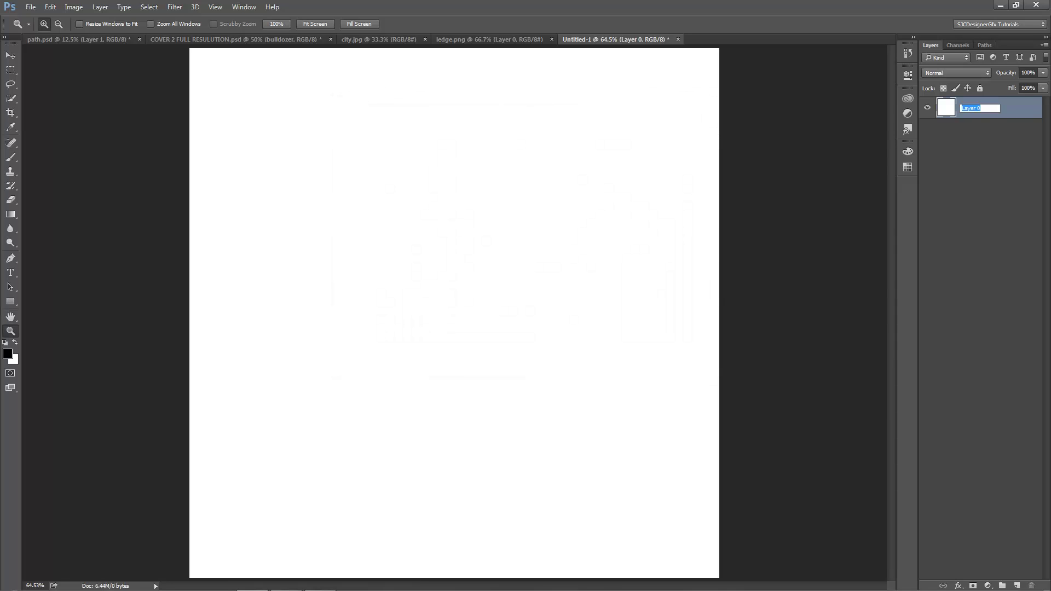
{"action": "type", "text": "BG"}
{"action": "key", "text": "Return"}
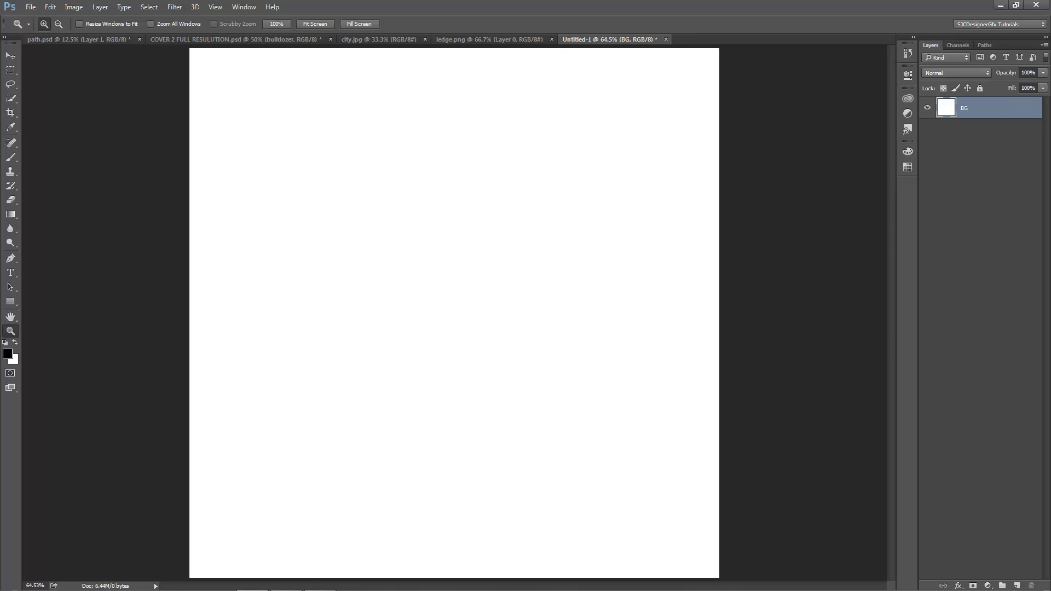
{"action": "left_click", "coordinate": [378, 39]}
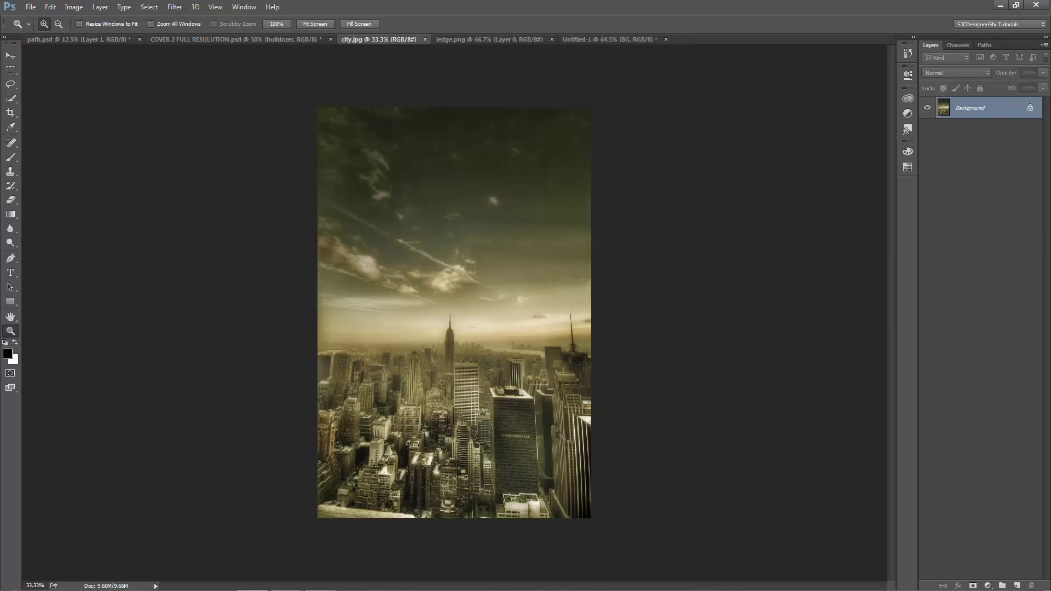
Unlock city.jpg's Background into an editable Layer 0
{"action": "right_click", "coordinate": [968, 106]}
{"action": "right_click", "coordinate": [969, 102]}
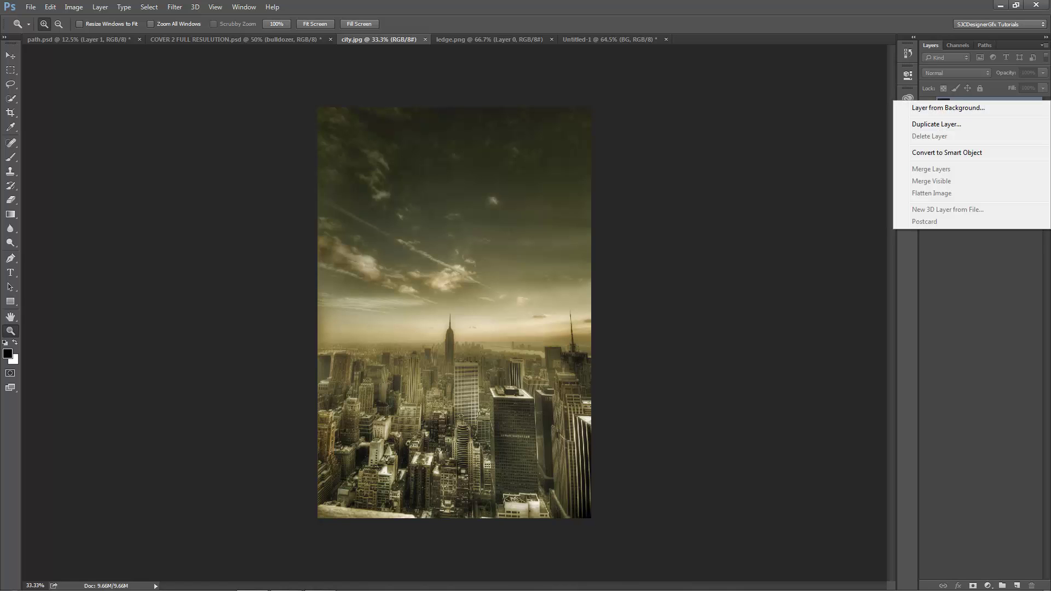
{"action": "key", "text": "Escape"}
{"action": "double_click", "coordinate": [980, 108], "text": "alt"}
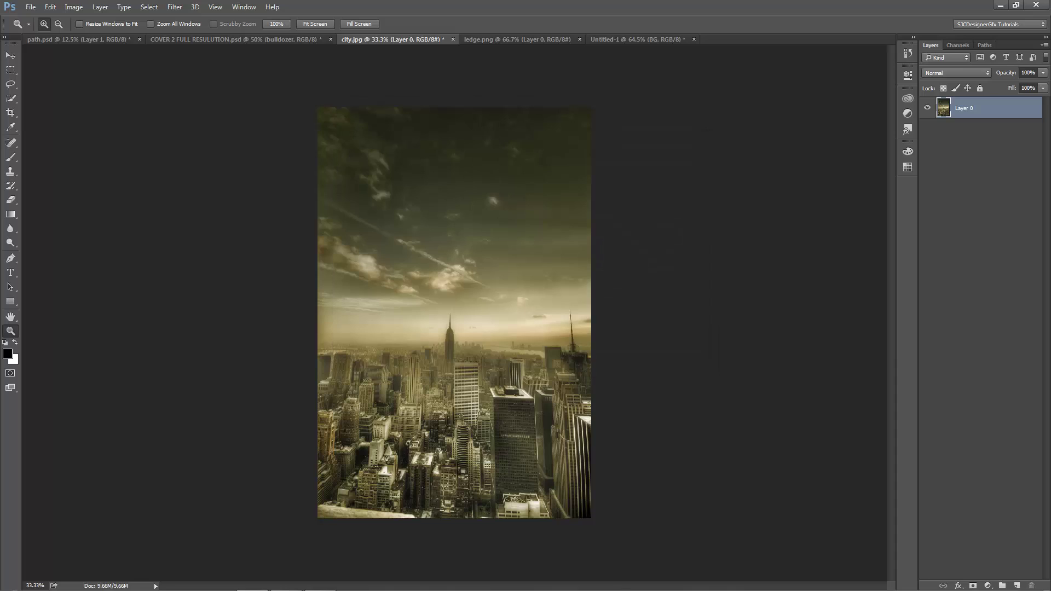
Duplicate the city layer into Untitled-1 and show that document
{"action": "right_click", "coordinate": [963, 108]}
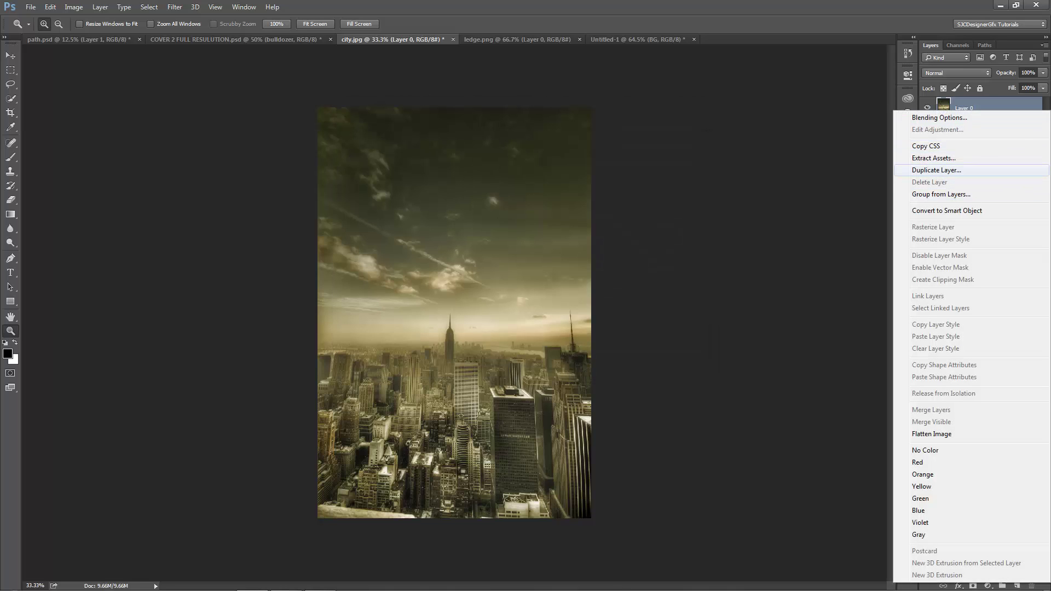
{"action": "left_click", "coordinate": [936, 169]}
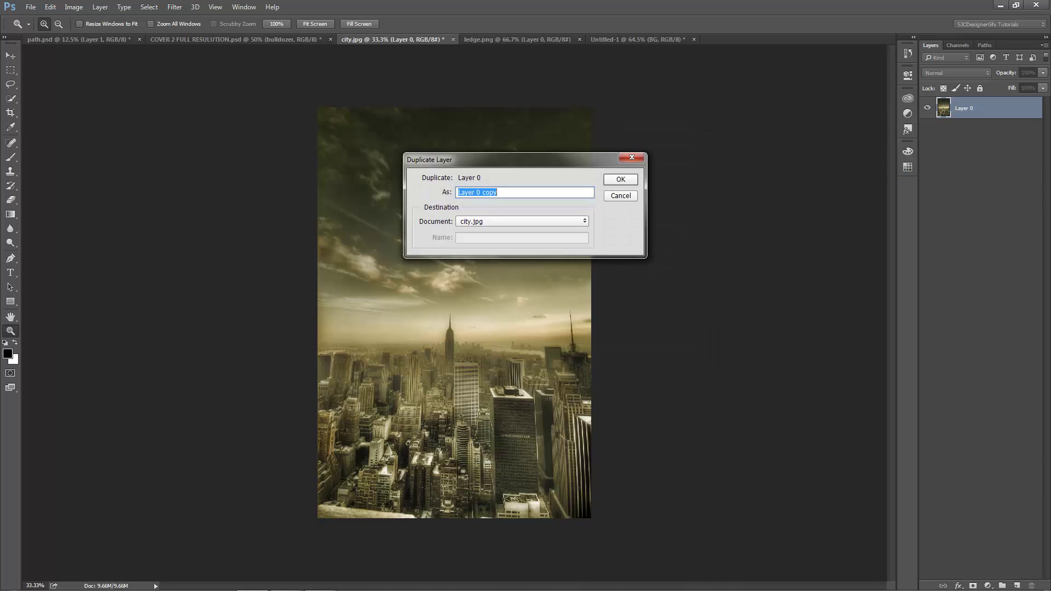
{"action": "left_click", "coordinate": [522, 221]}
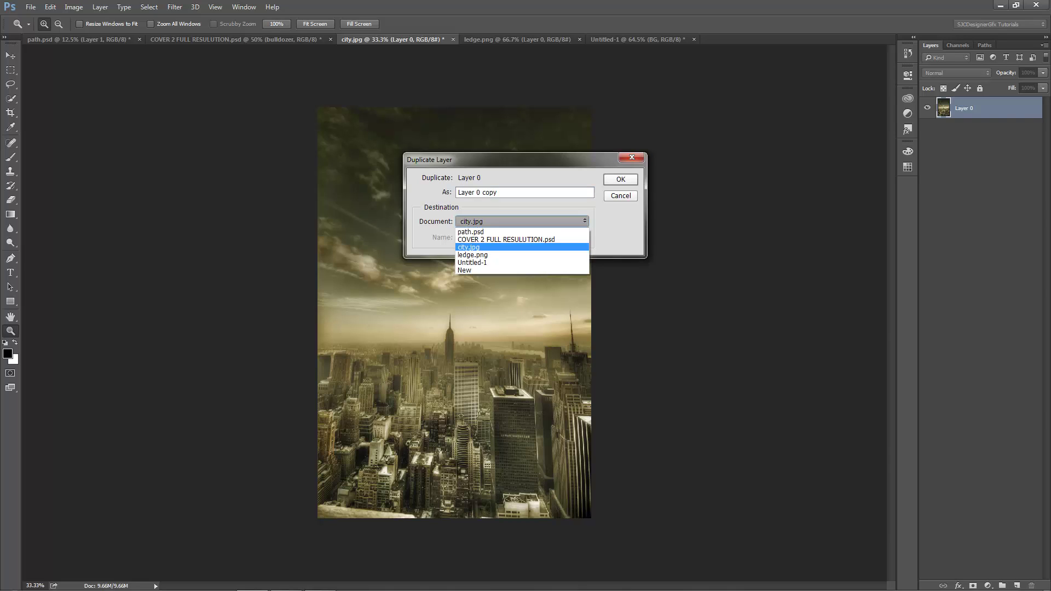
{"action": "left_click", "coordinate": [471, 262]}
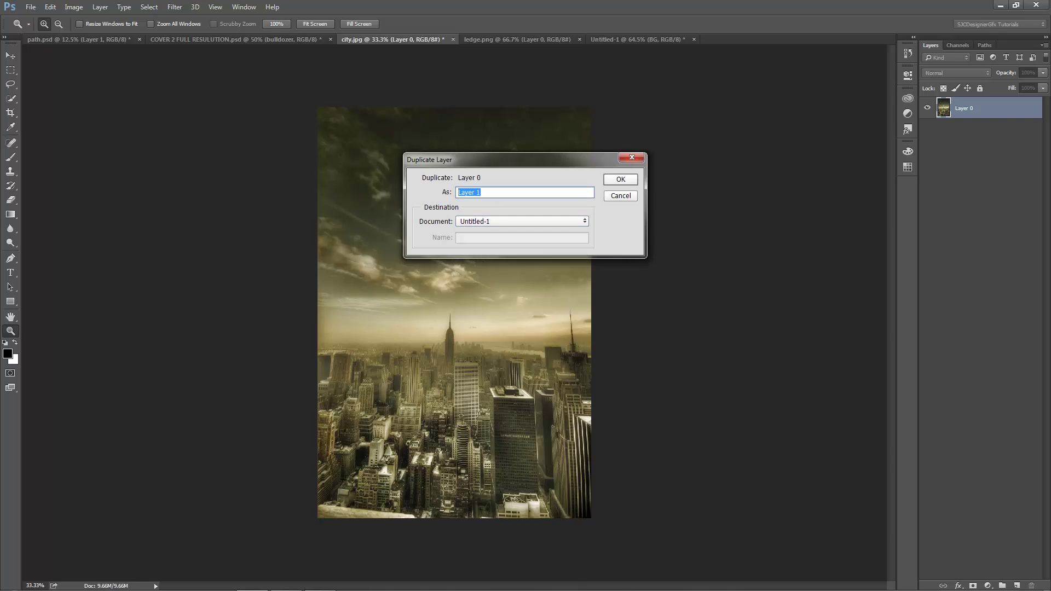
{"action": "key", "text": "Return"}
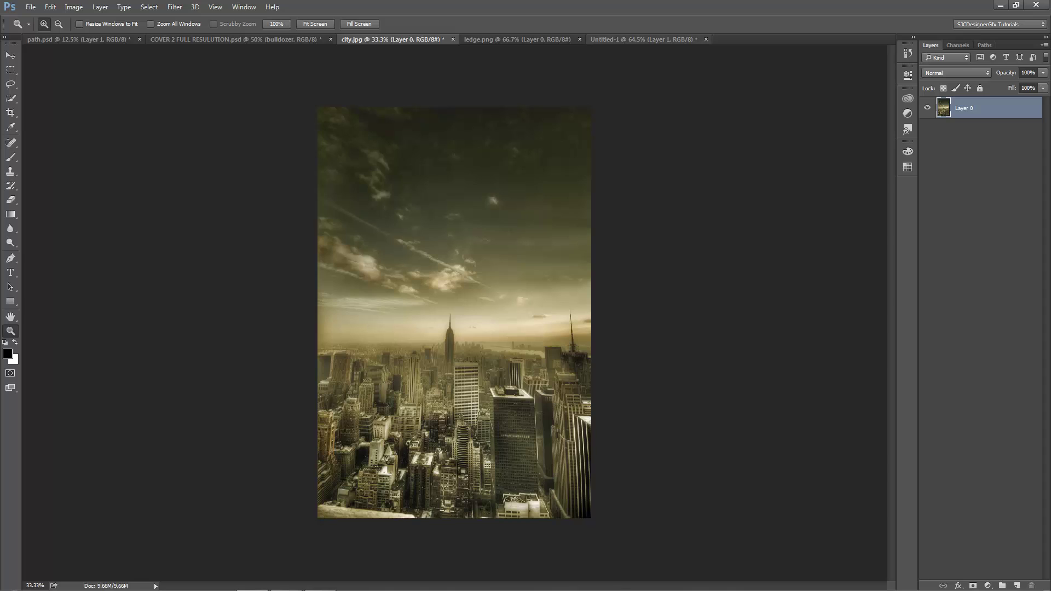
{"action": "left_click", "coordinate": [643, 39]}
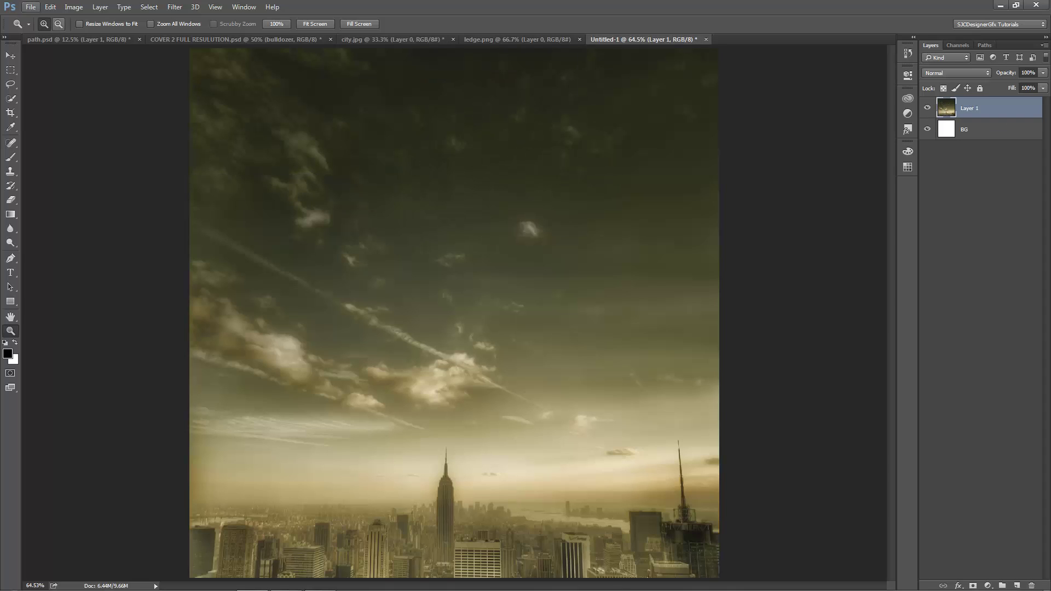
Proportionally scale the city layer to fill the canvas with the skyline raised, then view ledge.png
{"action": "left_click", "coordinate": [31, 6]}
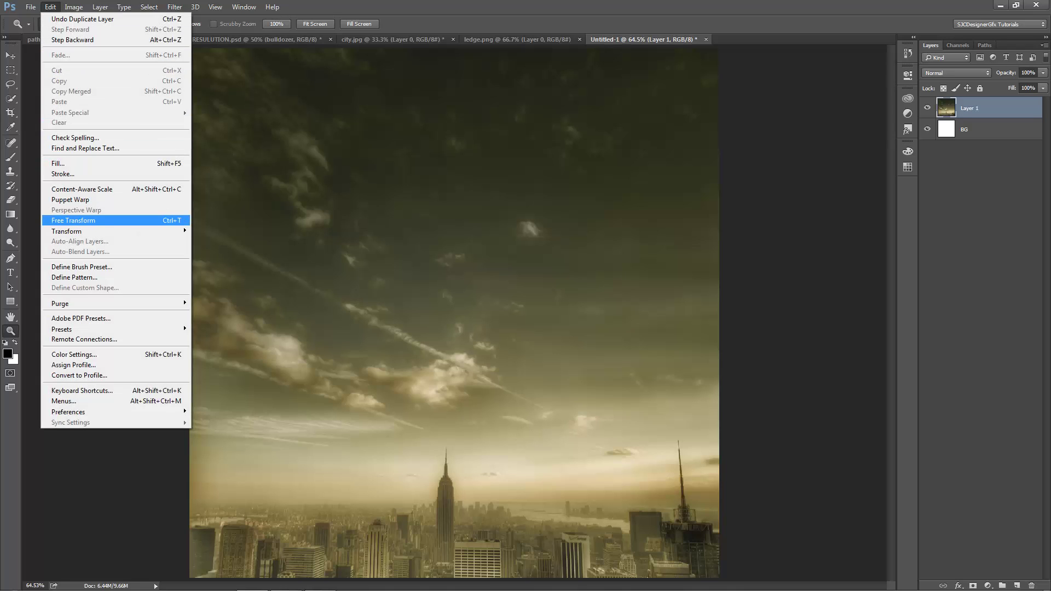
{"action": "left_click", "coordinate": [73, 220]}
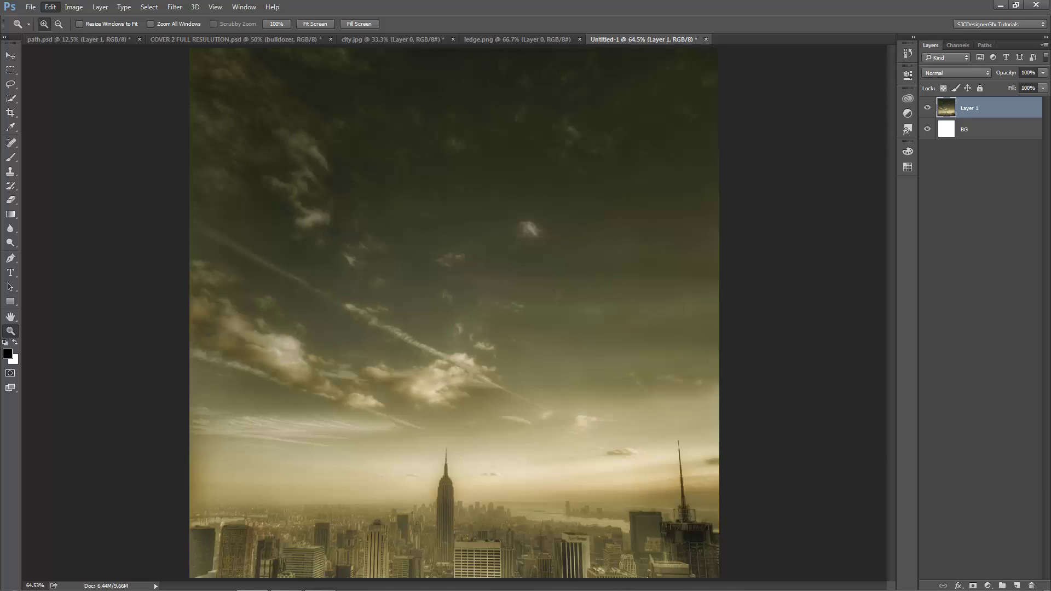
{"action": "left_click", "coordinate": [194, 24]}
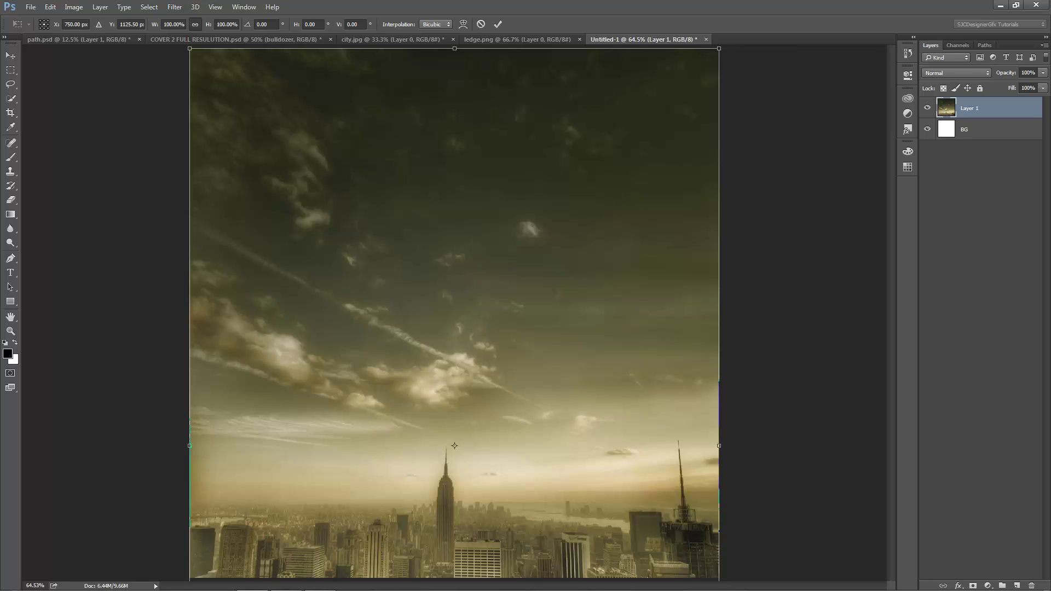
{"action": "left_click_drag", "start_coordinate": [718, 48], "coordinate": [638, 169]}
{"action": "left_click_drag", "start_coordinate": [484, 301], "coordinate": [525, 156]}
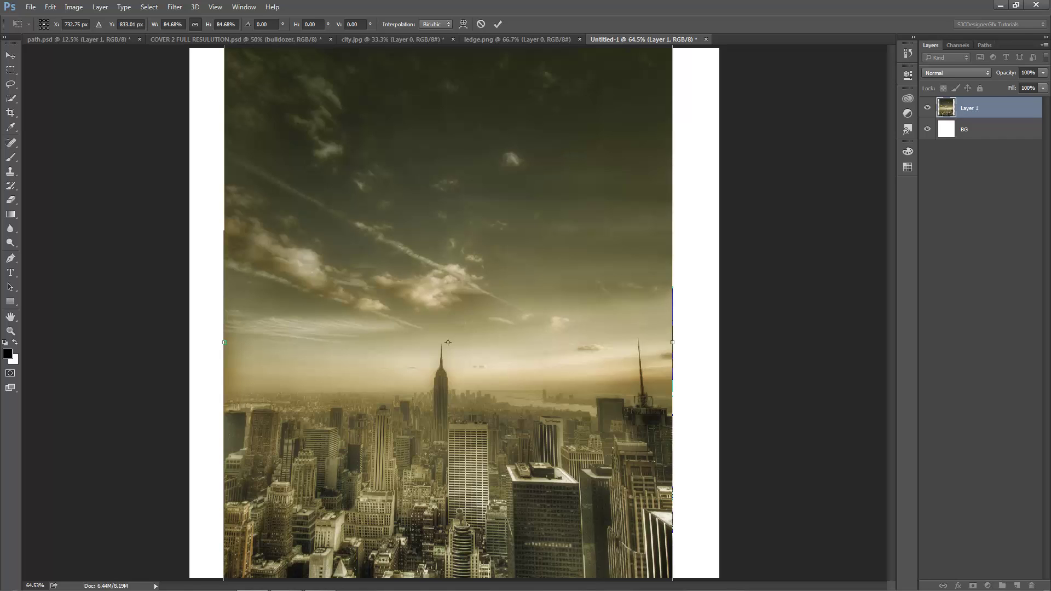
{"action": "left_click_drag", "start_coordinate": [524, 155], "coordinate": [488, 230]}
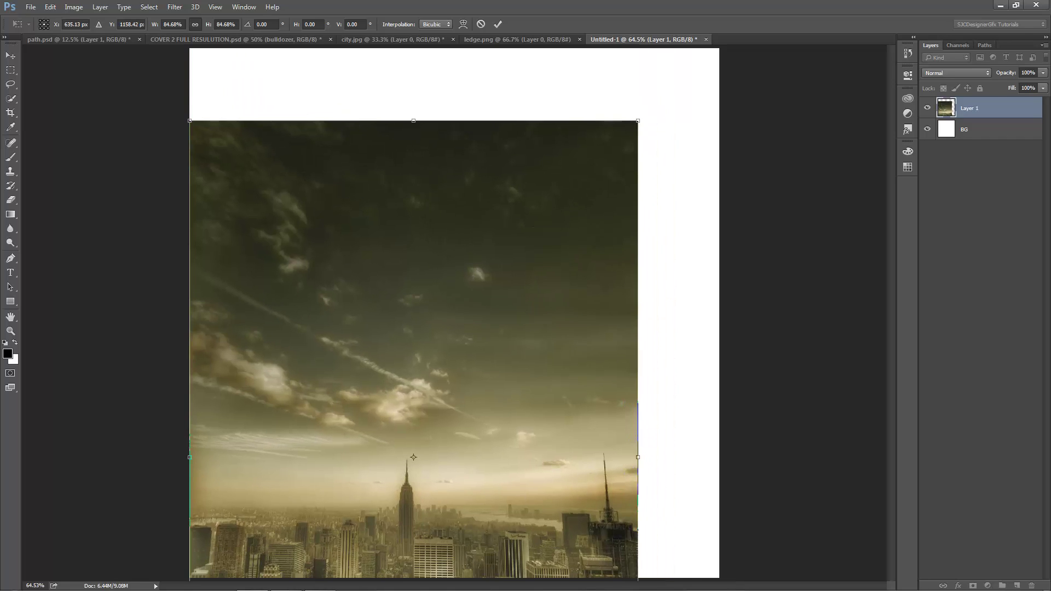
{"action": "left_click_drag", "start_coordinate": [639, 122], "coordinate": [736, 16]}
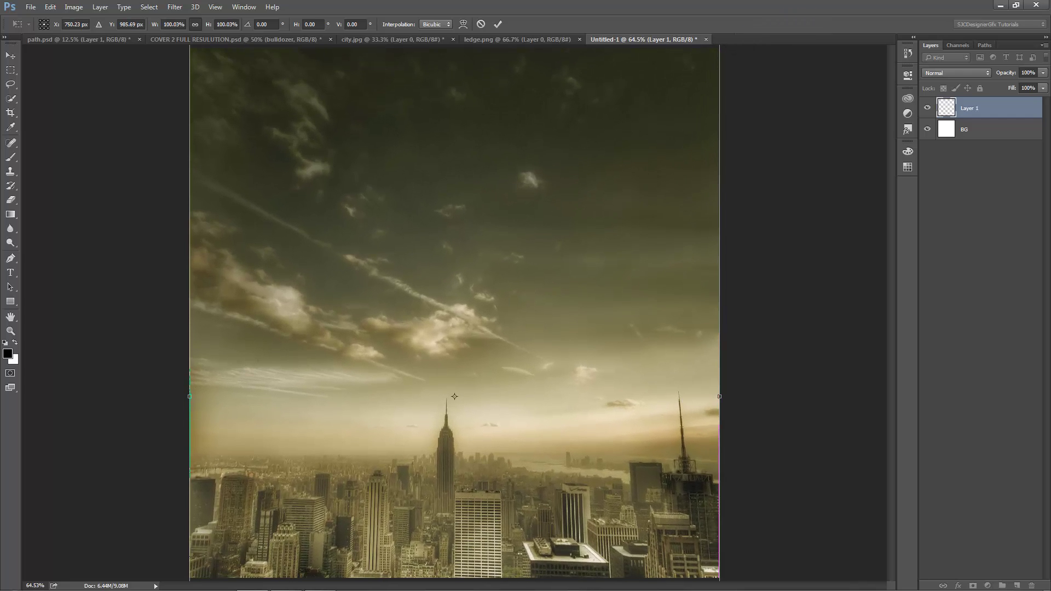
{"action": "mouse_move", "coordinate": [533, 218]}
{"action": "left_mouse_down"}
{"action": "mouse_move", "coordinate": [539, 228]}
{"action": "mouse_move", "coordinate": [539, 195]}
{"action": "left_mouse_up"}
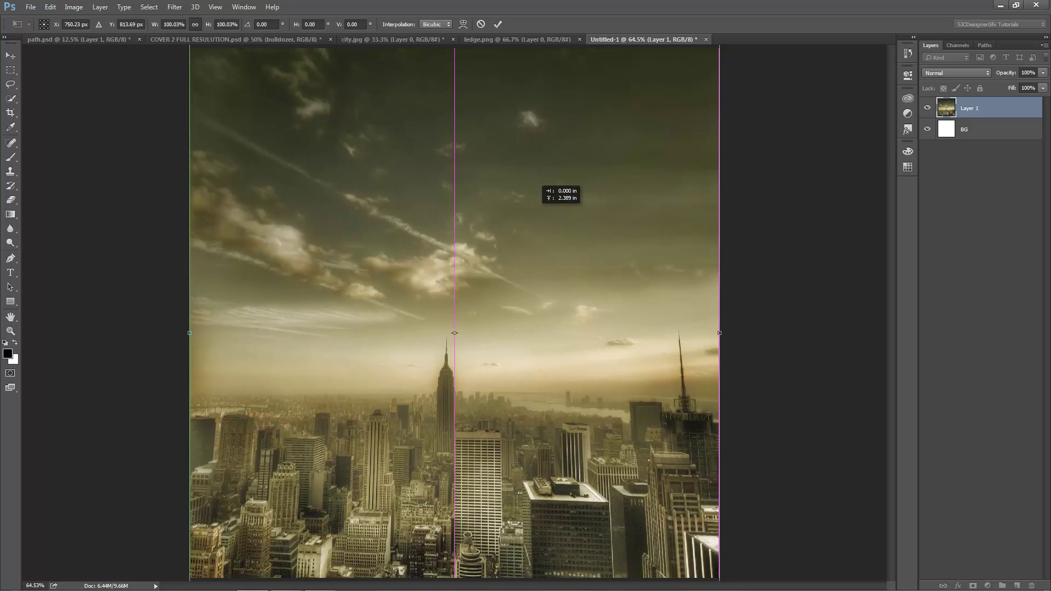
{"action": "mouse_move", "coordinate": [541, 192]}
{"action": "left_mouse_down"}
{"action": "mouse_move", "coordinate": [515, 253]}
{"action": "mouse_move", "coordinate": [520, 217]}
{"action": "left_mouse_up"}
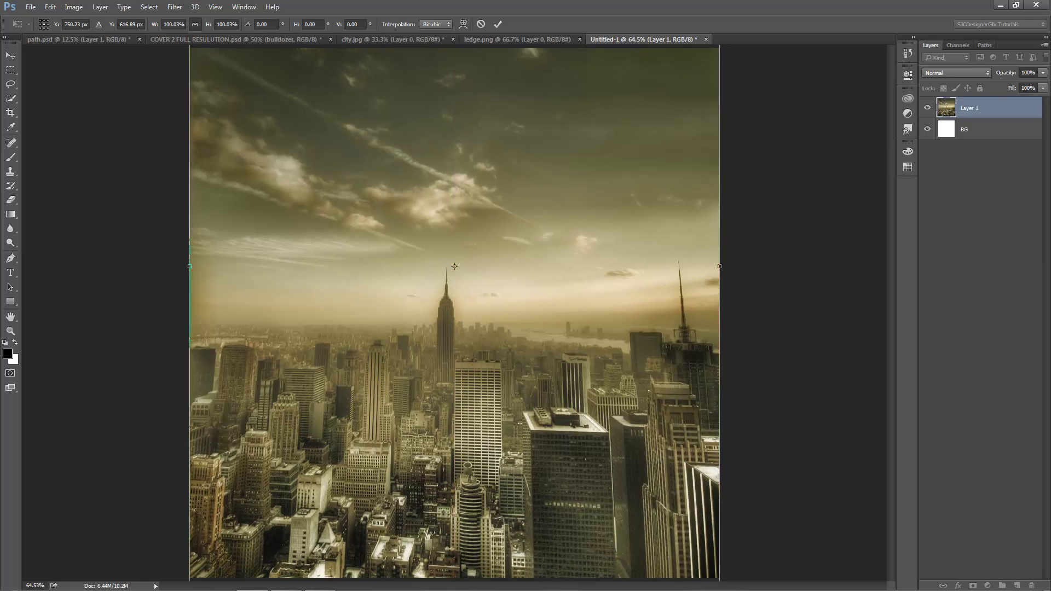
{"action": "left_click", "coordinate": [10, 331]}
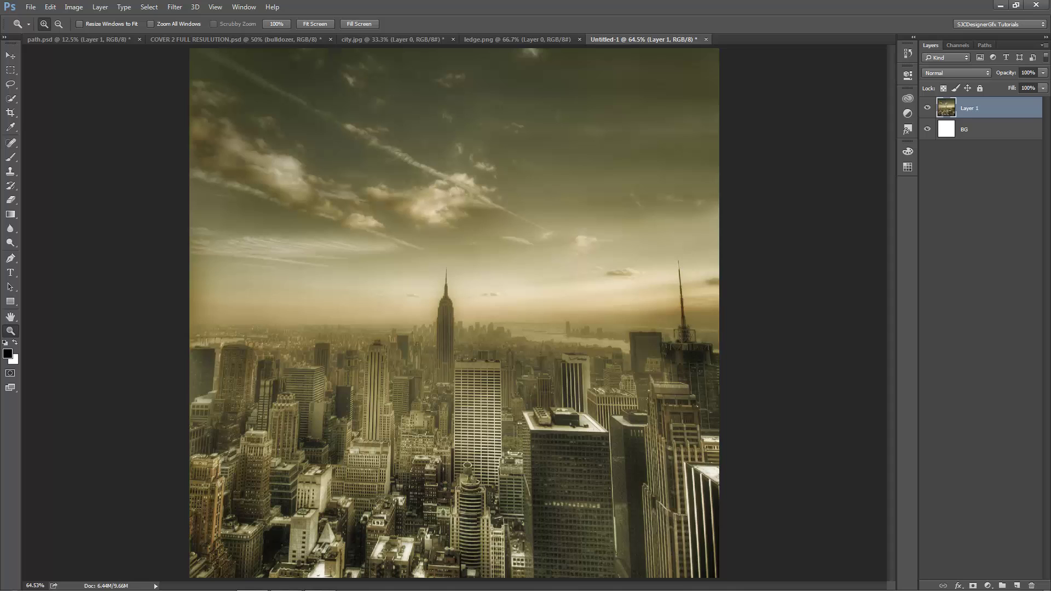
{"action": "left_click", "coordinate": [517, 39]}
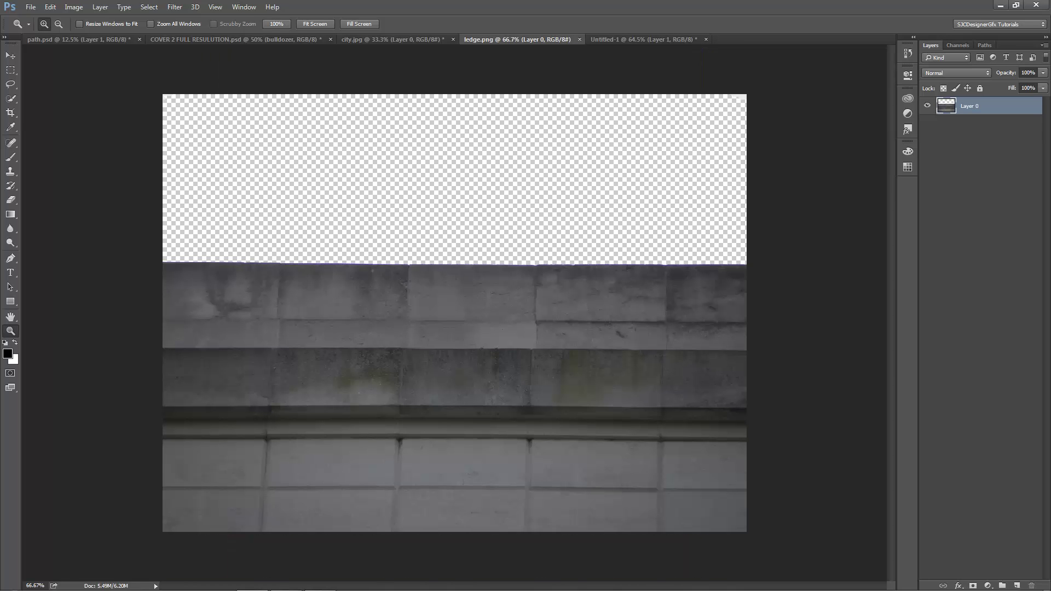
Duplicate the ledge layer into Untitled-1 as Layer 2 and return to that cover
{"action": "right_click", "coordinate": [963, 106]}
{"action": "left_click", "coordinate": [941, 168]}
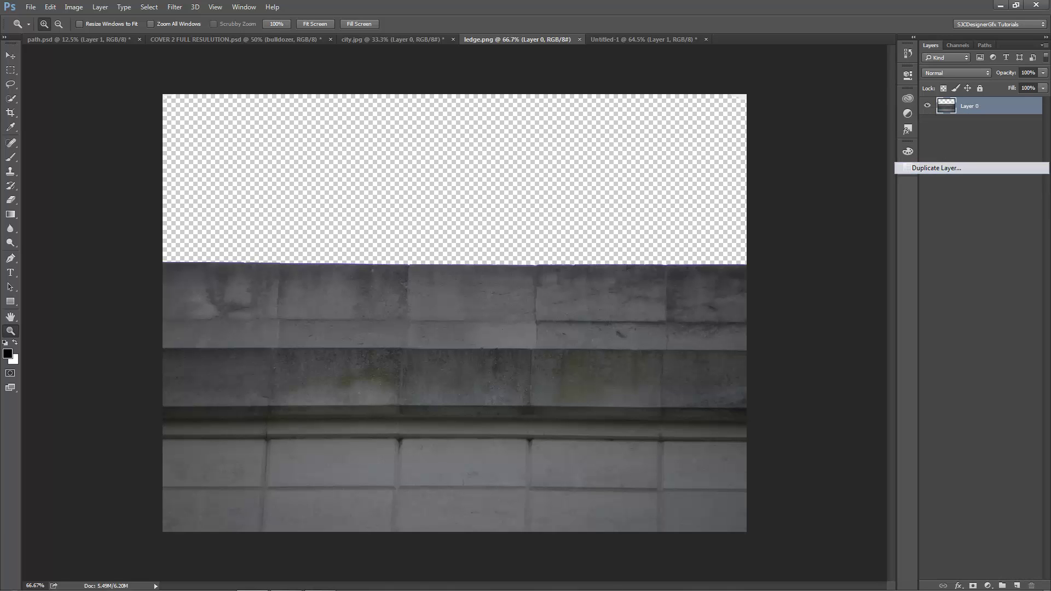
{"action": "left_click", "coordinate": [521, 222]}
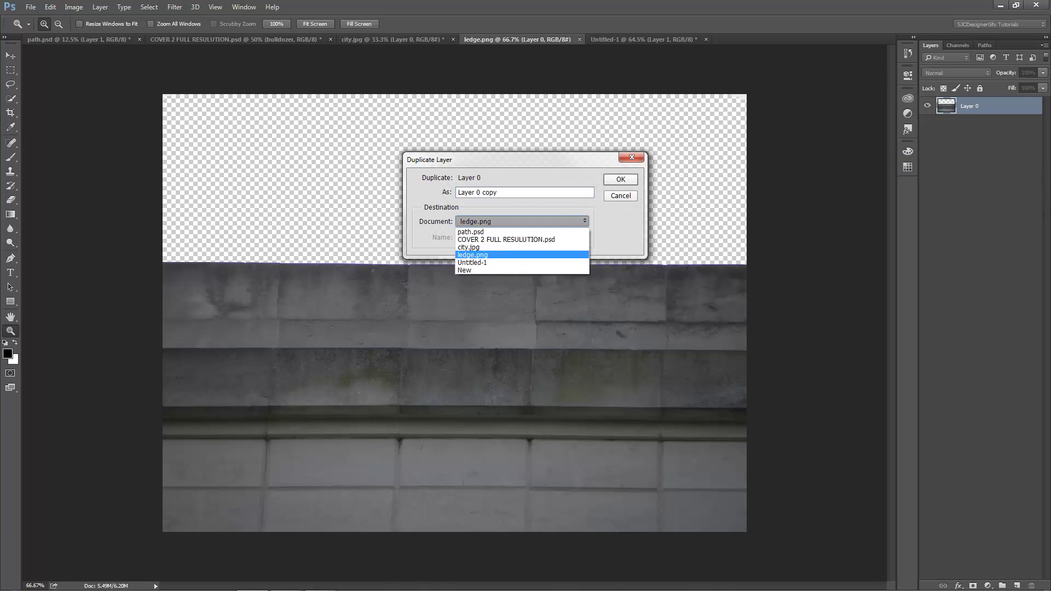
{"action": "left_click", "coordinate": [493, 260]}
{"action": "key", "text": "Return"}
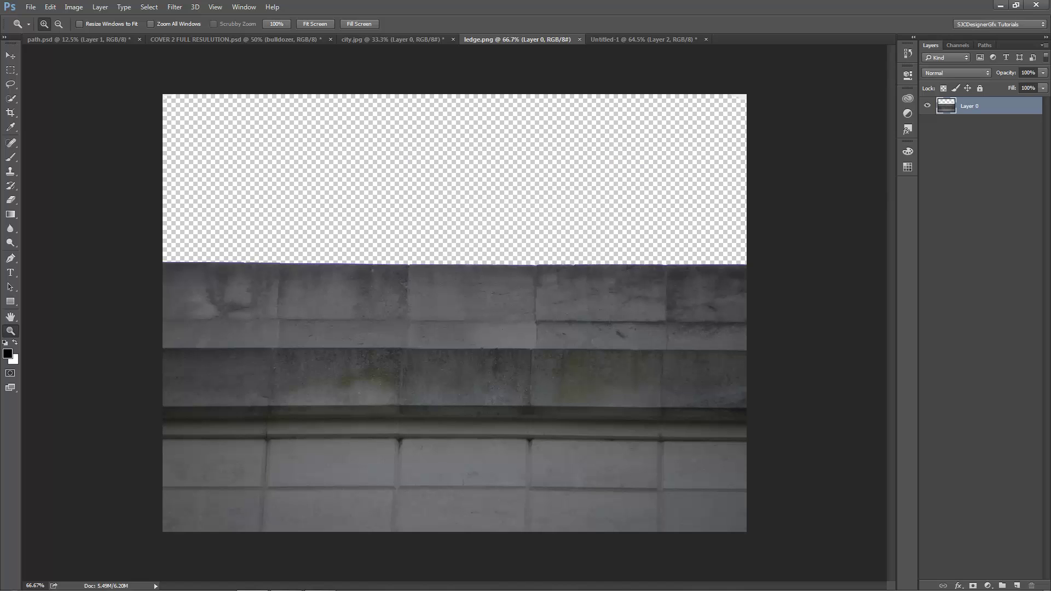
{"action": "left_click", "coordinate": [644, 39]}
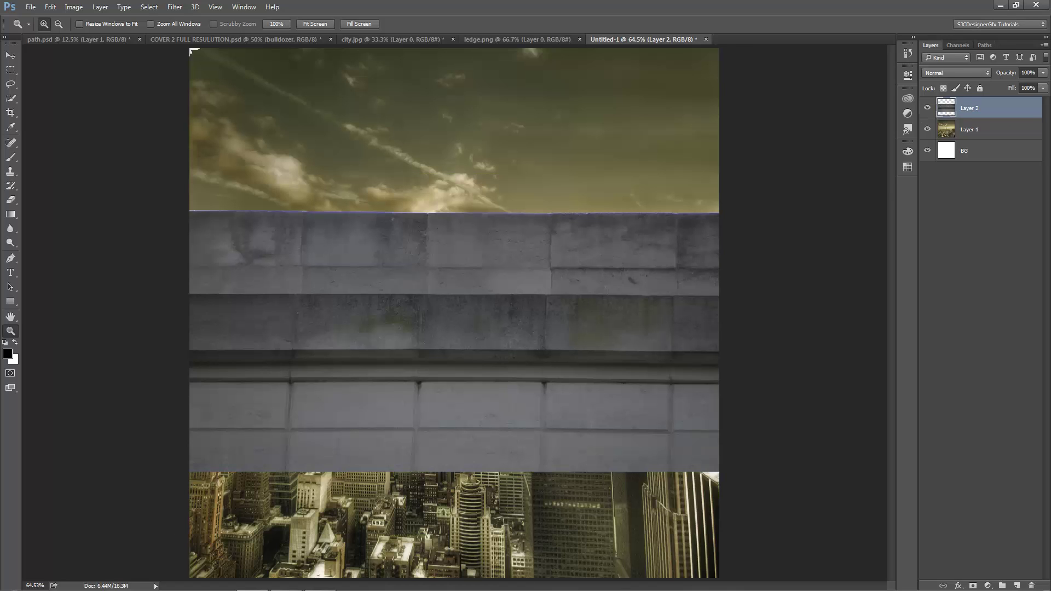
Move the ledge layer down and shorten it to about 75.58% height
{"action": "left_click", "coordinate": [31, 7]}
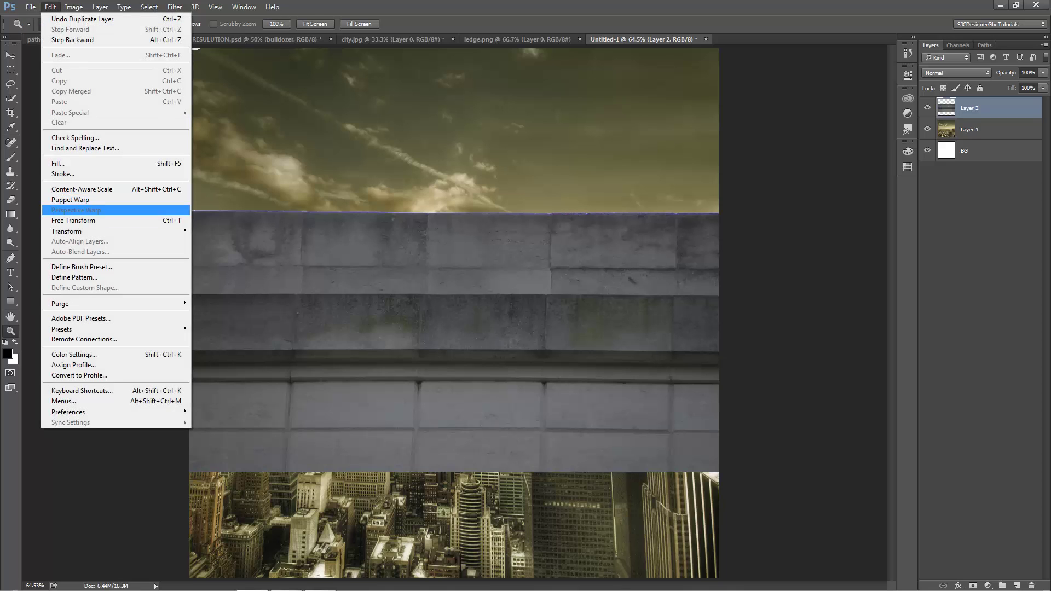
{"action": "left_click", "coordinate": [73, 220]}
{"action": "left_click_drag", "start_coordinate": [472, 260], "coordinate": [467, 383]}
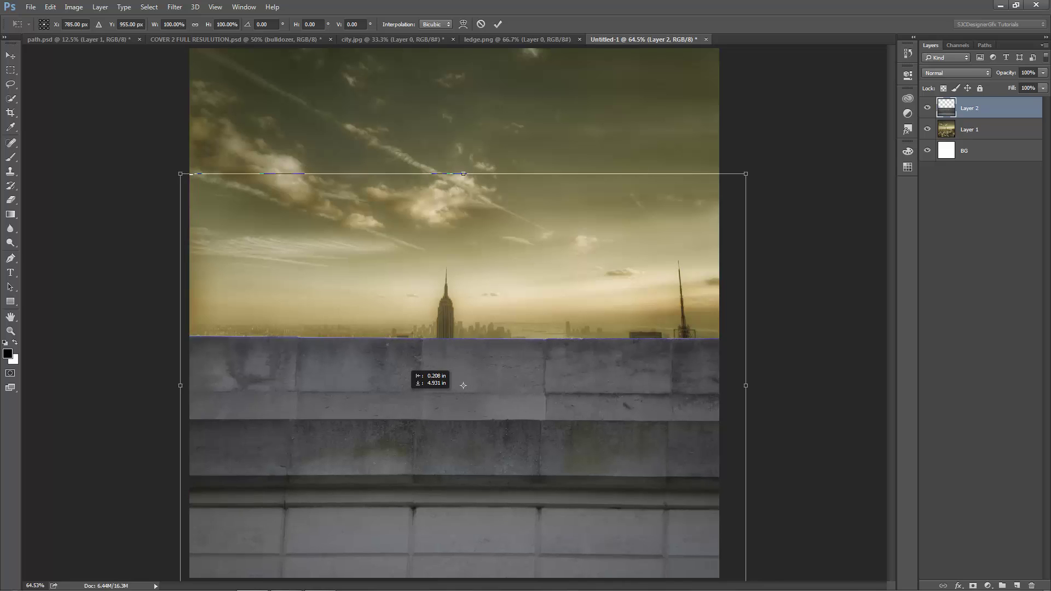
{"action": "mouse_move", "coordinate": [467, 383]}
{"action": "left_mouse_down"}
{"action": "mouse_move", "coordinate": [454, 412]}
{"action": "mouse_move", "coordinate": [459, 452]}
{"action": "left_mouse_up"}
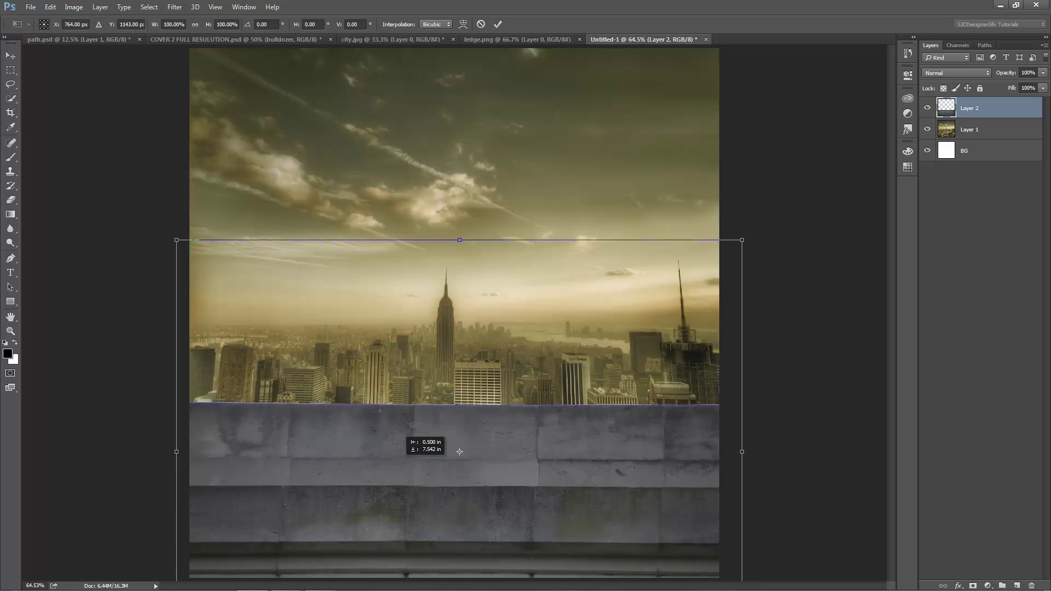
{"action": "left_click_drag", "start_coordinate": [459, 240], "coordinate": [459, 345]}
{"action": "mouse_move", "coordinate": [476, 436]}
{"action": "left_mouse_down"}
{"action": "mouse_move", "coordinate": [471, 372]}
{"action": "mouse_move", "coordinate": [475, 382]}
{"action": "left_mouse_up"}
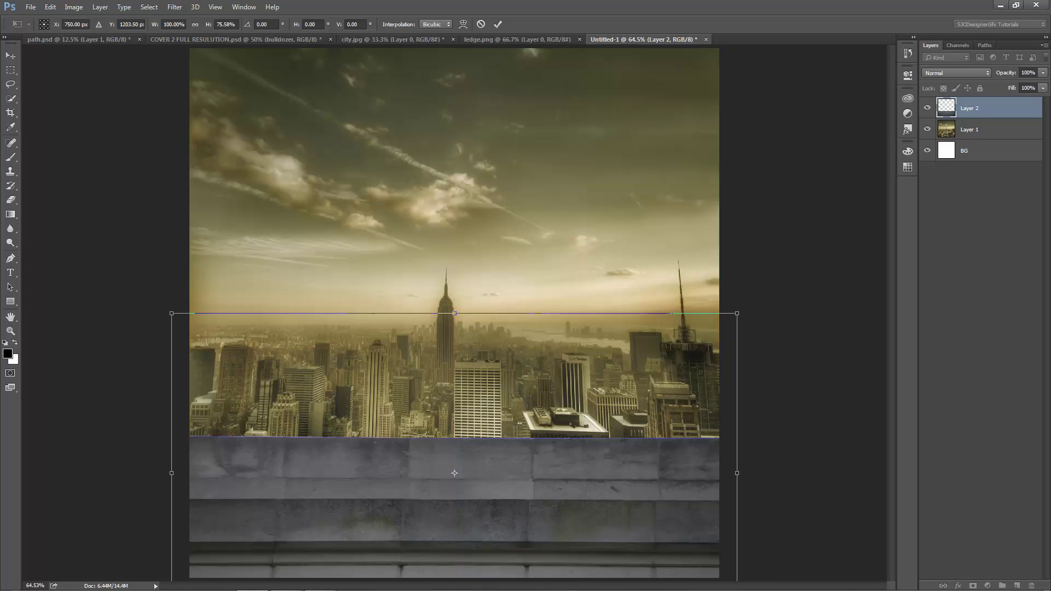
{"action": "key", "text": "Return"}
Add an inverted rectangular mask trimming the ledge's top, then view COVER 2 FULL RESOLUTION.psd
{"action": "left_click", "coordinate": [11, 70]}
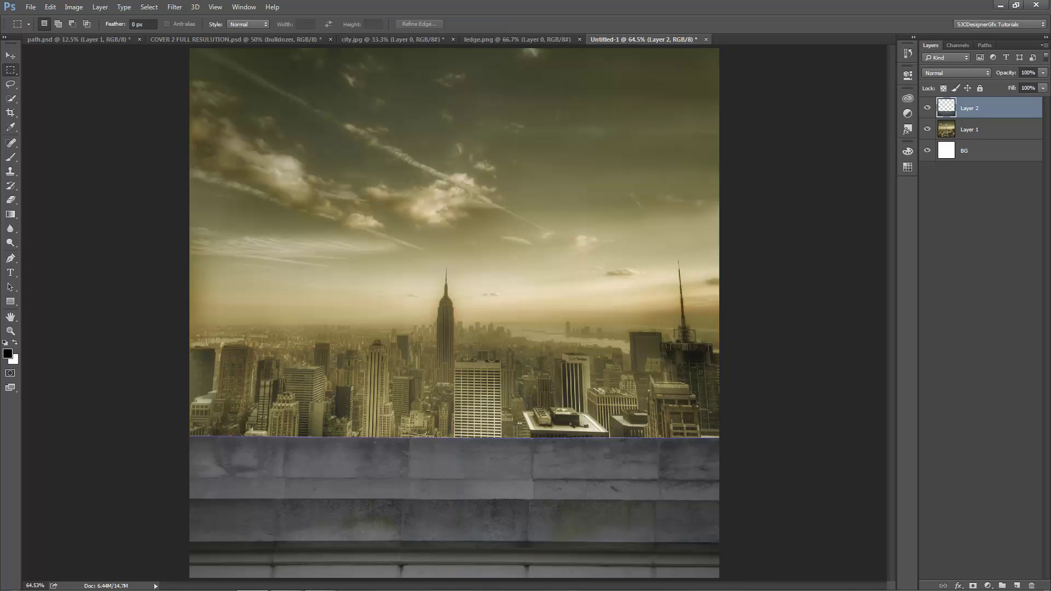
{"action": "mouse_move", "coordinate": [190, 256]}
{"action": "left_mouse_down"}
{"action": "mouse_move", "coordinate": [743, 456]}
{"action": "mouse_move", "coordinate": [745, 468]}
{"action": "left_mouse_up"}
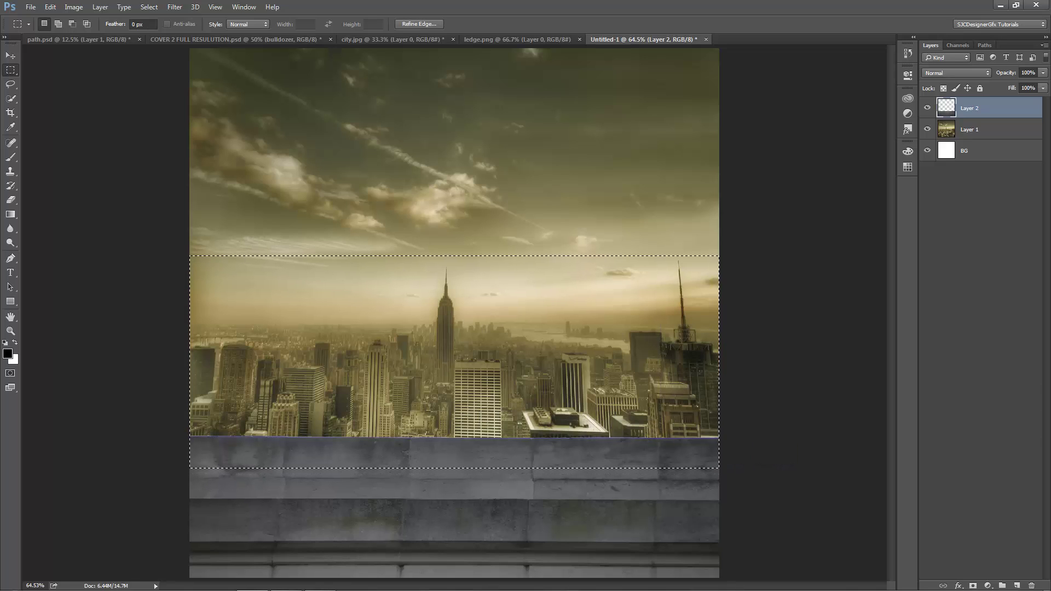
{"action": "left_click", "coordinate": [972, 585]}
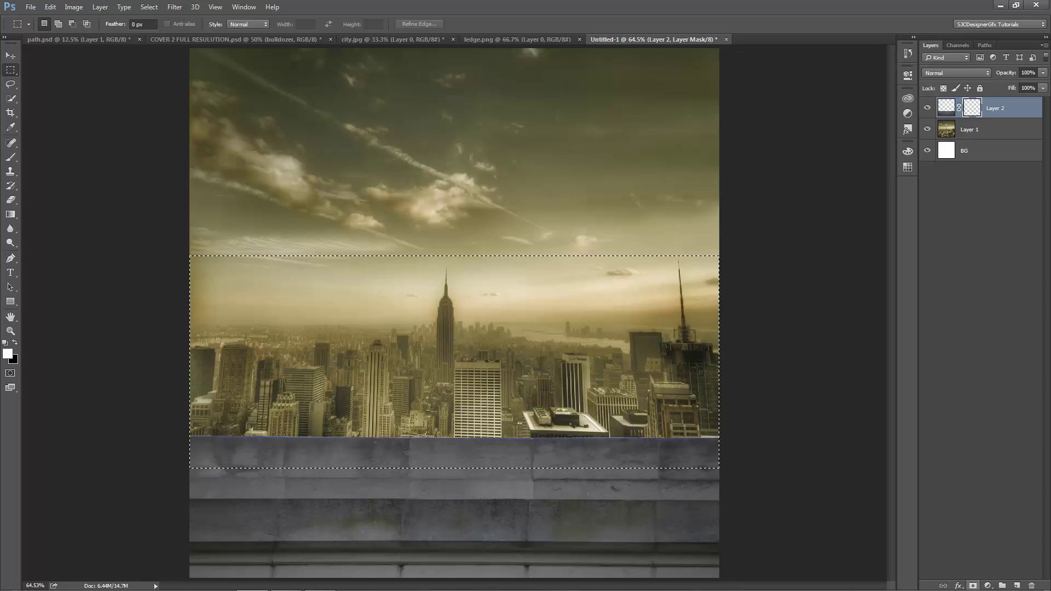
{"action": "right_click", "coordinate": [972, 108]}
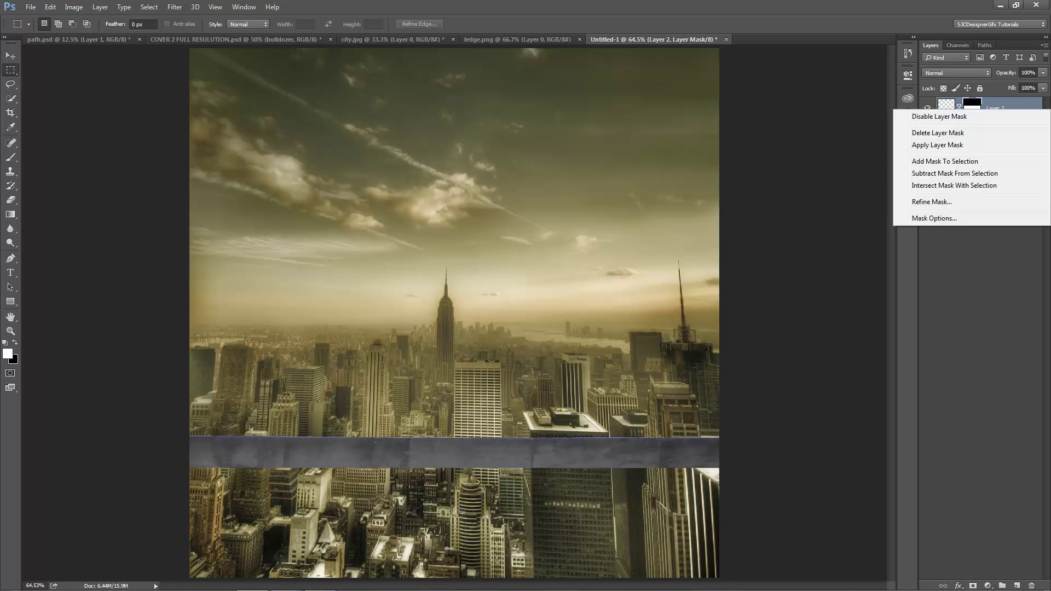
{"action": "key", "text": "Escape"}
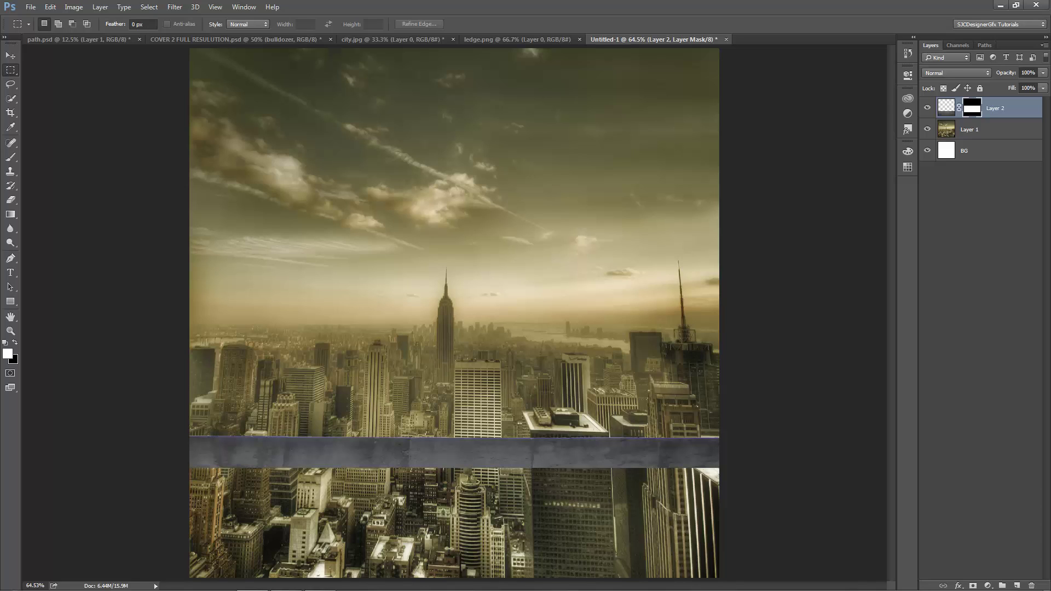
{"action": "key", "text": "ctrl+i"}
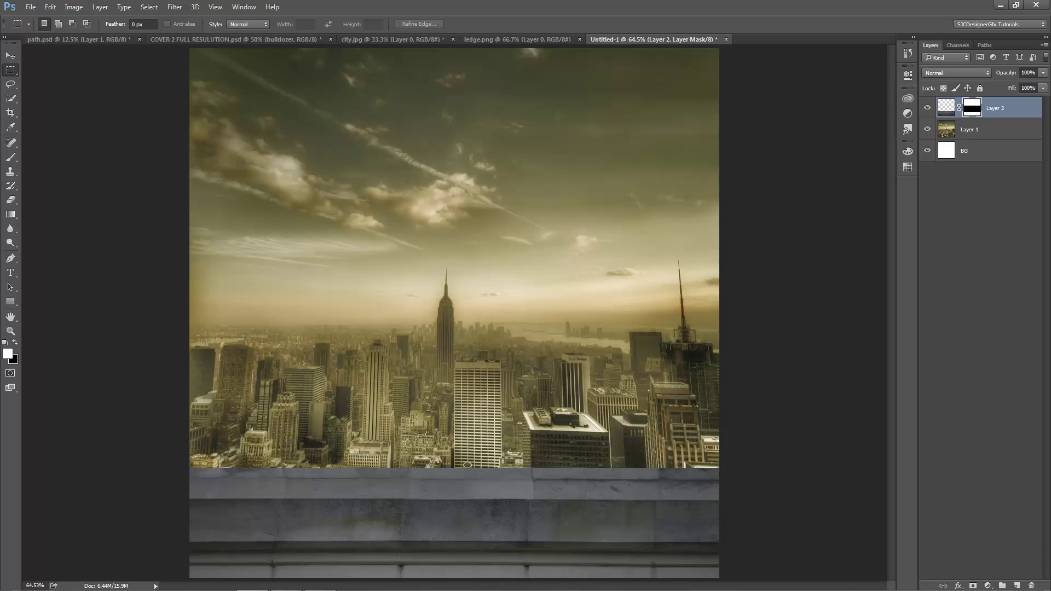
{"action": "left_click", "coordinate": [236, 40]}
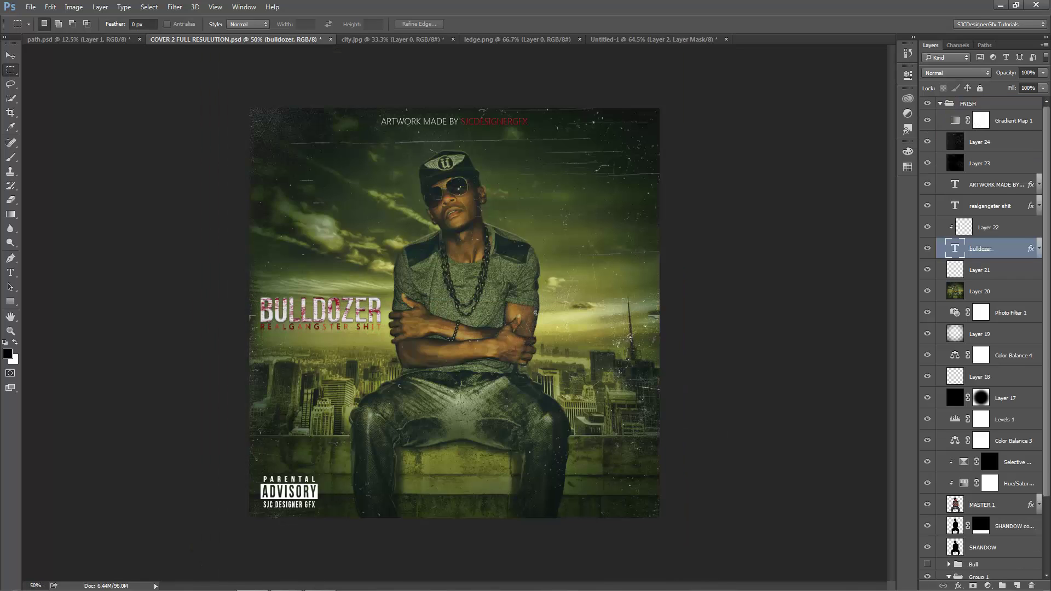
Duplicate path.psd's seated-man layer into Untitled-1 as Layer 3
{"action": "left_click", "coordinate": [654, 39]}
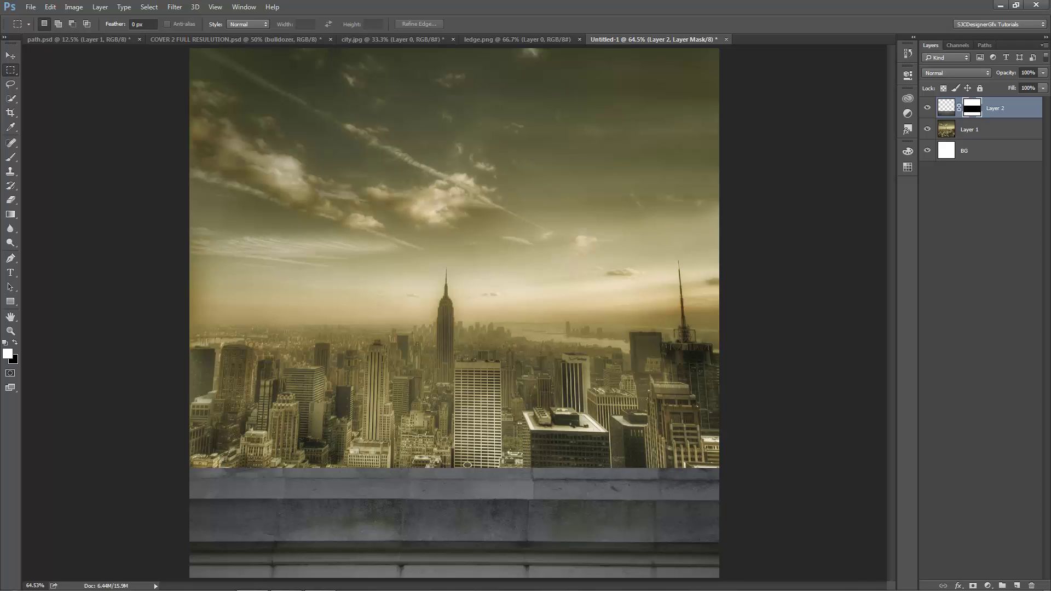
{"action": "left_click", "coordinate": [77, 39]}
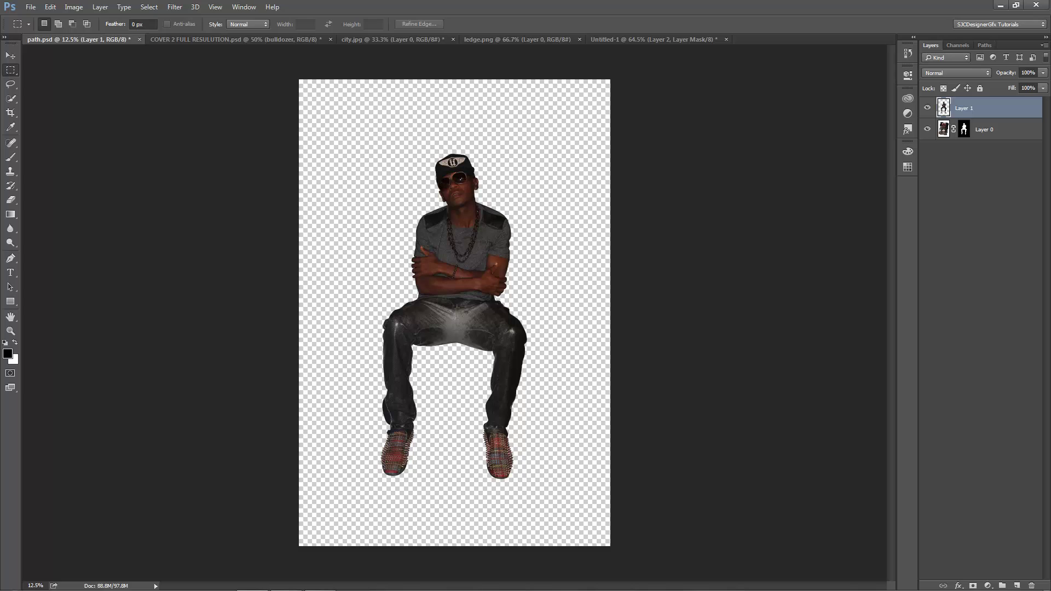
{"action": "right_click", "coordinate": [979, 108]}
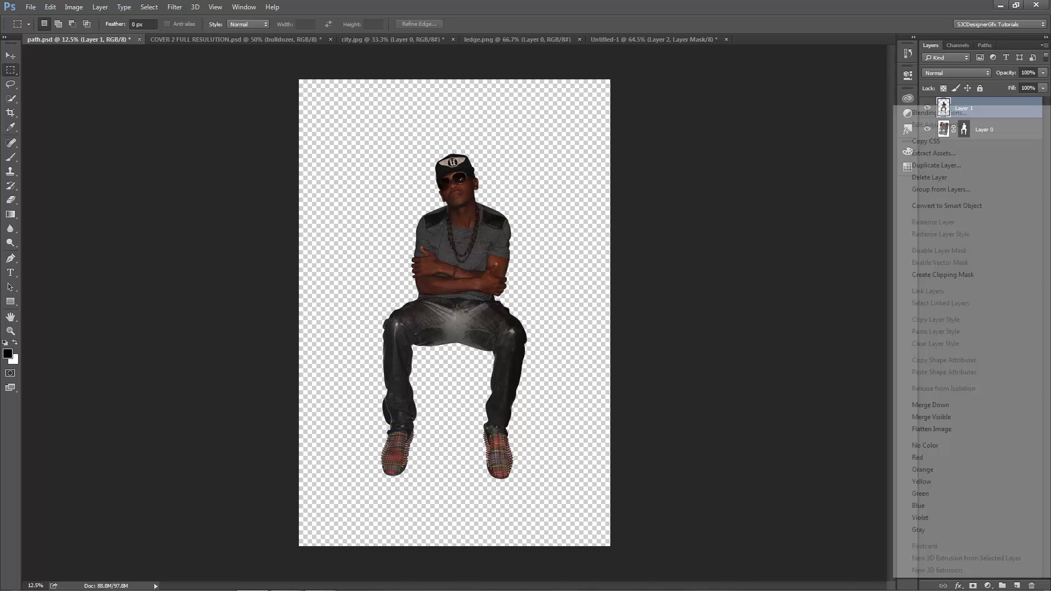
{"action": "left_click", "coordinate": [936, 165]}
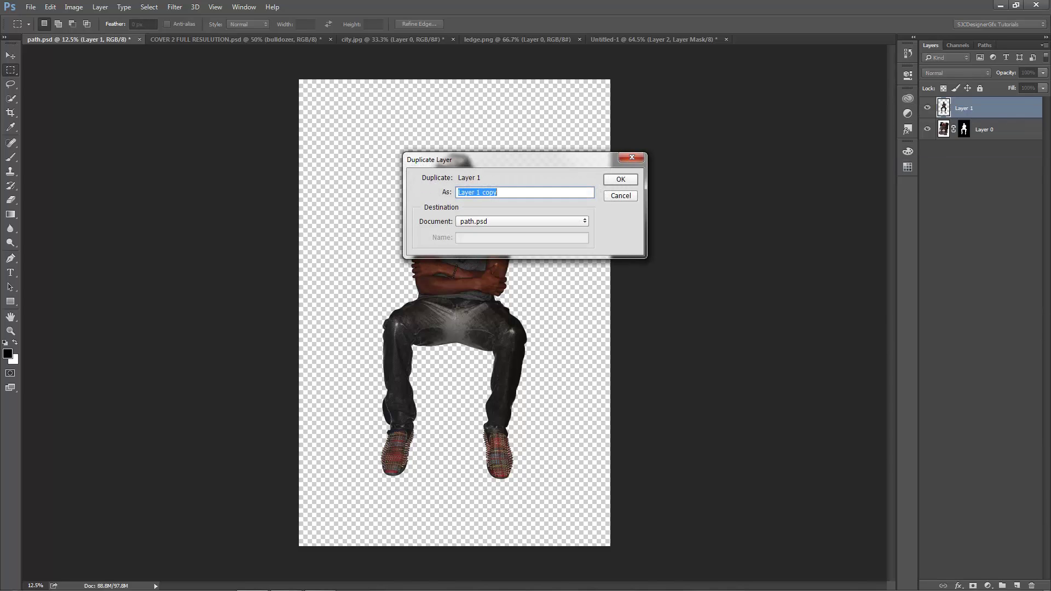
{"action": "left_click", "coordinate": [521, 221]}
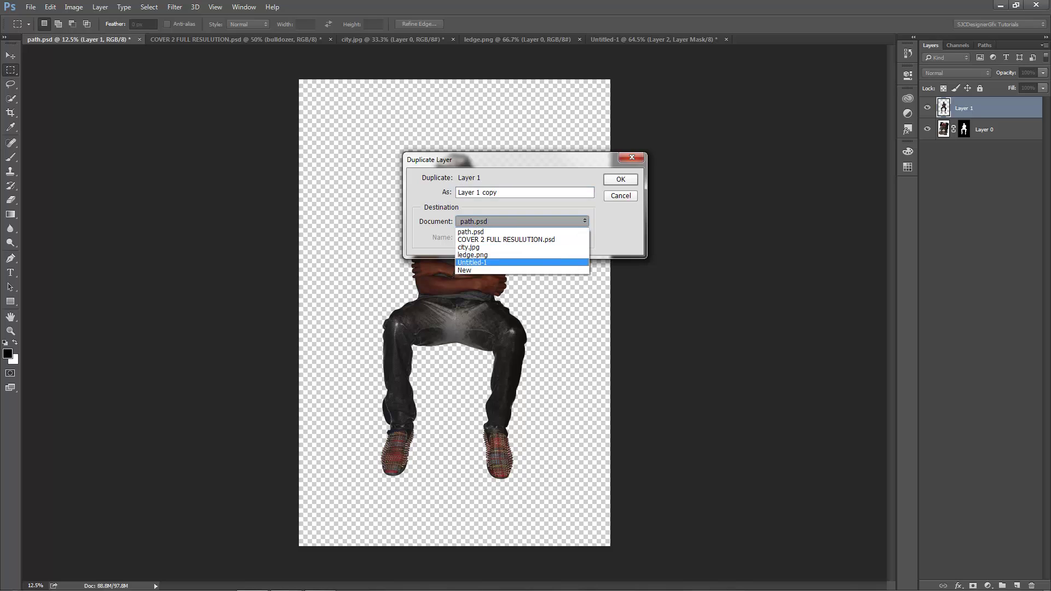
{"action": "left_click", "coordinate": [472, 263]}
{"action": "key", "text": "Return"}
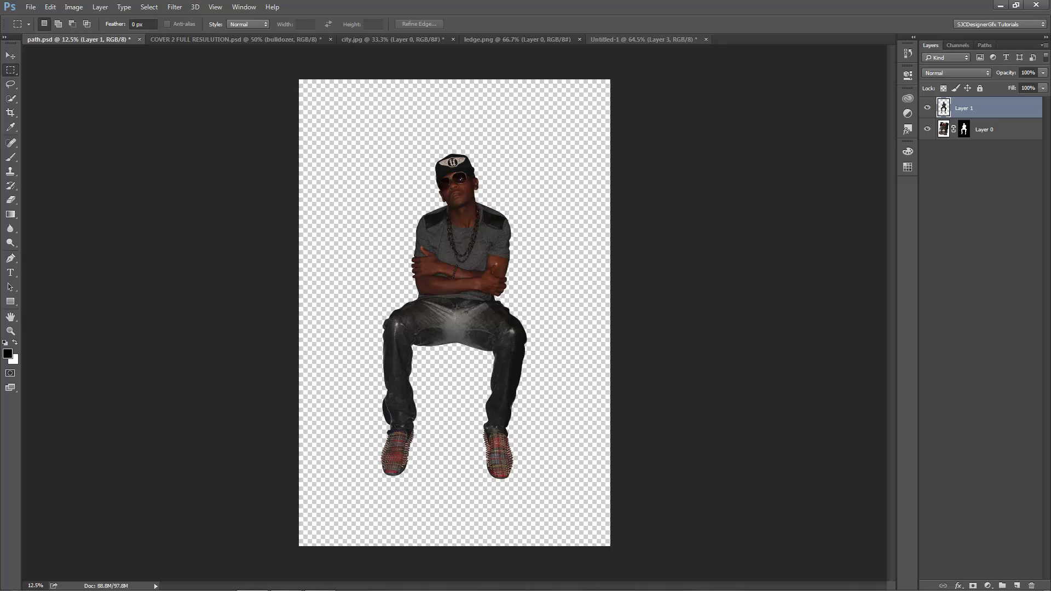
{"action": "key", "text": "ctrl+shift+Tab"}
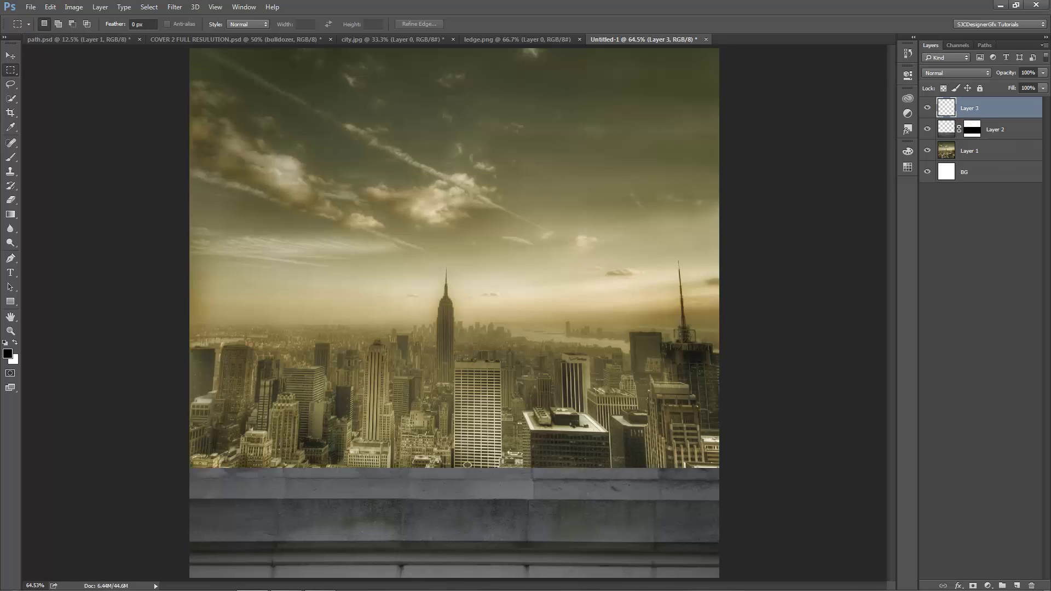
Move the man over the skyline and shrink him to about 59%
{"action": "key", "text": "ctrl+t"}
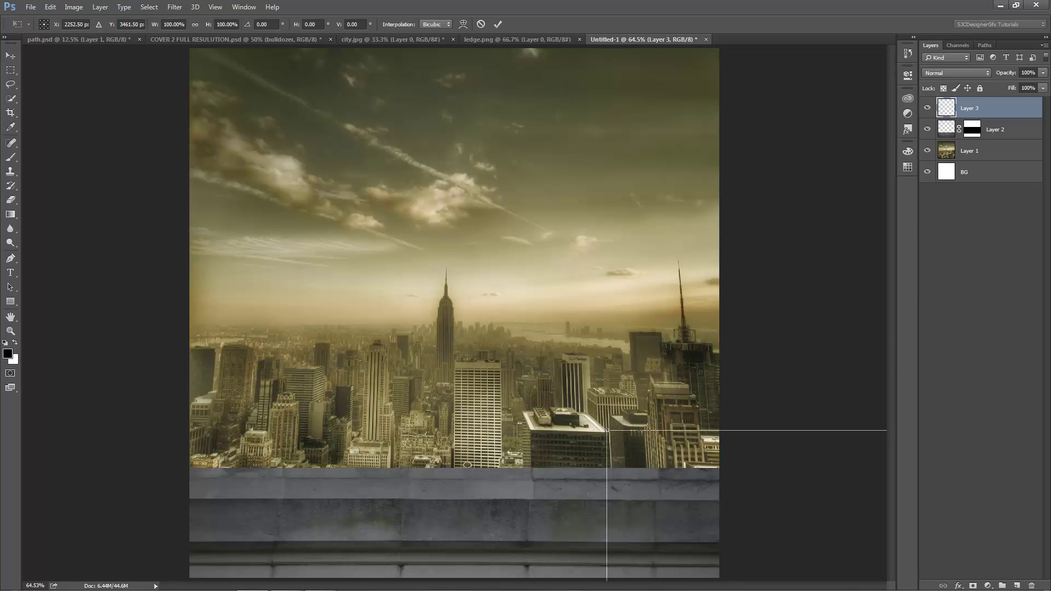
{"action": "left_click_drag", "start_coordinate": [602, 353], "coordinate": [337, 129]}
{"action": "mouse_move", "coordinate": [672, 379]}
{"action": "left_mouse_down"}
{"action": "mouse_move", "coordinate": [542, 344]}
{"action": "mouse_move", "coordinate": [484, 249]}
{"action": "left_mouse_up"}
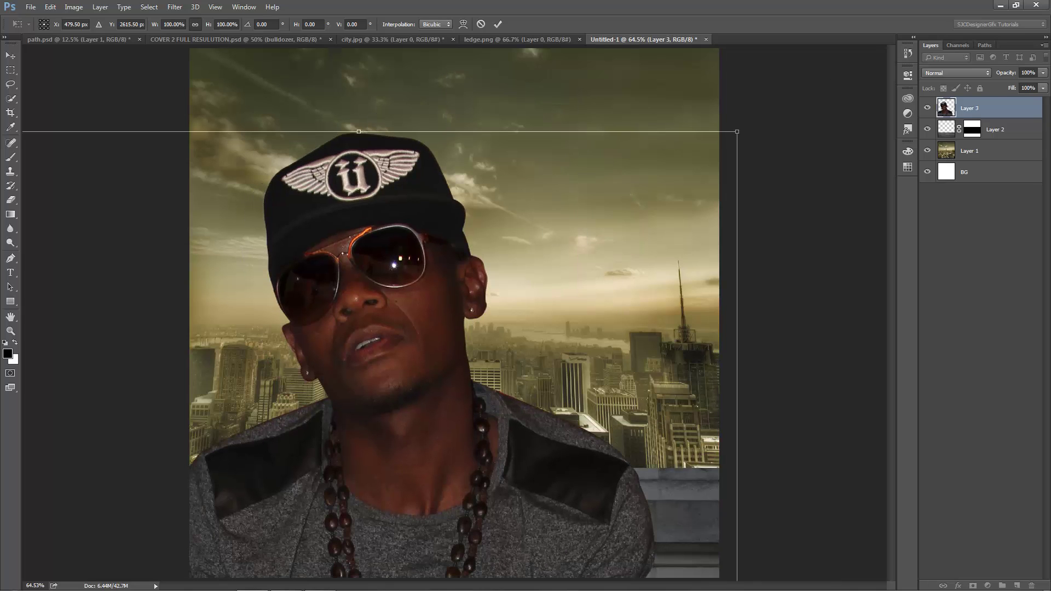
{"action": "left_click_drag", "start_coordinate": [737, 131], "coordinate": [557, 531]}
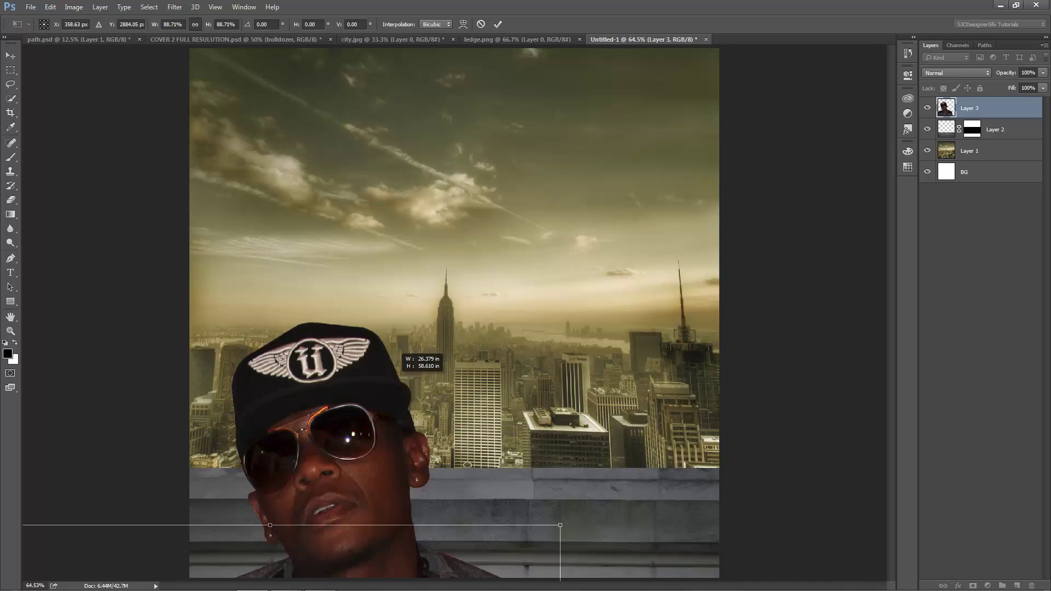
{"action": "left_click_drag", "start_coordinate": [328, 564], "coordinate": [564, 223]}
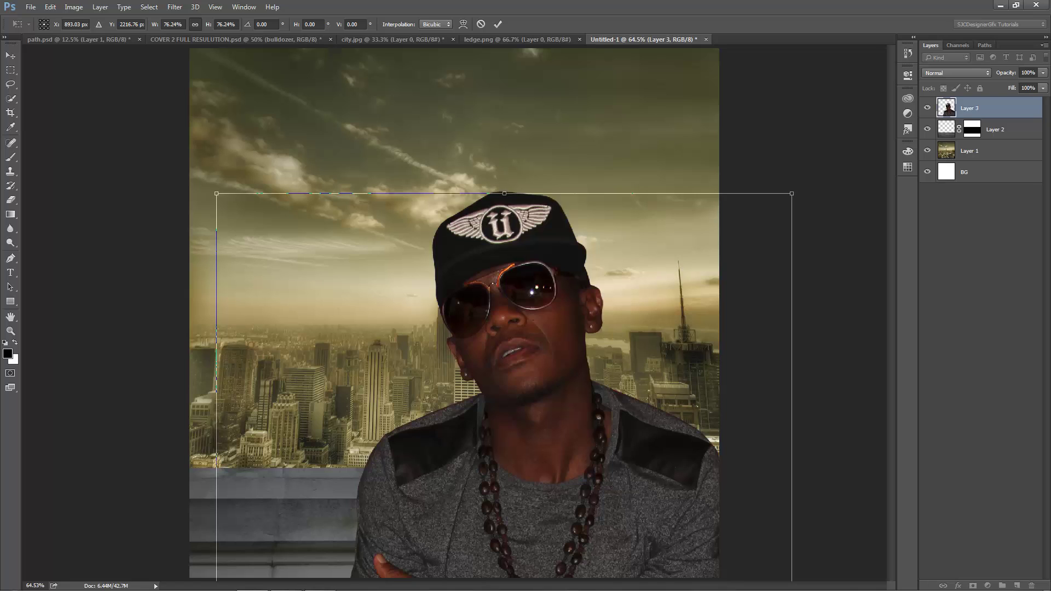
{"action": "left_click_drag", "start_coordinate": [792, 190], "coordinate": [652, 503]}
{"action": "mouse_move", "coordinate": [539, 438]}
{"action": "left_mouse_down"}
{"action": "mouse_move", "coordinate": [471, 164]}
{"action": "mouse_move", "coordinate": [506, 184]}
{"action": "left_mouse_up"}
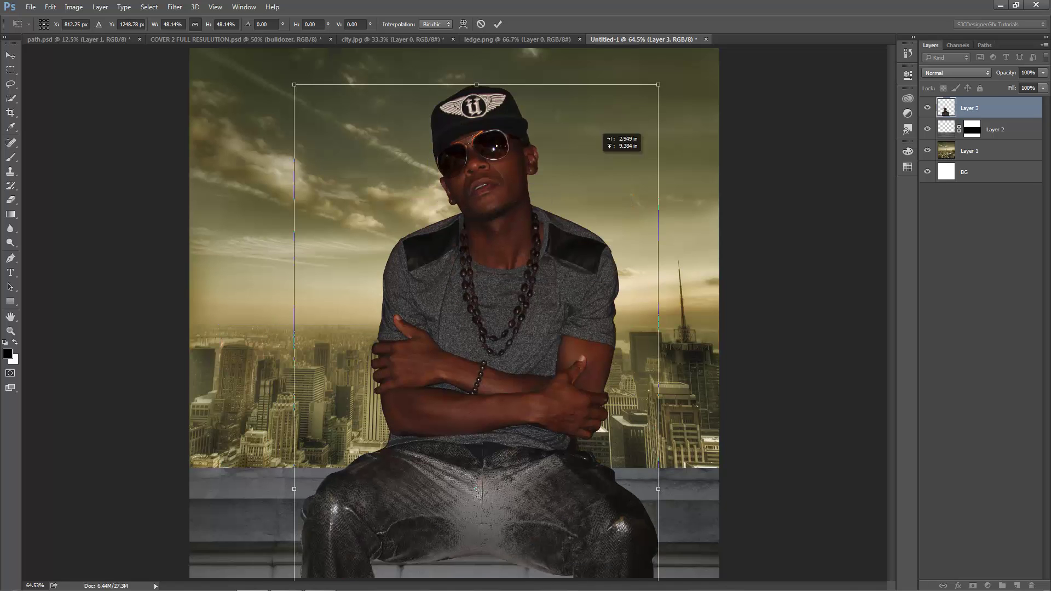
Scale the man to about 38%, seat him on the ledge tilted -2.8°
{"action": "left_click_drag", "start_coordinate": [629, 82], "coordinate": [580, 253]}
{"action": "left_click_drag", "start_coordinate": [423, 456], "coordinate": [438, 306]}
{"action": "left_click_drag", "start_coordinate": [454, 424], "coordinate": [454, 435]}
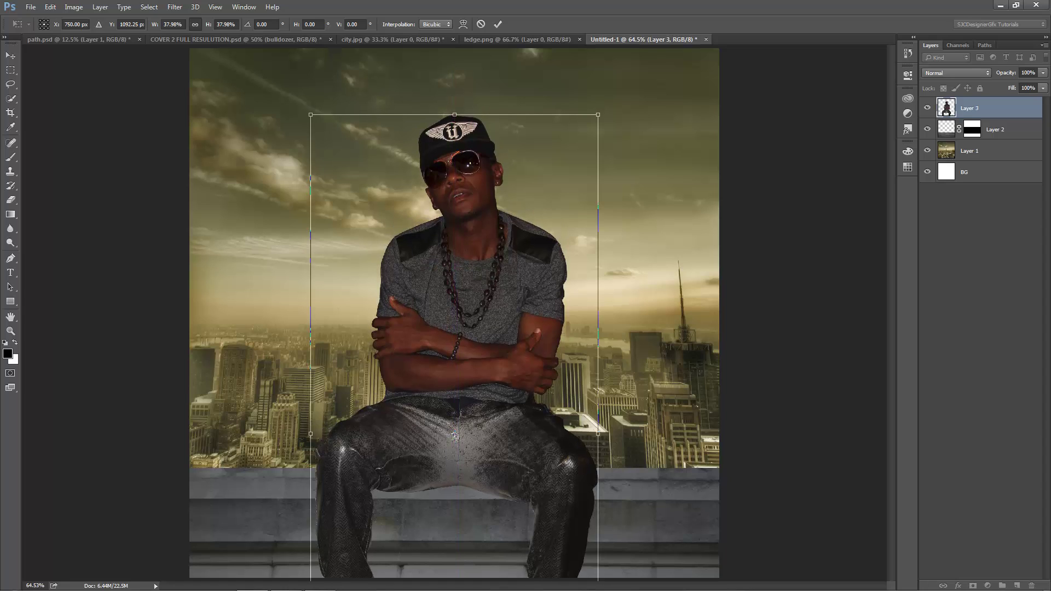
{"action": "left_click_drag", "start_coordinate": [608, 281], "coordinate": [607, 276]}
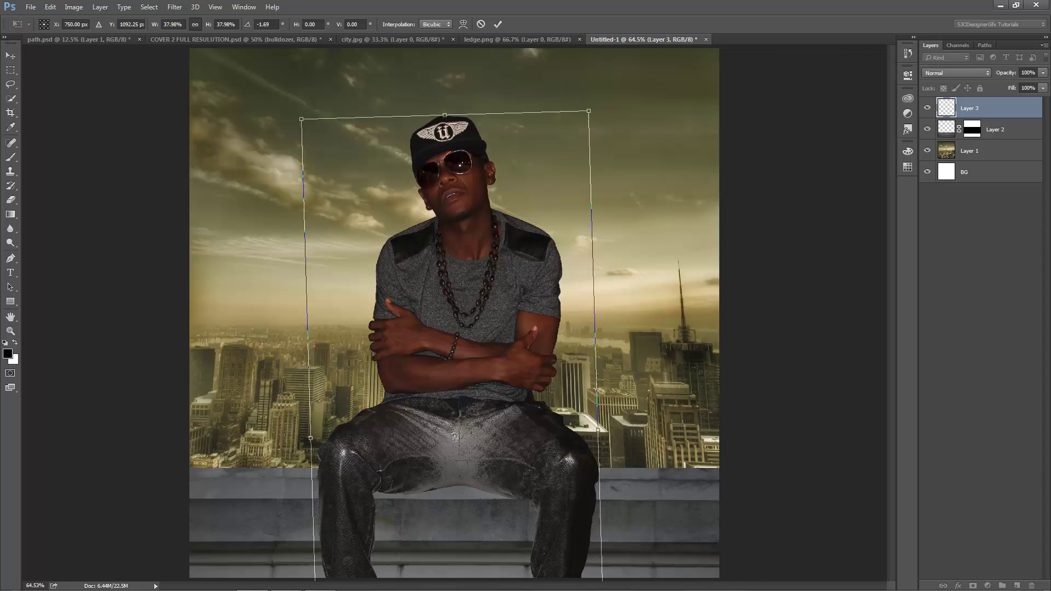
{"action": "left_click_drag", "start_coordinate": [607, 276], "coordinate": [648, 284]}
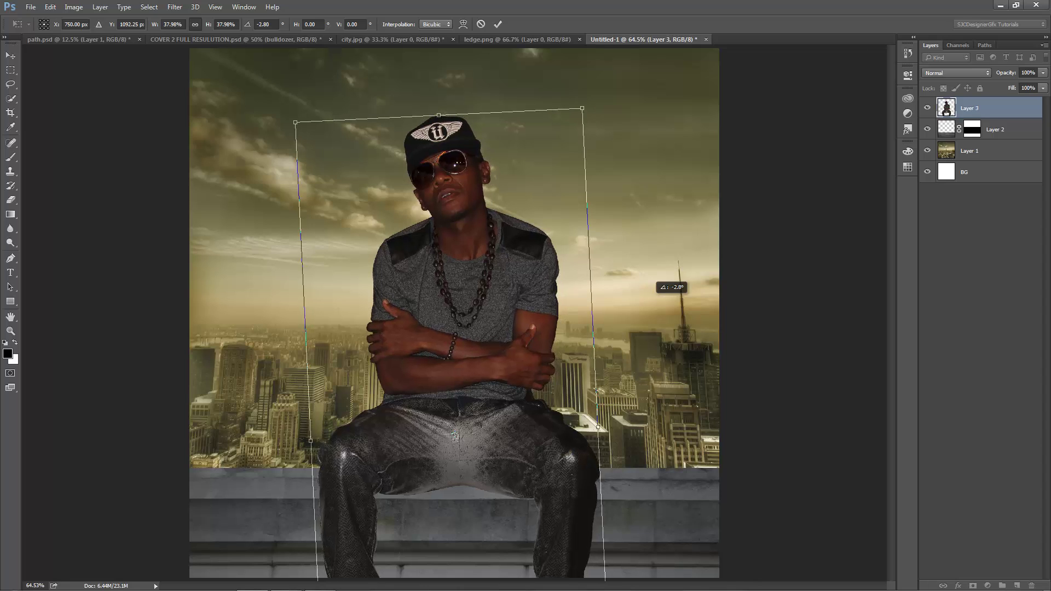
{"action": "left_click_drag", "start_coordinate": [454, 435], "coordinate": [446, 437]}
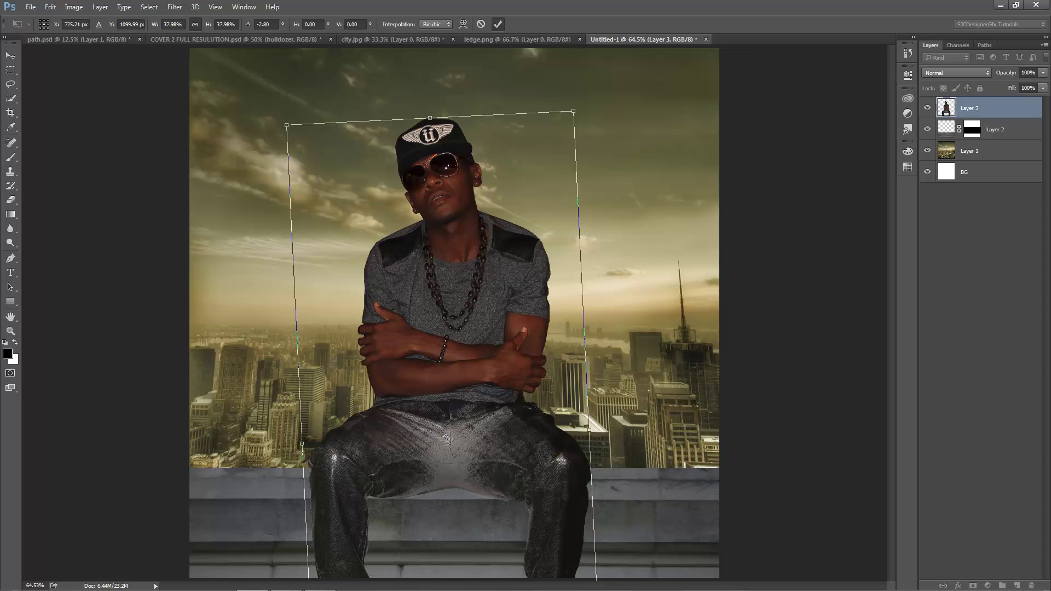
{"action": "left_click", "coordinate": [498, 24]}
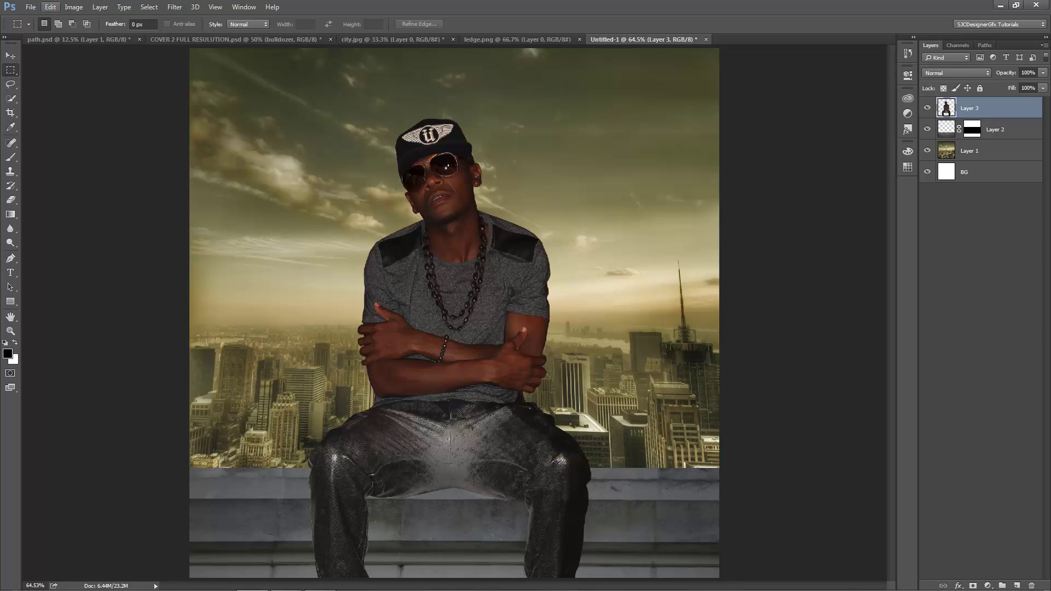
Rotate the man's layer by about 0.1° more
{"action": "left_click", "coordinate": [50, 7]}
{"action": "left_click", "coordinate": [99, 220]}
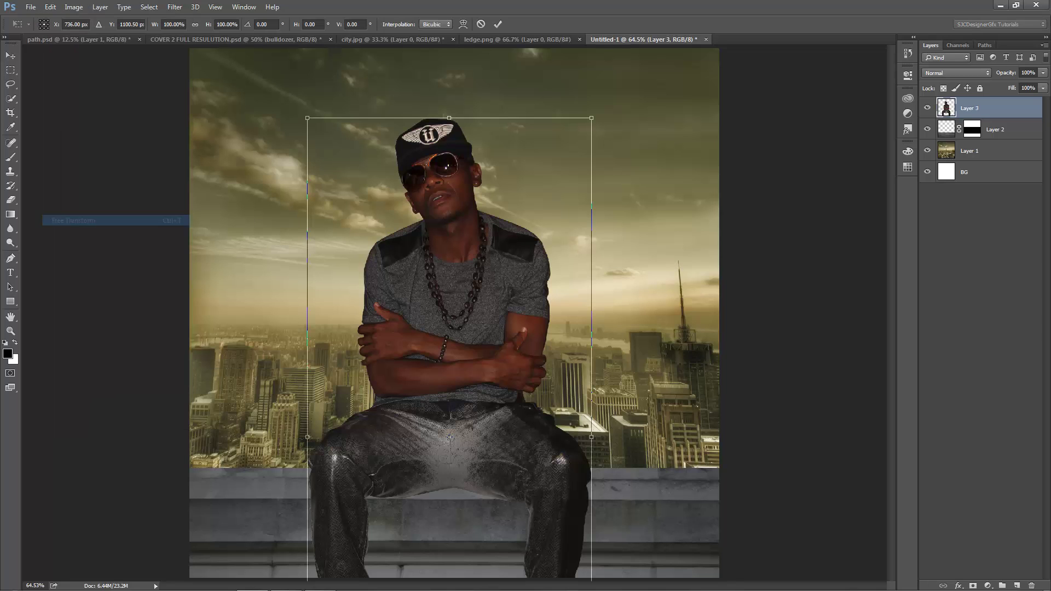
{"action": "left_click_drag", "start_coordinate": [647, 217], "coordinate": [648, 216]}
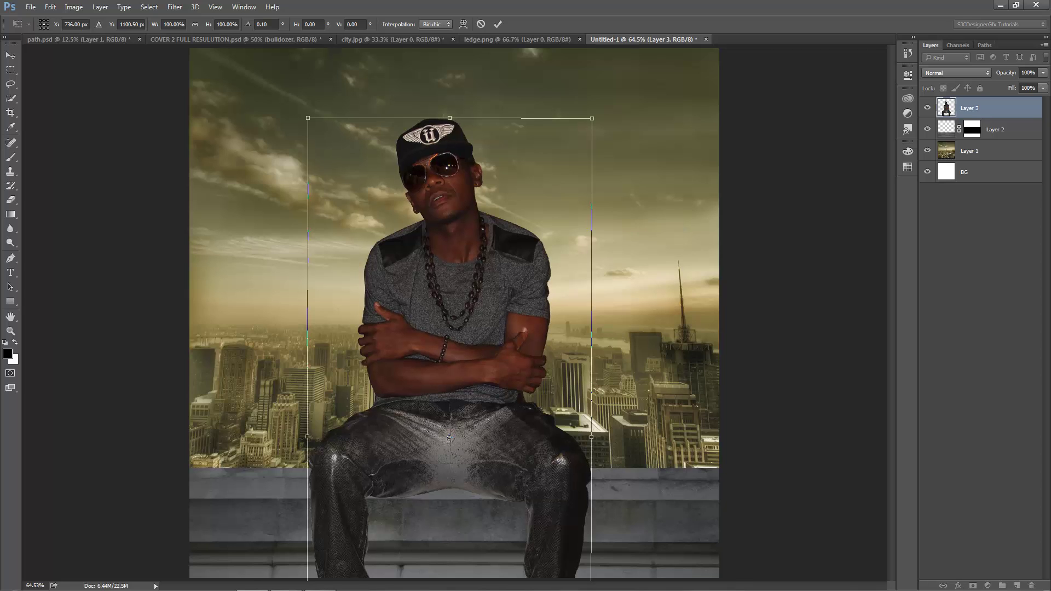
{"action": "left_click", "coordinate": [497, 24]}
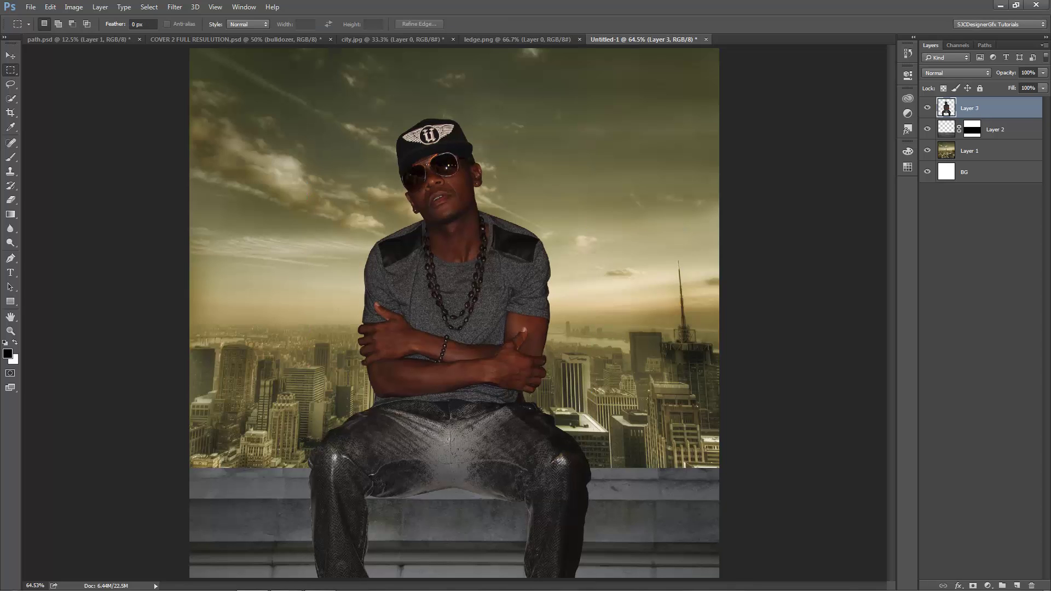
Duplicate the man's Layer 3 as Layer 3 copy
{"action": "right_click", "coordinate": [974, 107]}
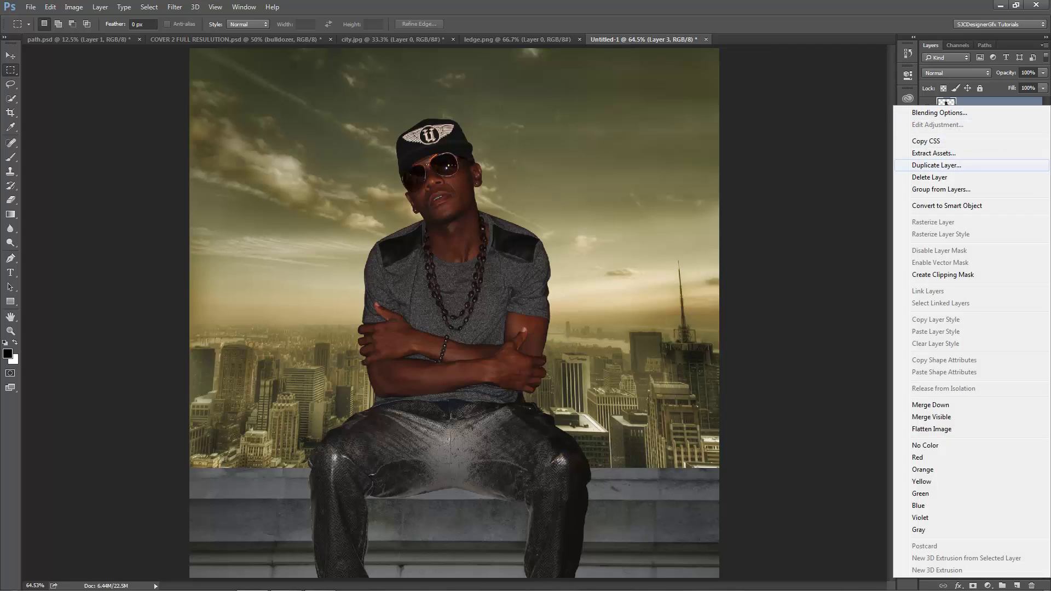
{"action": "left_click", "coordinate": [974, 165]}
{"action": "key", "text": "Return"}
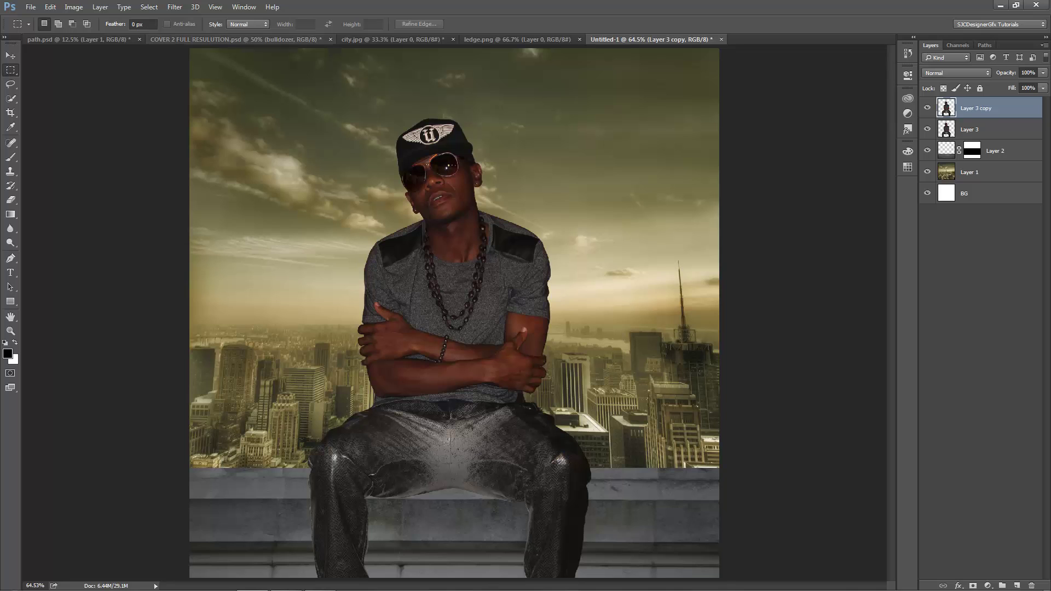
Turn the copy solid black with Hue/Saturation Lightness -100
{"action": "left_click", "coordinate": [74, 6]}
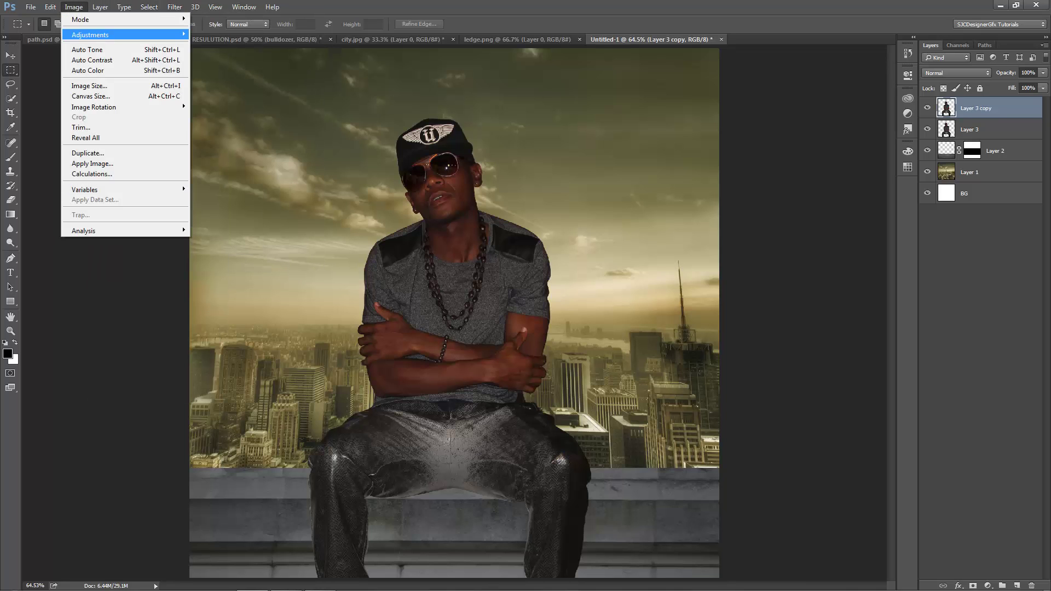
{"action": "key", "text": "Return"}
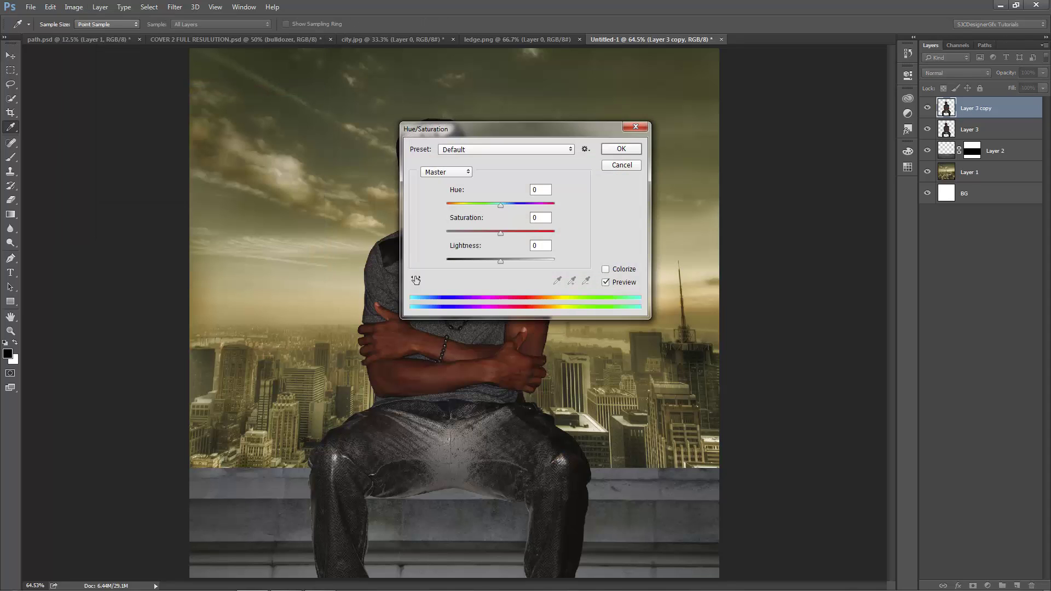
{"action": "type", "text": "-100"}
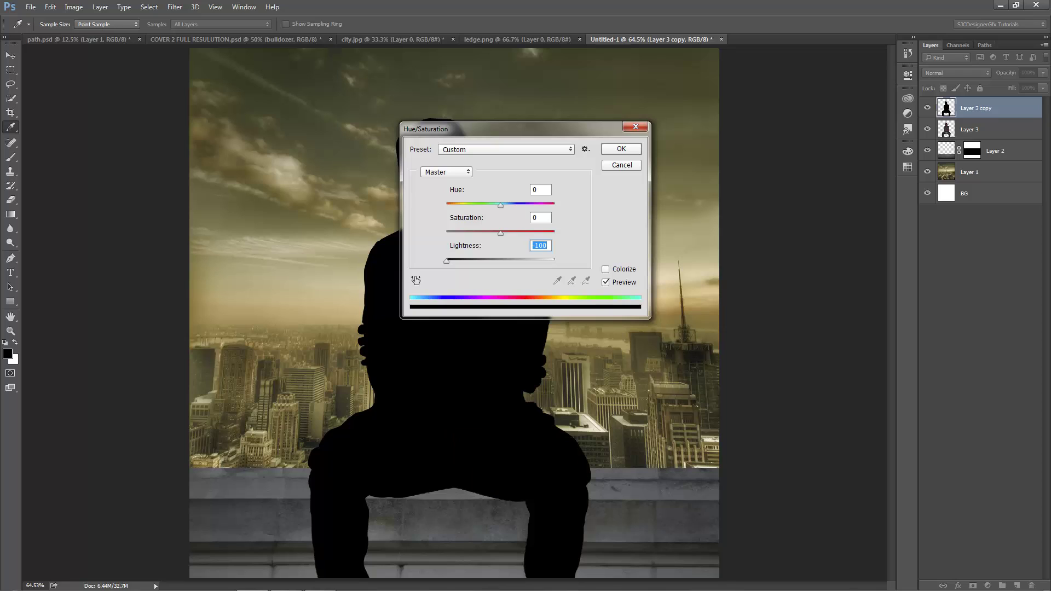
{"action": "key", "text": "Return"}
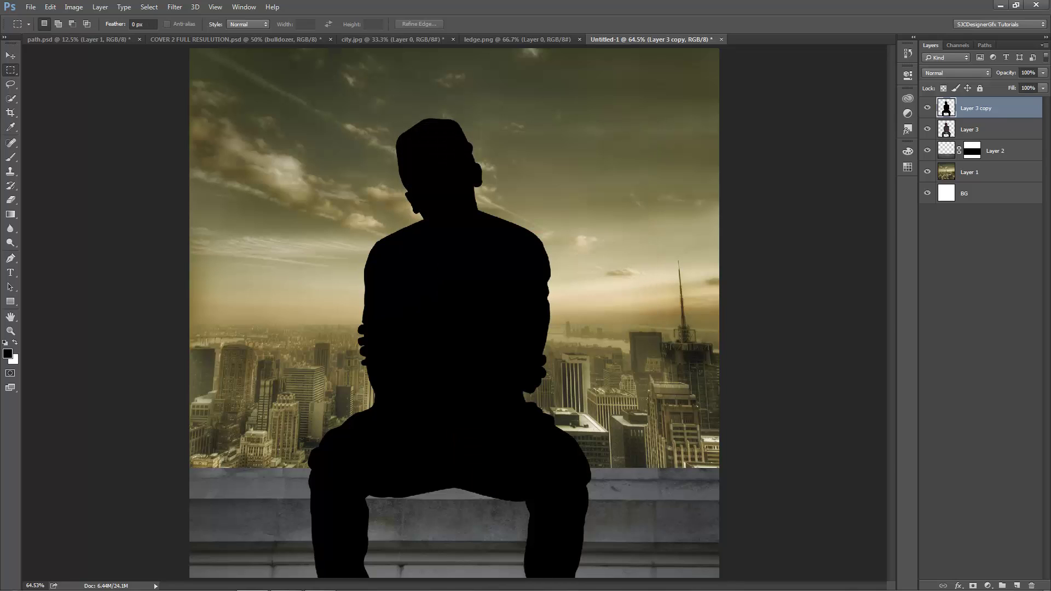
{"action": "key", "text": "alt+e"}
{"action": "key", "text": "Right"}
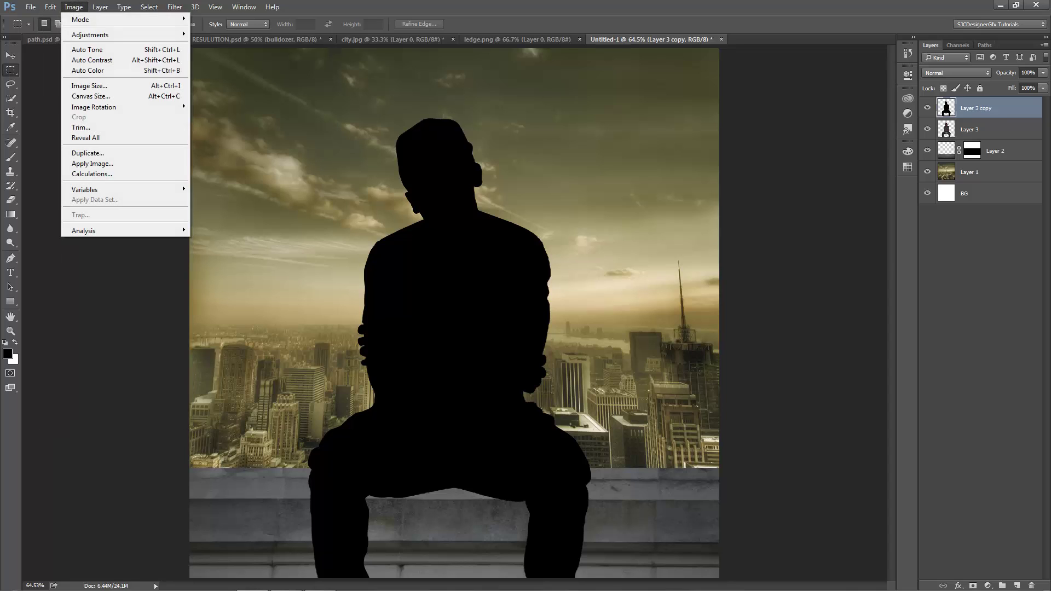
{"action": "key", "text": "Left"}
{"action": "key", "text": "Left"}
{"action": "key", "text": "Escape"}
{"action": "key", "text": "v"}
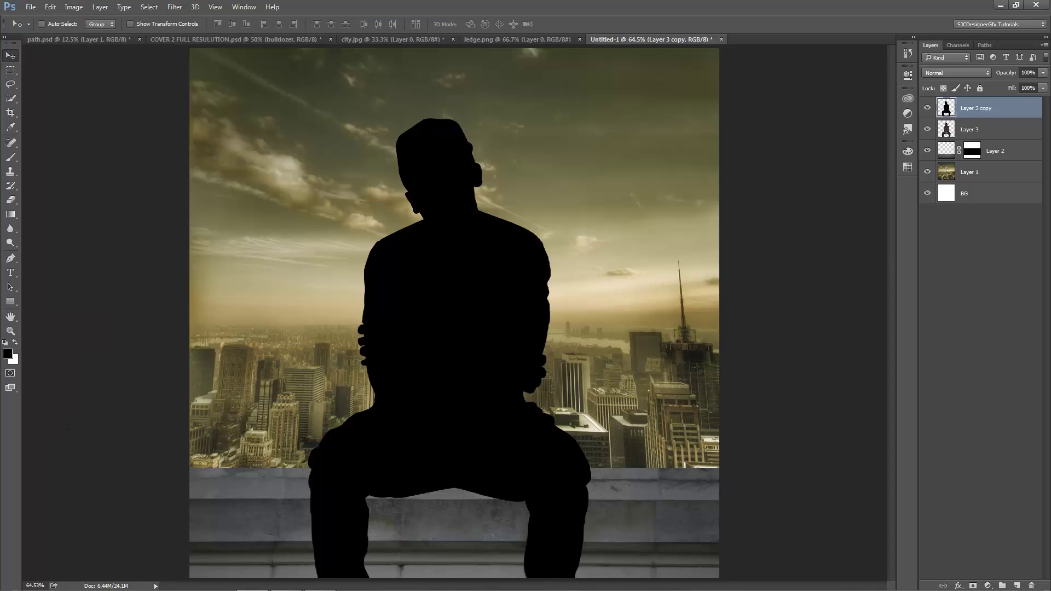
Nudge the black Layer 3 copy down slightly and move it below Layer 3 as a shadow
{"action": "left_click_drag", "start_coordinate": [438, 201], "coordinate": [442, 211]}
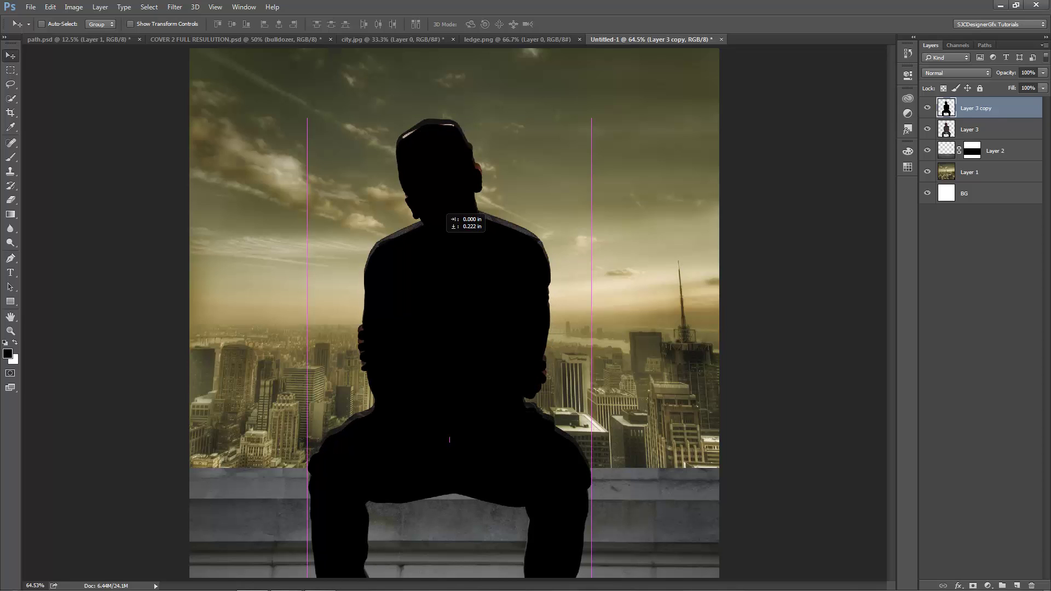
{"action": "left_click_drag", "start_coordinate": [974, 108], "coordinate": [974, 136]}
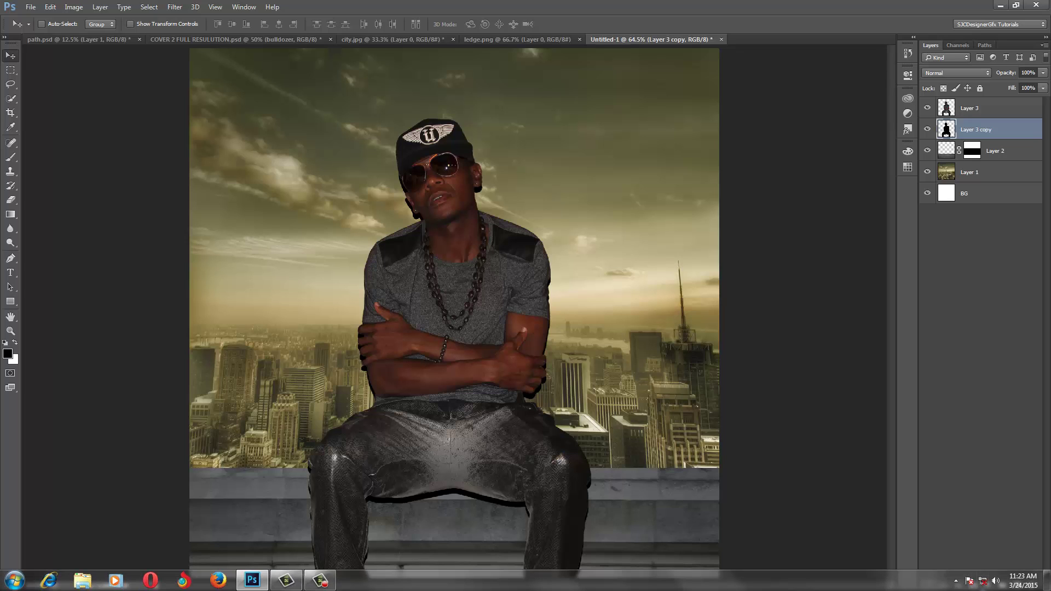
Add a mask to Layer 3 copy and paint part of it out with a 148 px black brush
{"action": "left_click", "coordinate": [972, 586]}
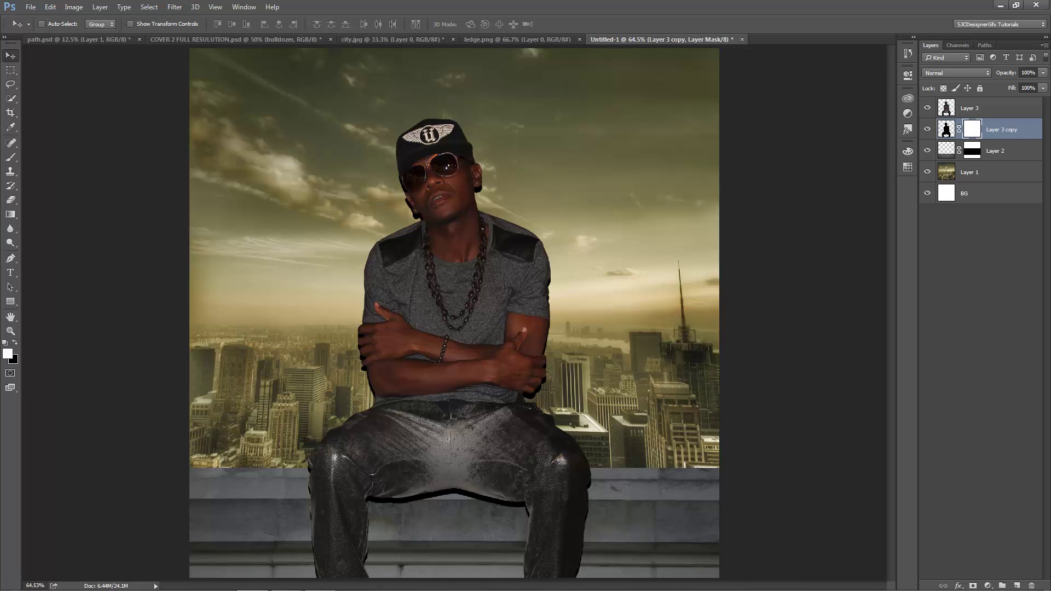
{"action": "key", "text": "x"}
{"action": "key", "text": "s"}
{"action": "key", "text": "b"}
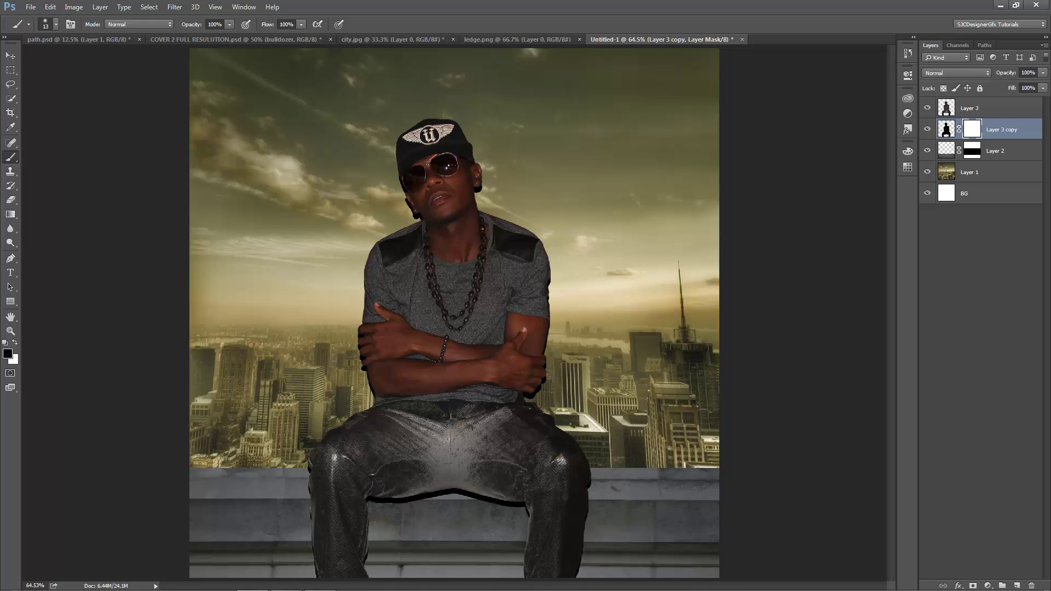
{"action": "left_click", "coordinate": [56, 24]}
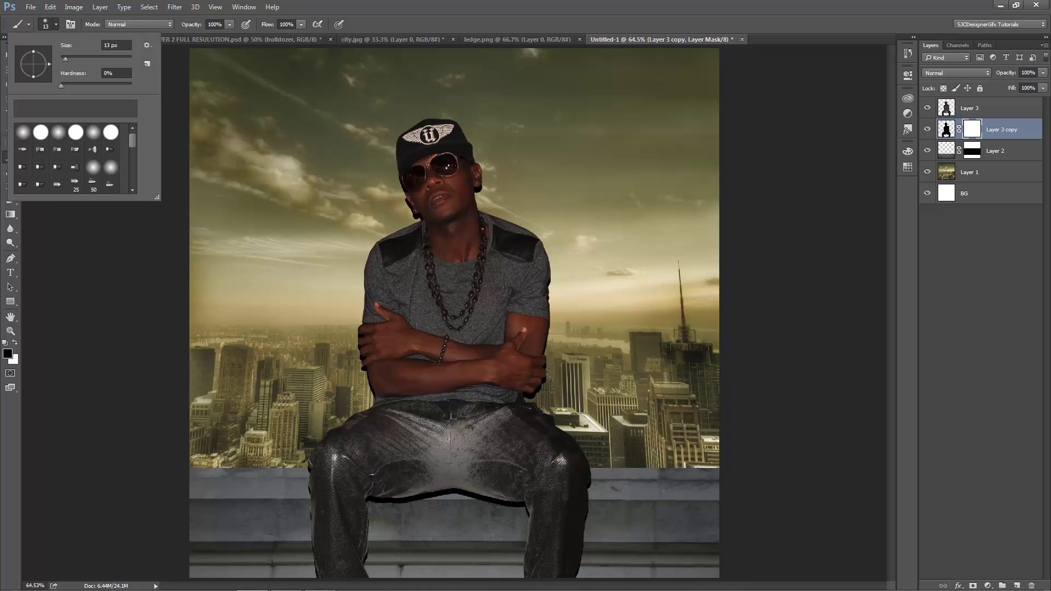
{"action": "type", "text": "148"}
{"action": "key", "text": "Return"}
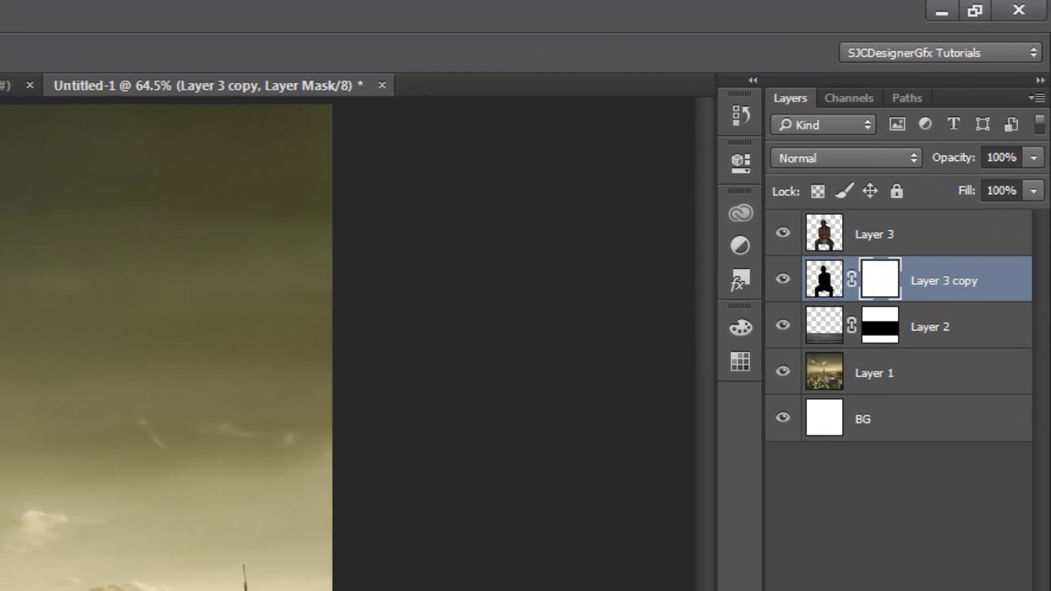
{"action": "left_click_drag", "start_coordinate": [164, 329], "coordinate": [229, 372]}
Soften the silhouette's pixels with a 5-pixel Gaussian Blur
{"action": "key", "text": "ctrl+2"}
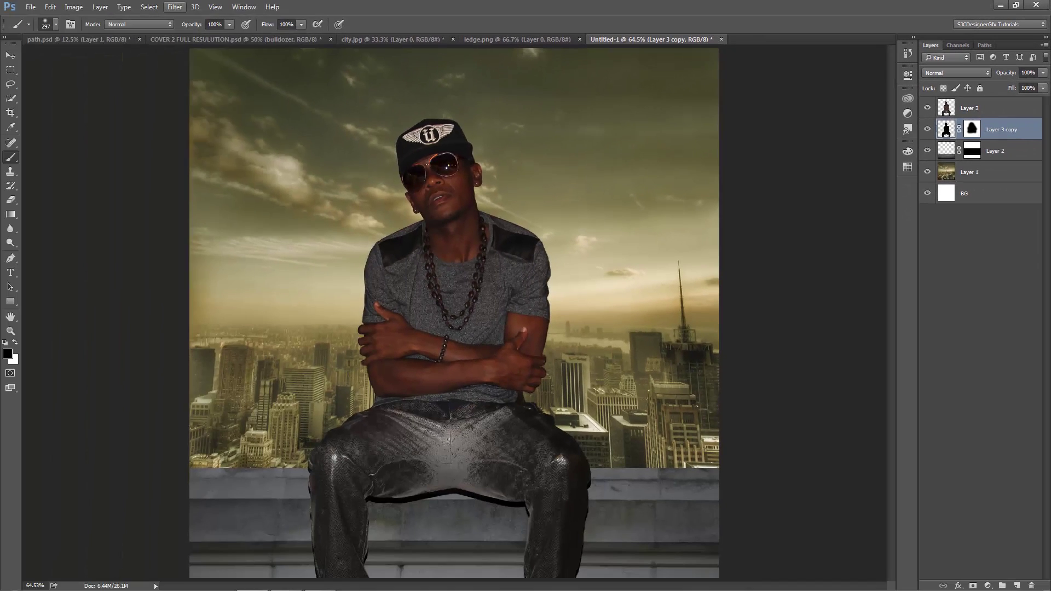
{"action": "left_click", "coordinate": [175, 6]}
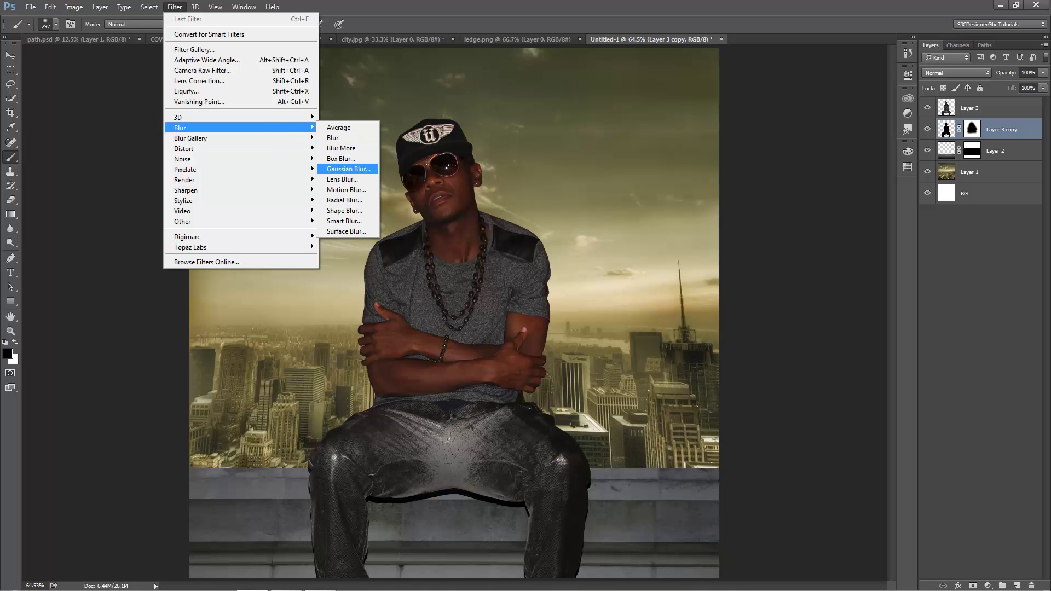
{"action": "left_click", "coordinate": [349, 168]}
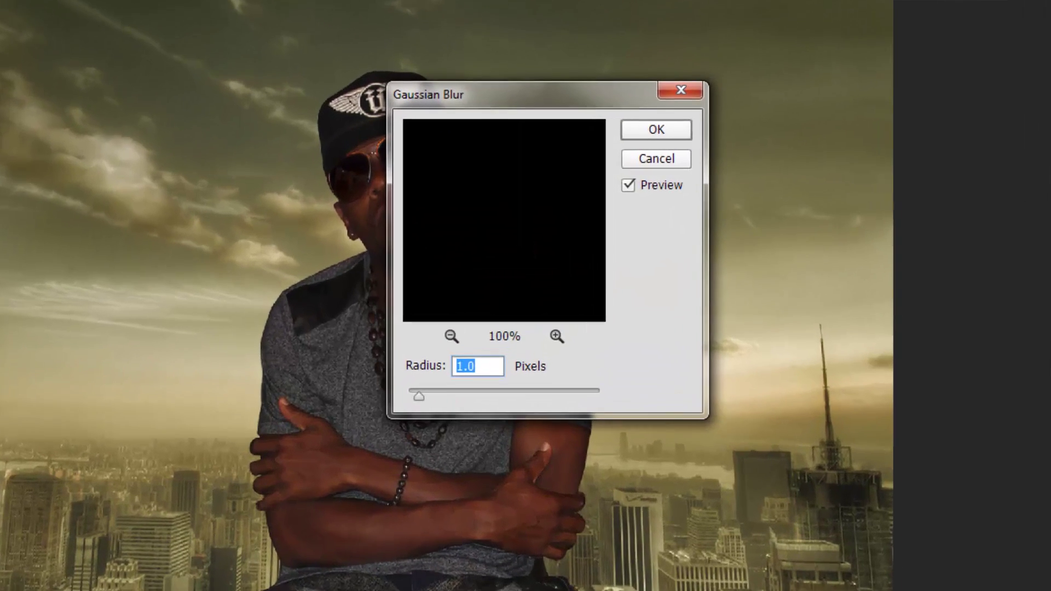
{"action": "left_click_drag", "start_coordinate": [453, 301], "coordinate": [463, 300]}
{"action": "double_click", "coordinate": [452, 386]}
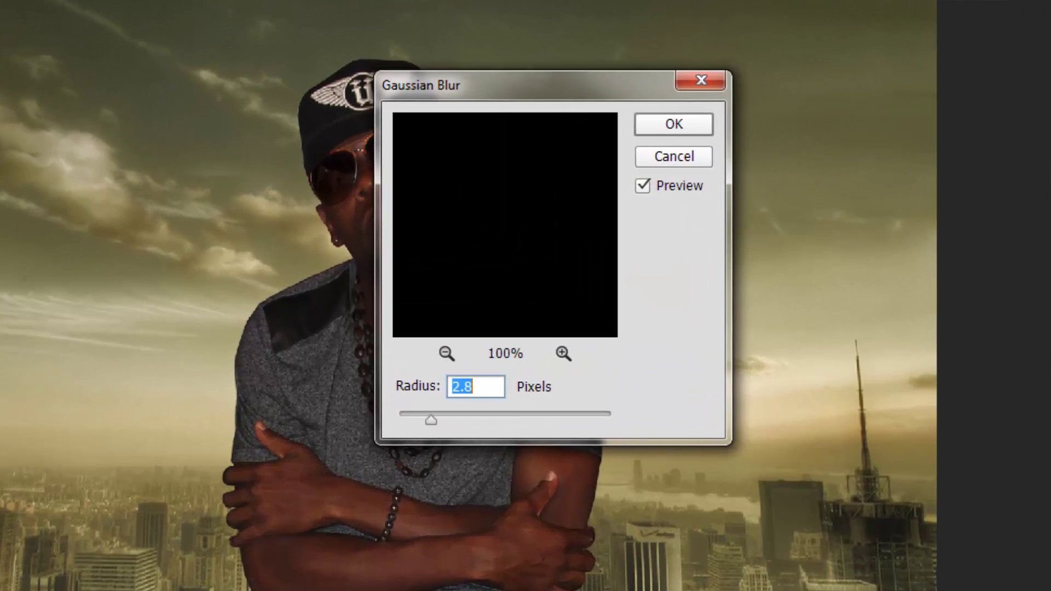
{"action": "key", "text": "Up"}
{"action": "key", "text": "Up"}
{"action": "key", "text": "Up"}
{"action": "key", "text": "Up"}
{"action": "key", "text": "Up"}
{"action": "key", "text": "Up"}
{"action": "key", "text": "Up"}
{"action": "key", "text": "Up"}
{"action": "key", "text": "Up"}
{"action": "type", "text": "5"}
{"action": "key", "text": "Return"}
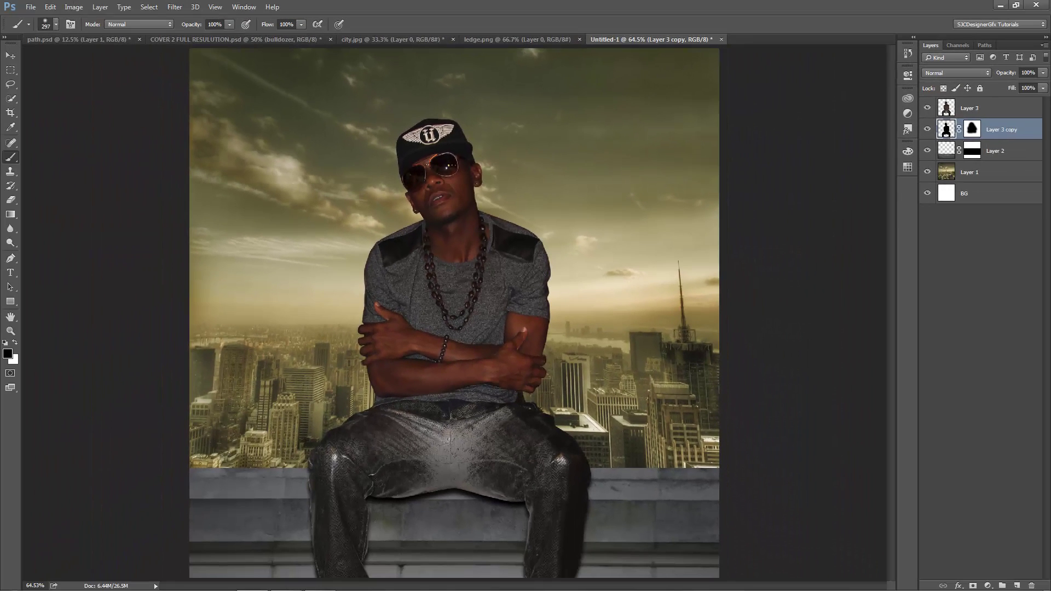
Give Layer 3 an Inner Bevel & Emboss: 144% depth, 6 px size, 129° angle, 0° altitude
{"action": "left_click", "coordinate": [985, 108]}
{"action": "key", "text": "h"}
{"action": "double_click", "coordinate": [1018, 108]}
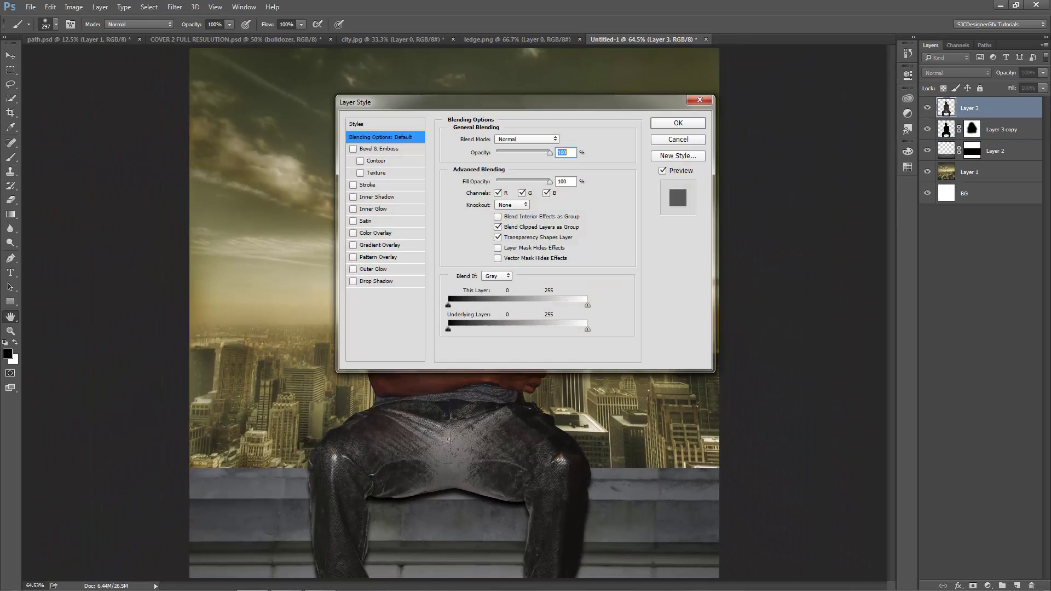
{"action": "left_click", "coordinate": [378, 148]}
{"action": "mouse_move", "coordinate": [383, 102]}
{"action": "left_mouse_down"}
{"action": "mouse_move", "coordinate": [600, 154]}
{"action": "mouse_move", "coordinate": [582, 125]}
{"action": "left_mouse_up"}
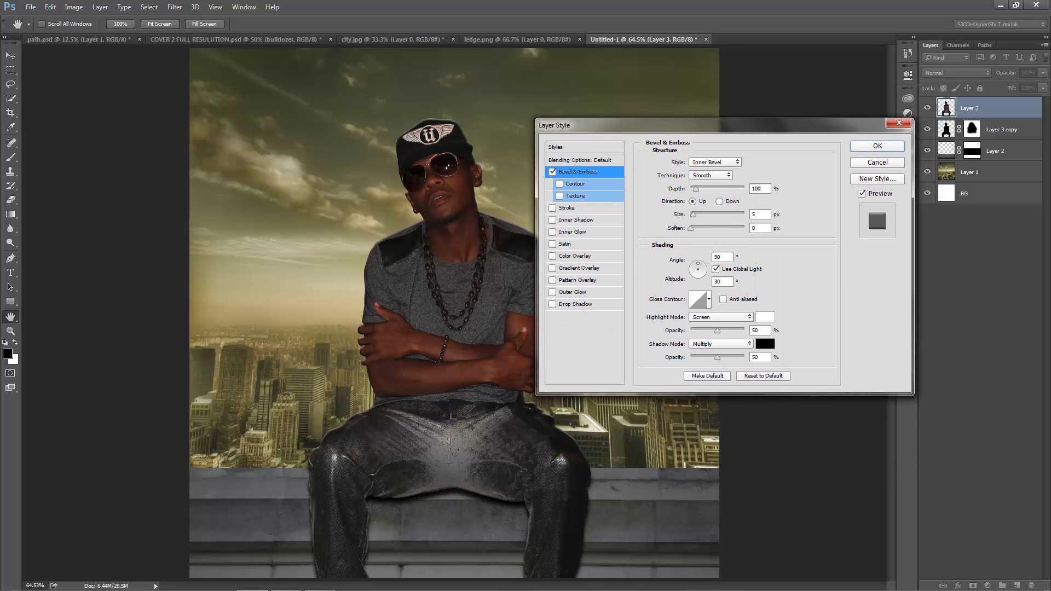
{"action": "left_click_drag", "start_coordinate": [695, 188], "coordinate": [697, 188]}
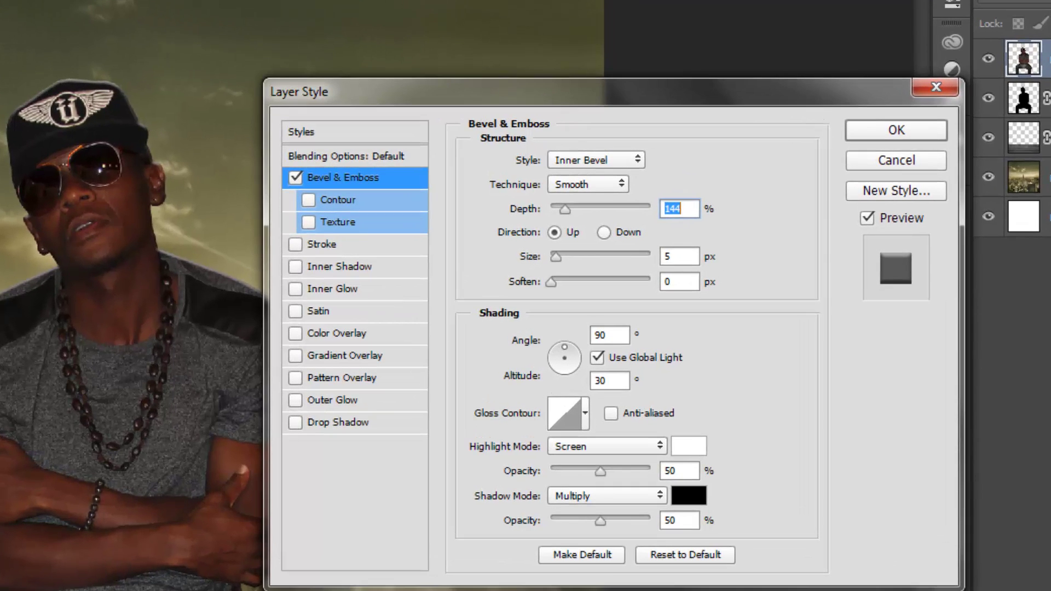
{"action": "left_click_drag", "start_coordinate": [555, 256], "coordinate": [556, 256]}
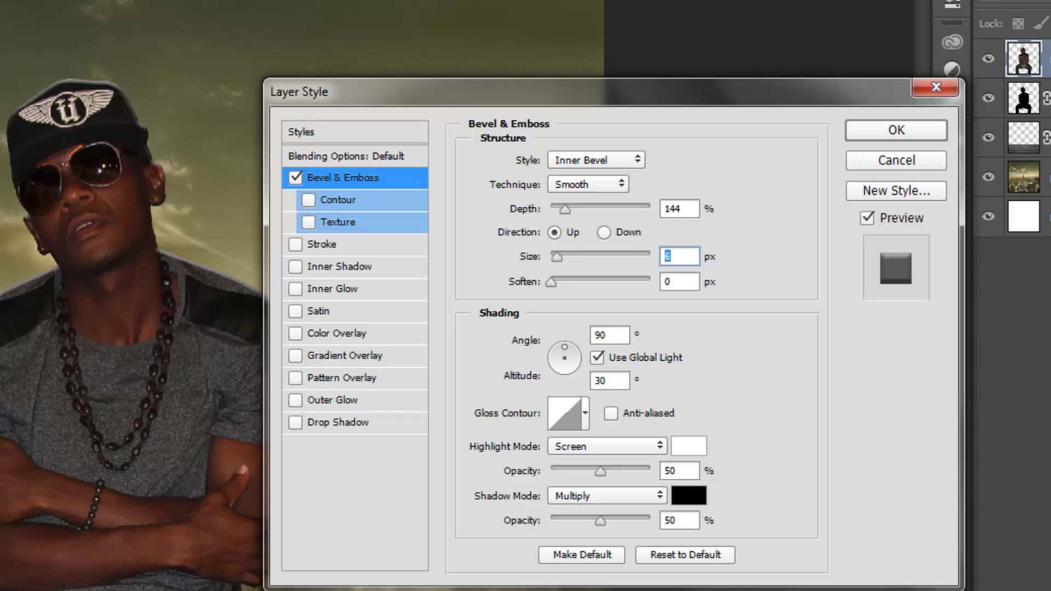
{"action": "left_click_drag", "start_coordinate": [564, 347], "coordinate": [564, 340]}
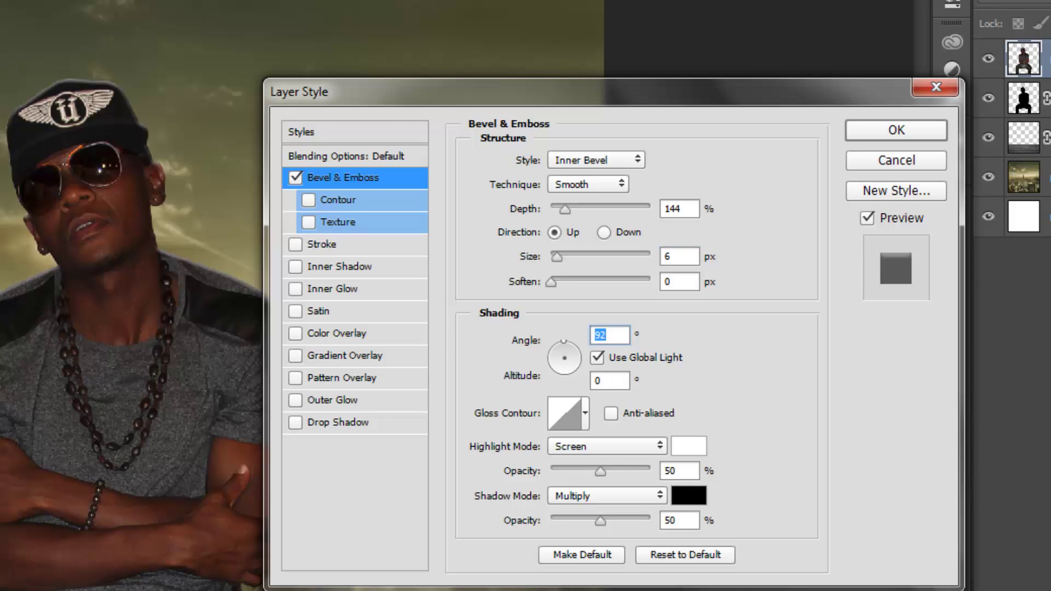
{"action": "left_click_drag", "start_coordinate": [564, 341], "coordinate": [552, 342]}
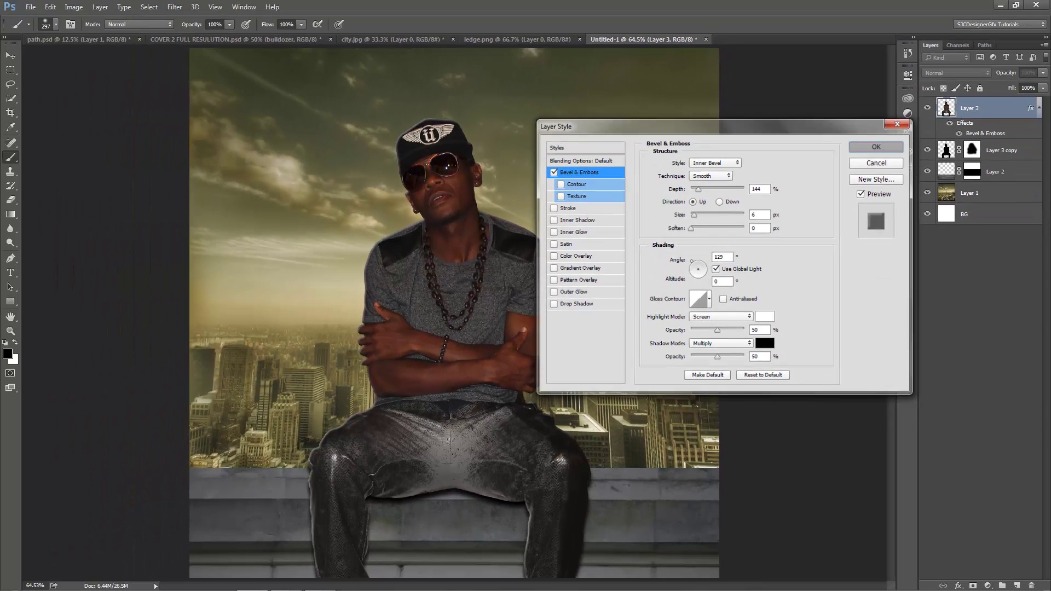
{"action": "key", "text": "Return"}
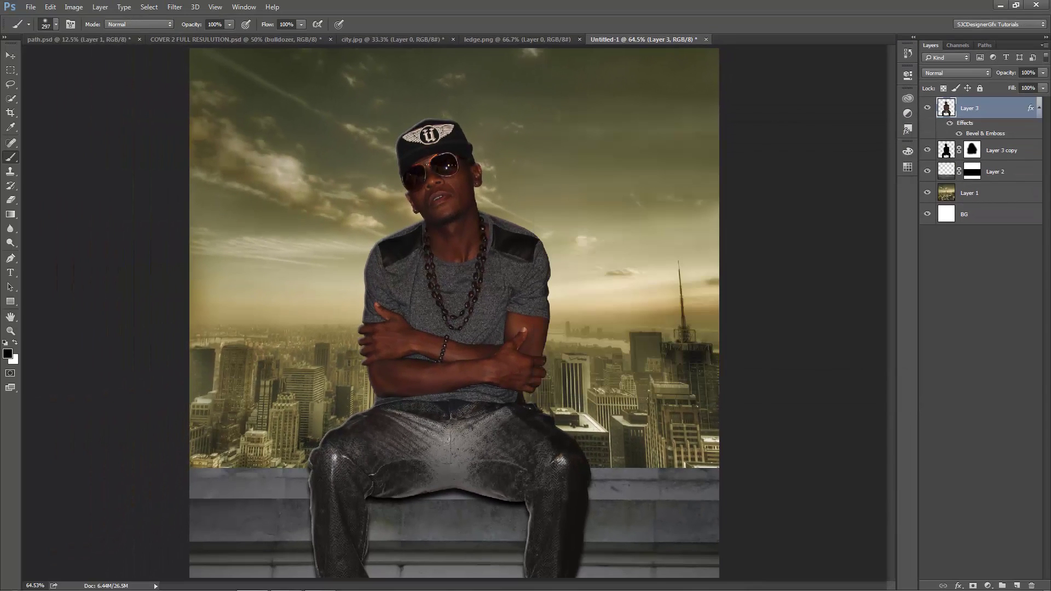
Set the silhouette shadow layer's opacity to 57%
{"action": "left_click", "coordinate": [1002, 149]}
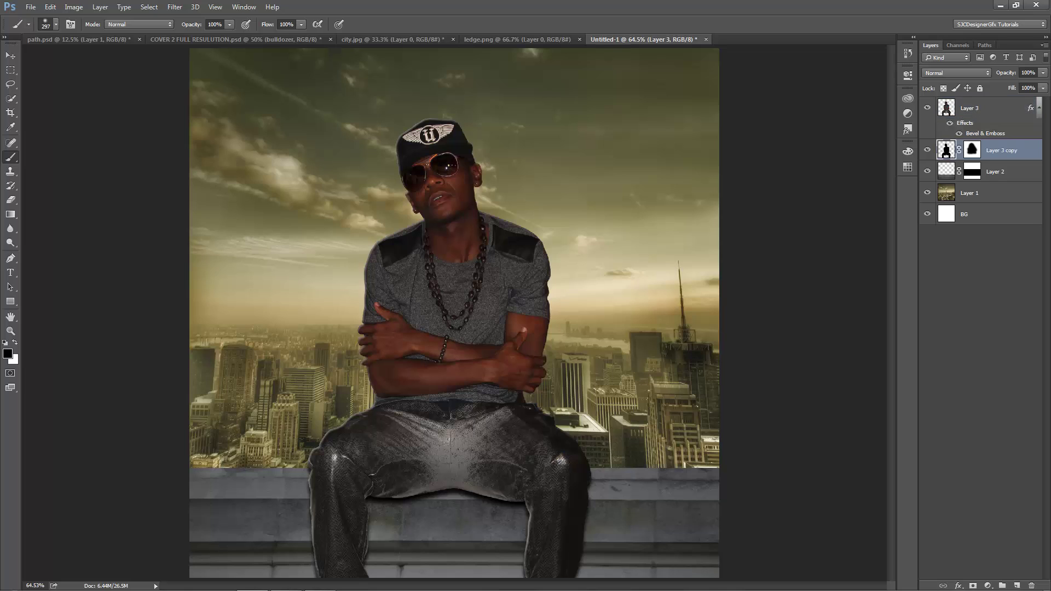
{"action": "left_click", "coordinate": [1042, 73]}
{"action": "mouse_move", "coordinate": [1043, 85]}
{"action": "left_mouse_down"}
{"action": "mouse_move", "coordinate": [1018, 84]}
{"action": "mouse_move", "coordinate": [1043, 85]}
{"action": "left_mouse_up"}
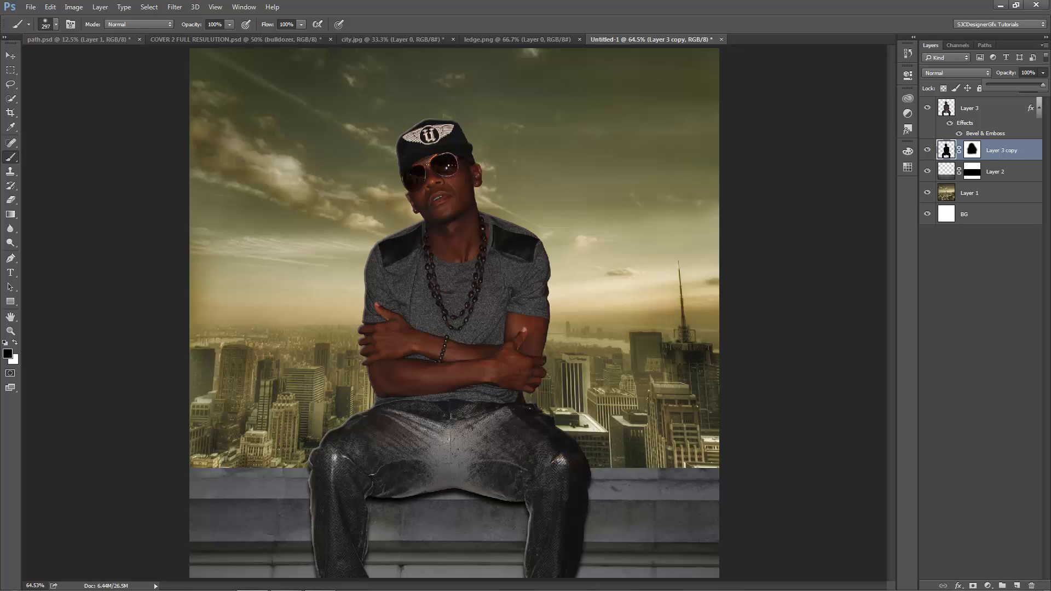
Free Transform Layer 3 copy up a few pixels and commit, leaving Layer 2 active
{"action": "left_click", "coordinate": [50, 6]}
{"action": "left_click", "coordinate": [73, 220]}
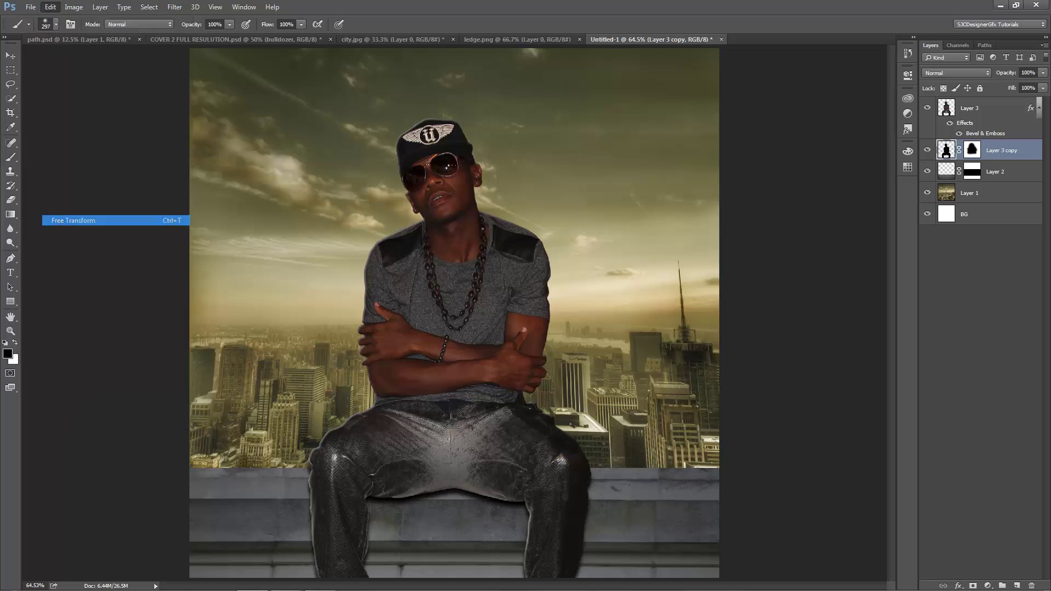
{"action": "left_click_drag", "start_coordinate": [449, 440], "coordinate": [448, 438]}
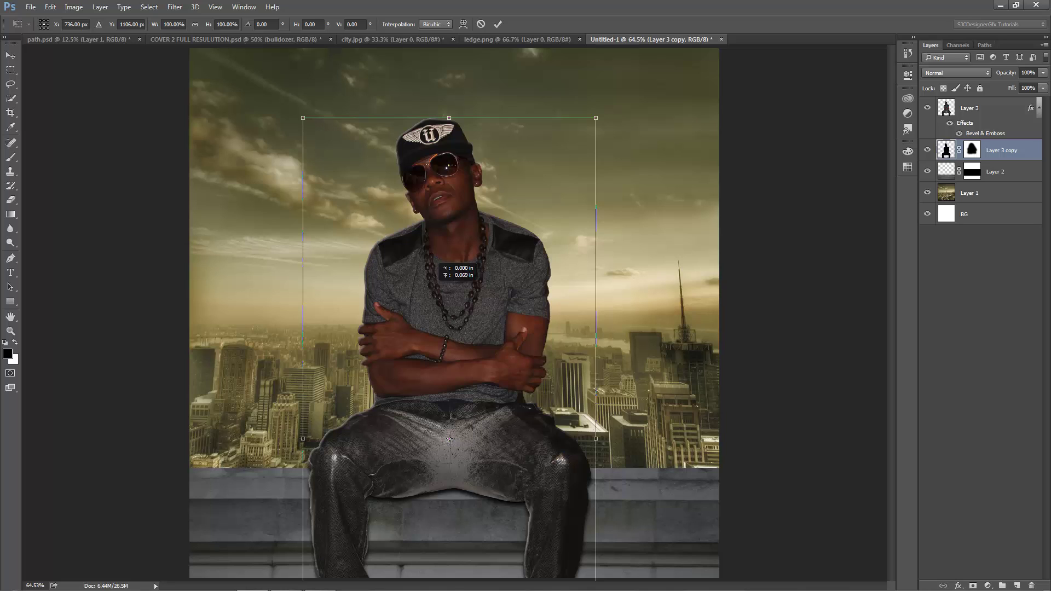
{"action": "left_click", "coordinate": [497, 24]}
{"action": "key", "text": "b"}
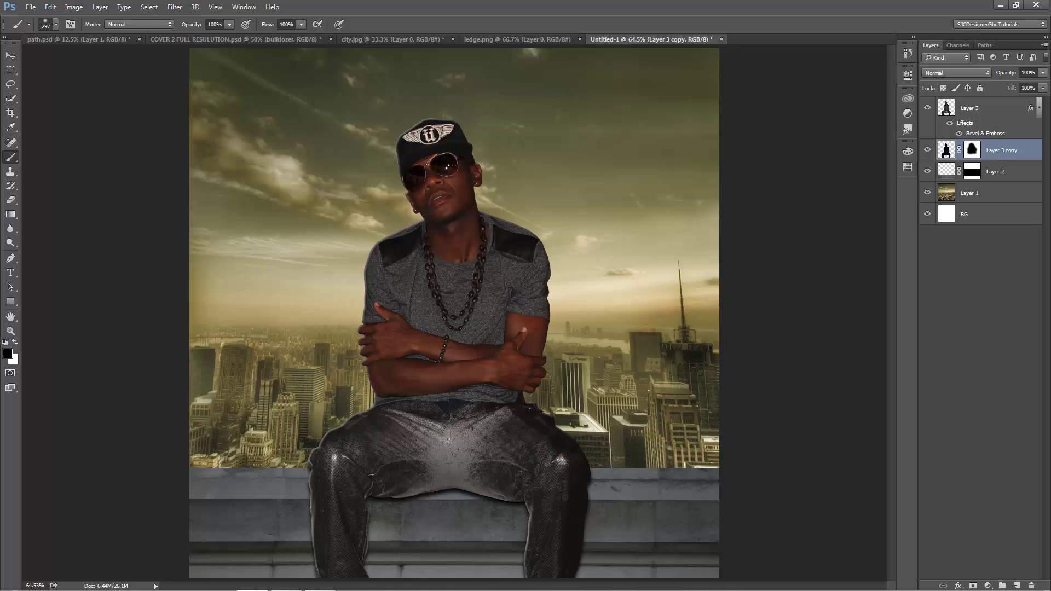
{"action": "key", "text": "alt+bracketleft"}
Clip a Color Balance to Layer 2 with midtones +11 red, -45 yellow, and select both layers
{"action": "left_click", "coordinate": [988, 585]}
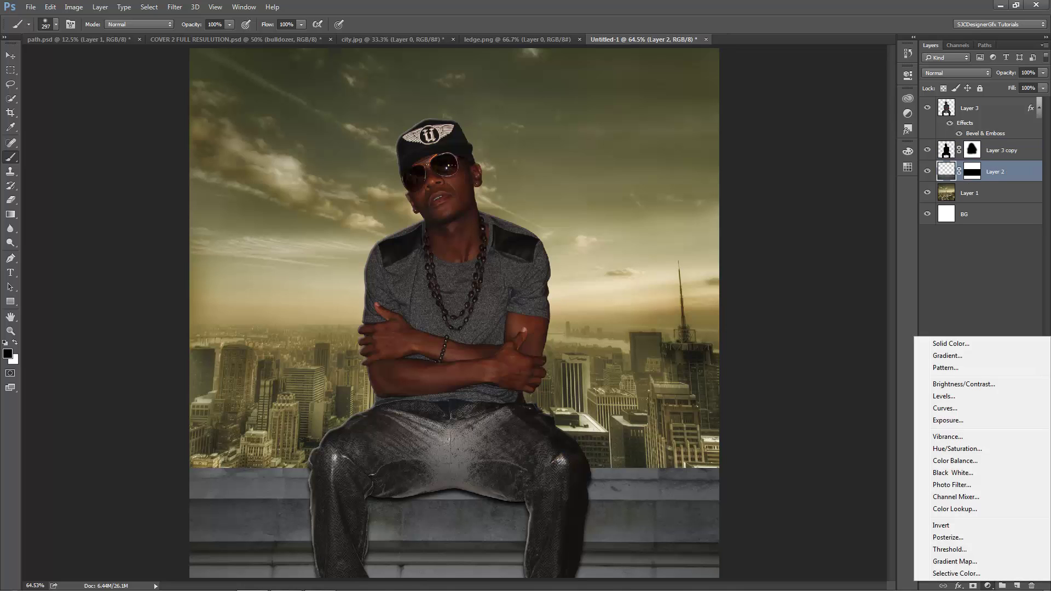
{"action": "left_click", "coordinate": [963, 461]}
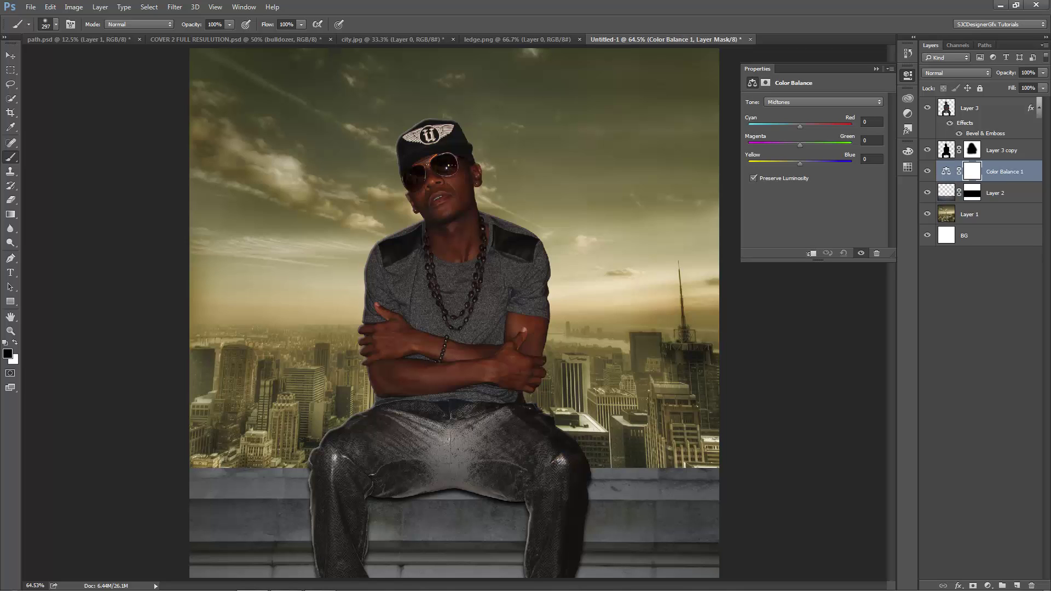
{"action": "left_click", "coordinate": [810, 253]}
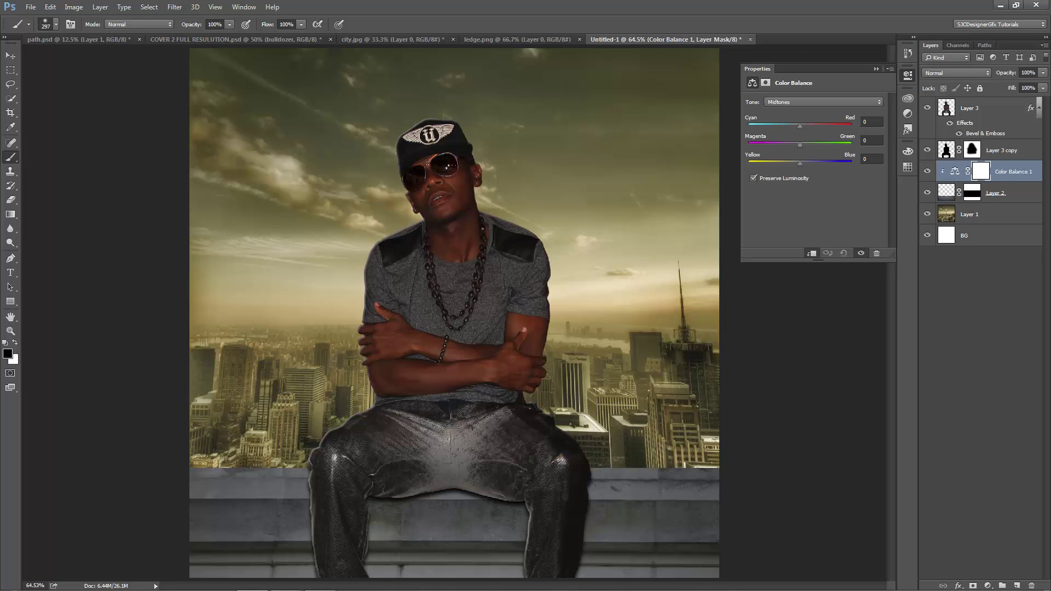
{"action": "left_click_drag", "start_coordinate": [799, 163], "coordinate": [781, 163]}
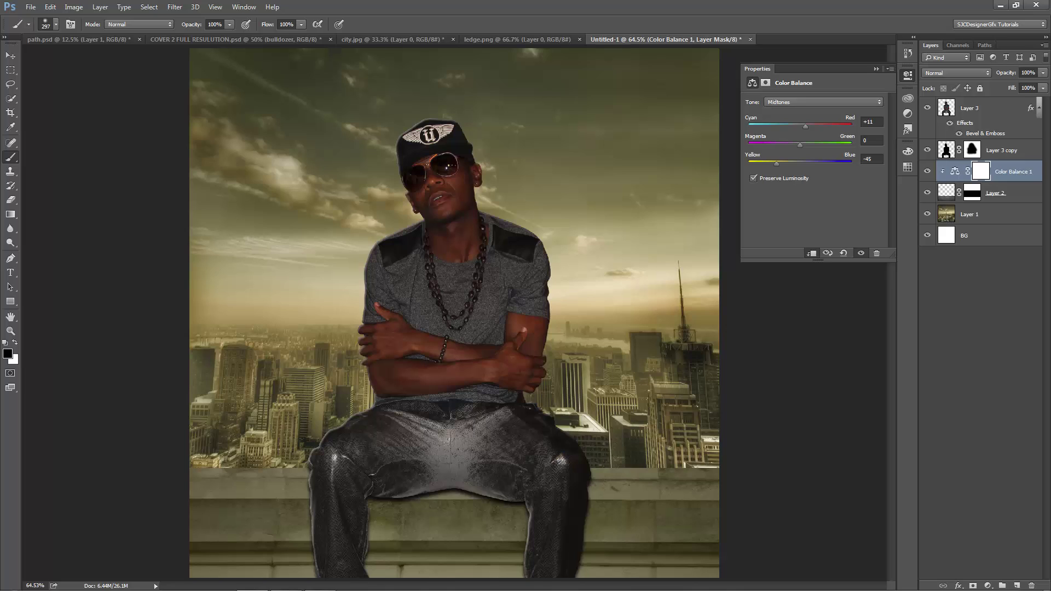
{"action": "key", "text": "alt+bracketleft"}
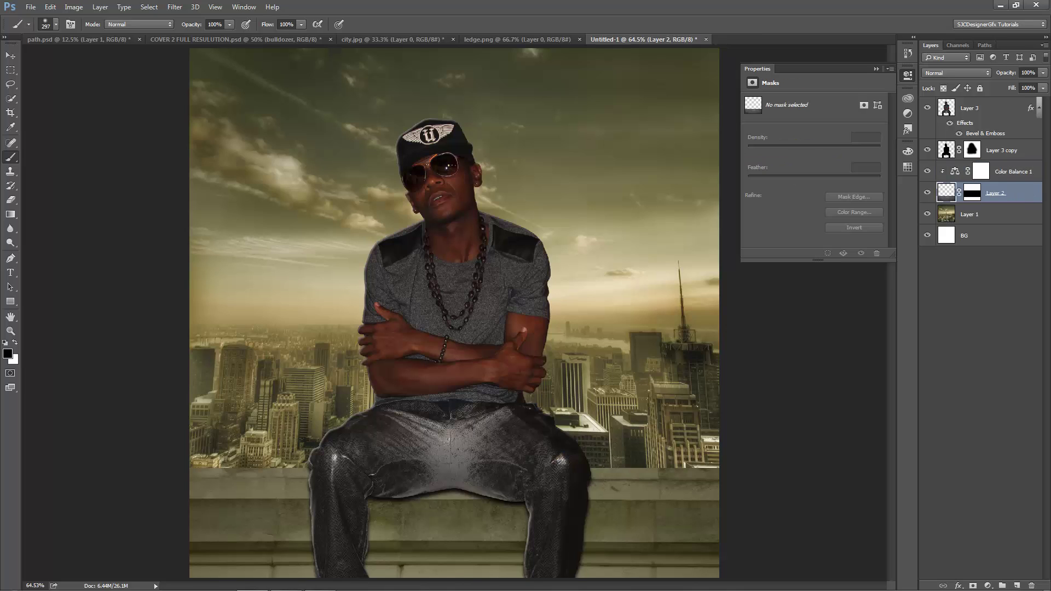
{"action": "key", "text": "shift+alt+bracketright"}
Merge Layer 2 with Color Balance 1 and add Bevel & Emboss: 100% depth, 5 px, 90° angle
{"action": "right_click", "coordinate": [1016, 193]}
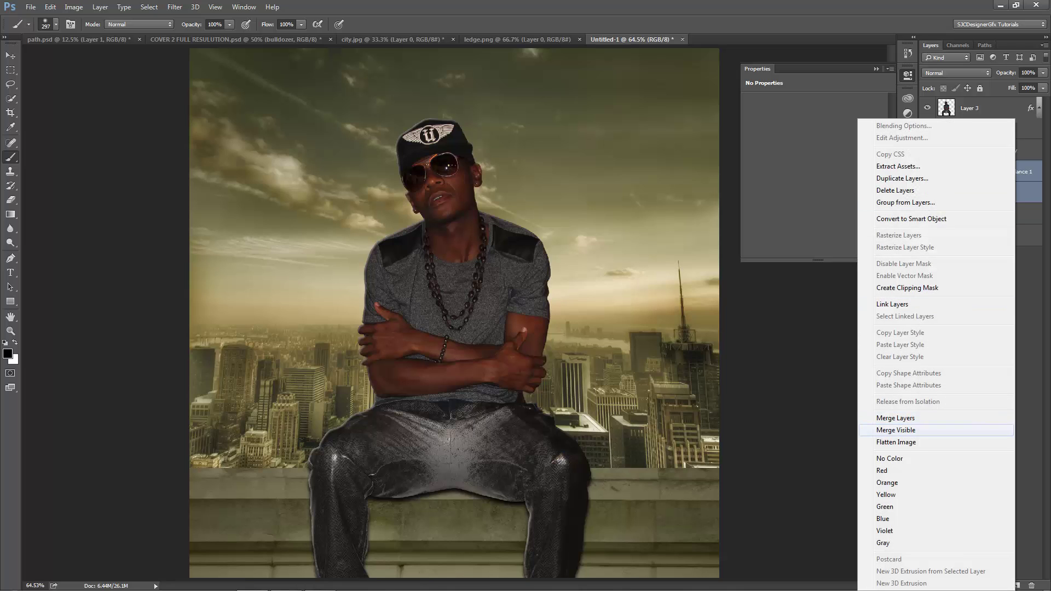
{"action": "left_click", "coordinate": [963, 419]}
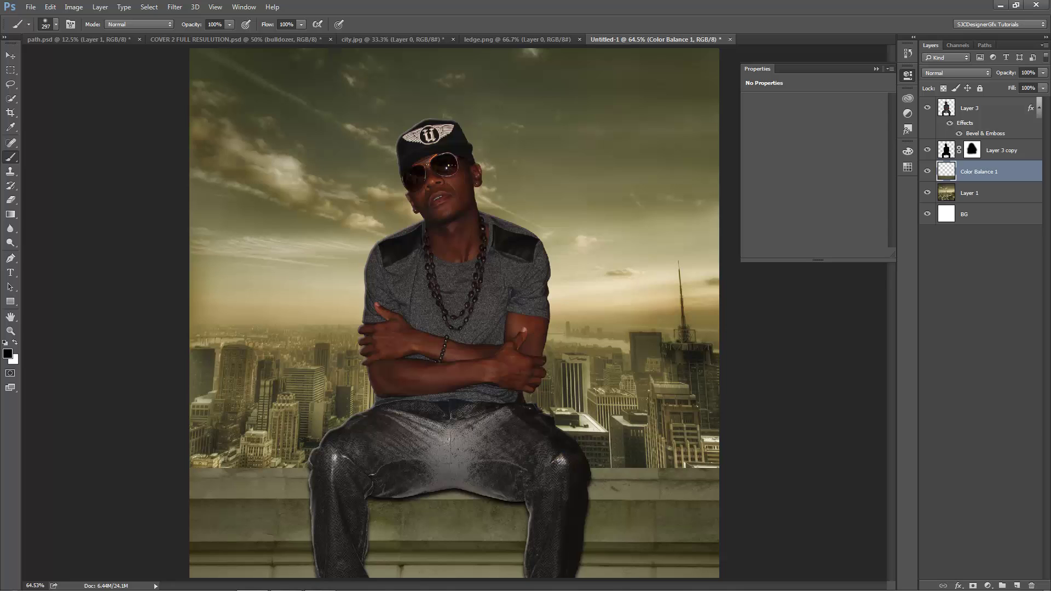
{"action": "double_click", "coordinate": [985, 133]}
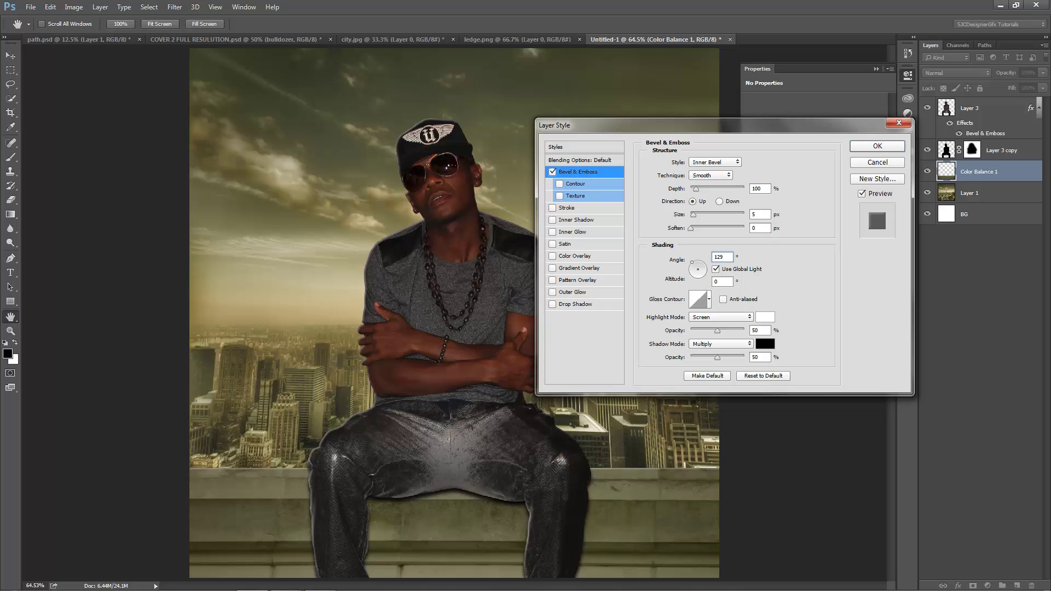
{"action": "type", "text": "90"}
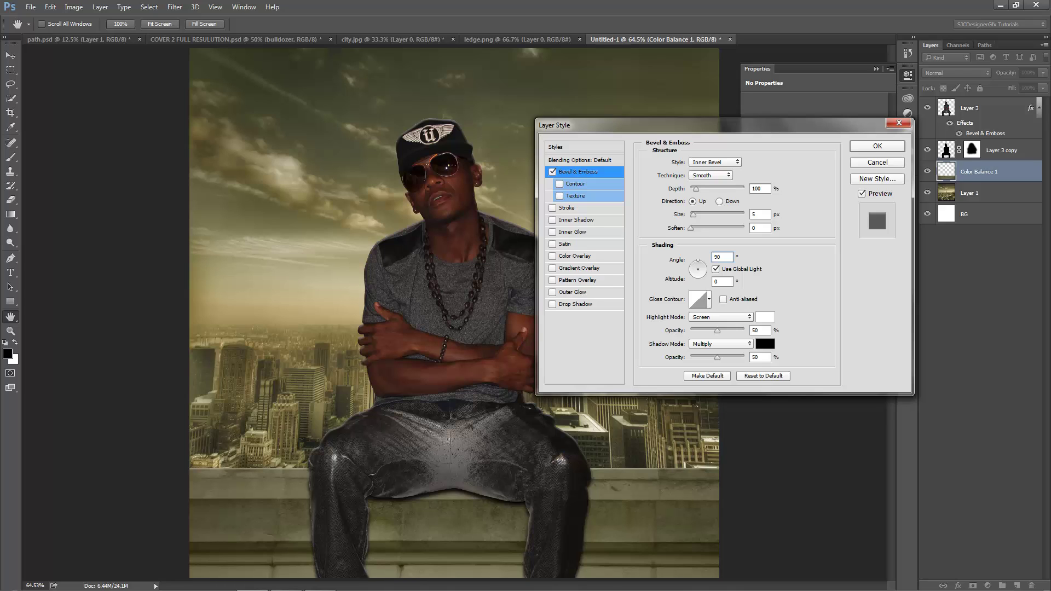
{"action": "key", "text": "Return"}
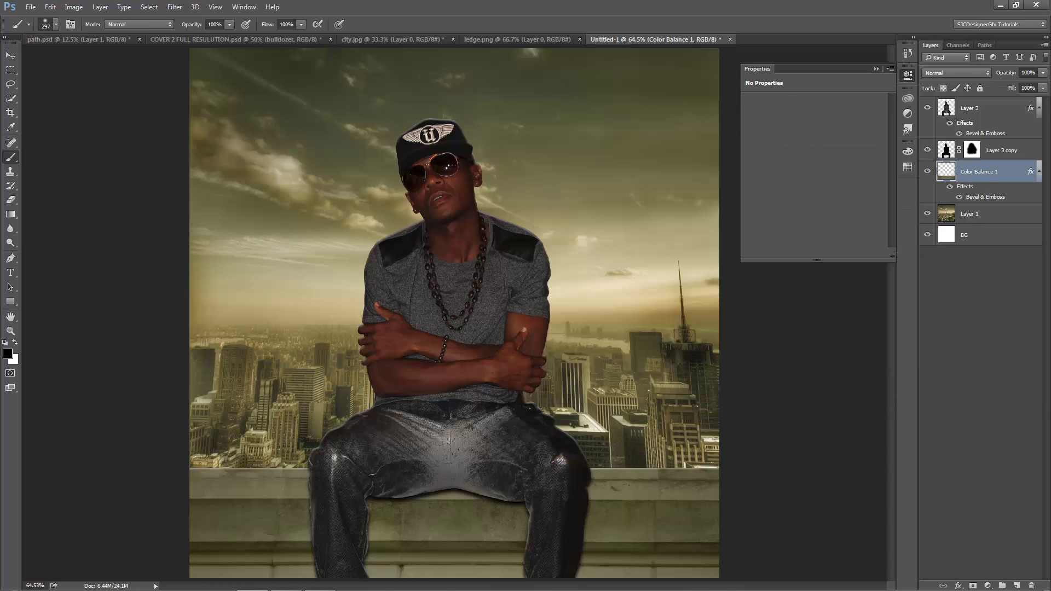
{"action": "key", "text": "alt+period"}
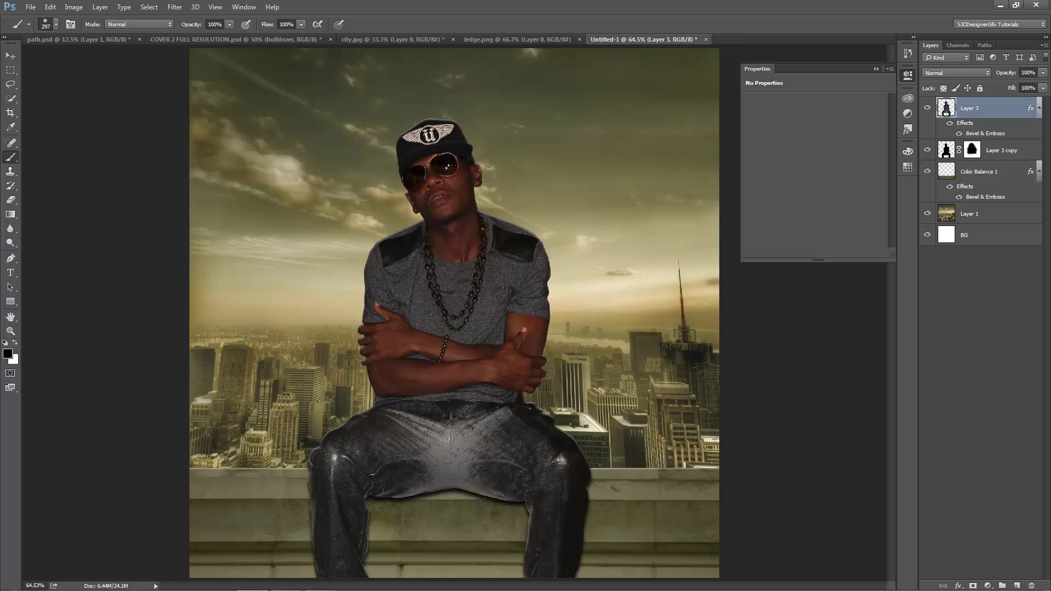
Clip Color Balance 2 to Layer 3 with midtones Cyan/Red -3 and Yellow/Blue -56
{"action": "left_click", "coordinate": [987, 585]}
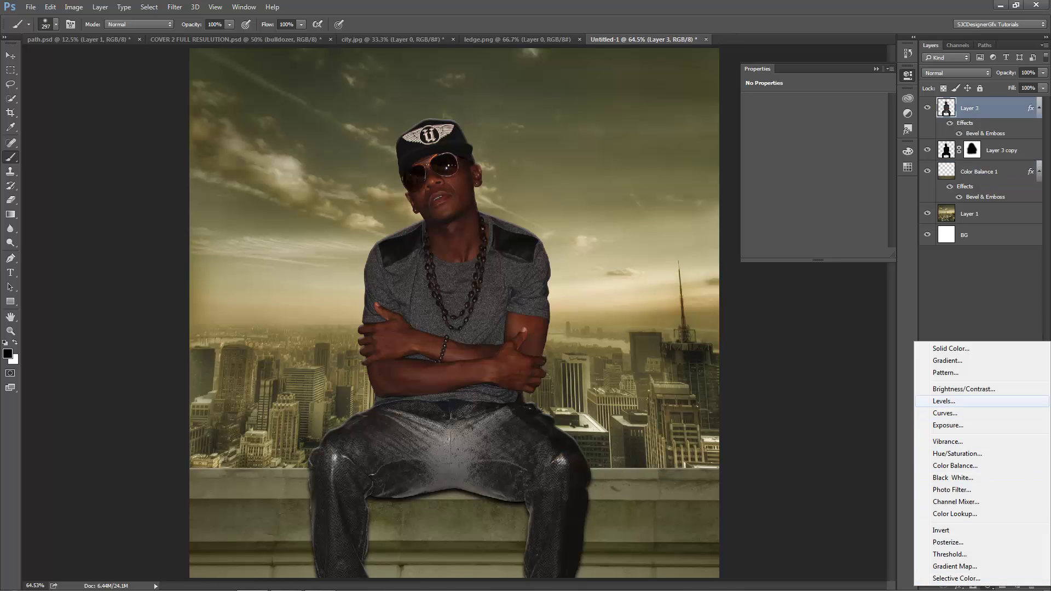
{"action": "left_click", "coordinate": [954, 465]}
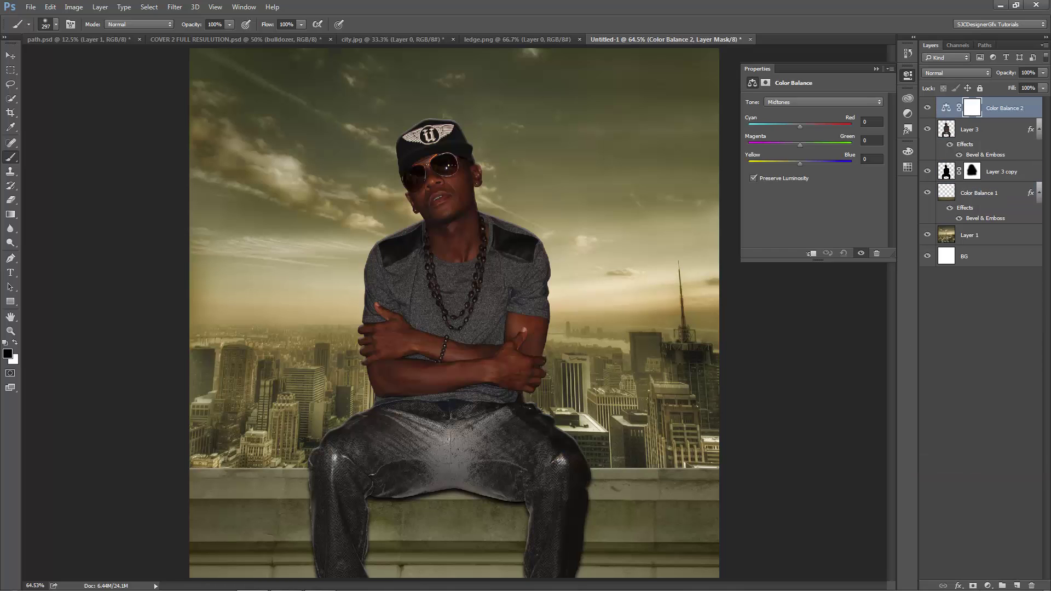
{"action": "type", "text": "-35"}
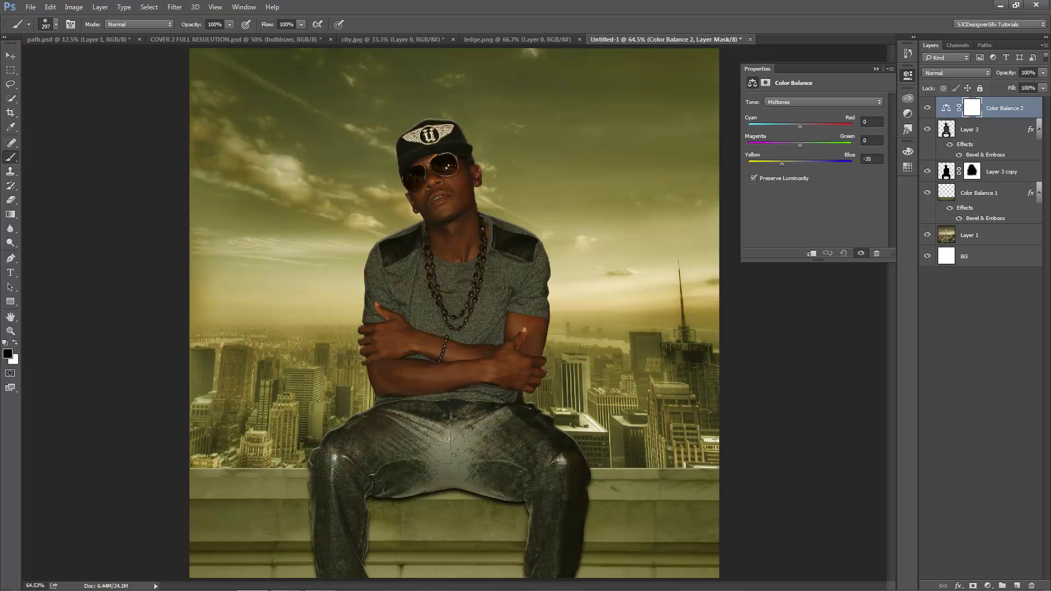
{"action": "left_click", "coordinate": [811, 253]}
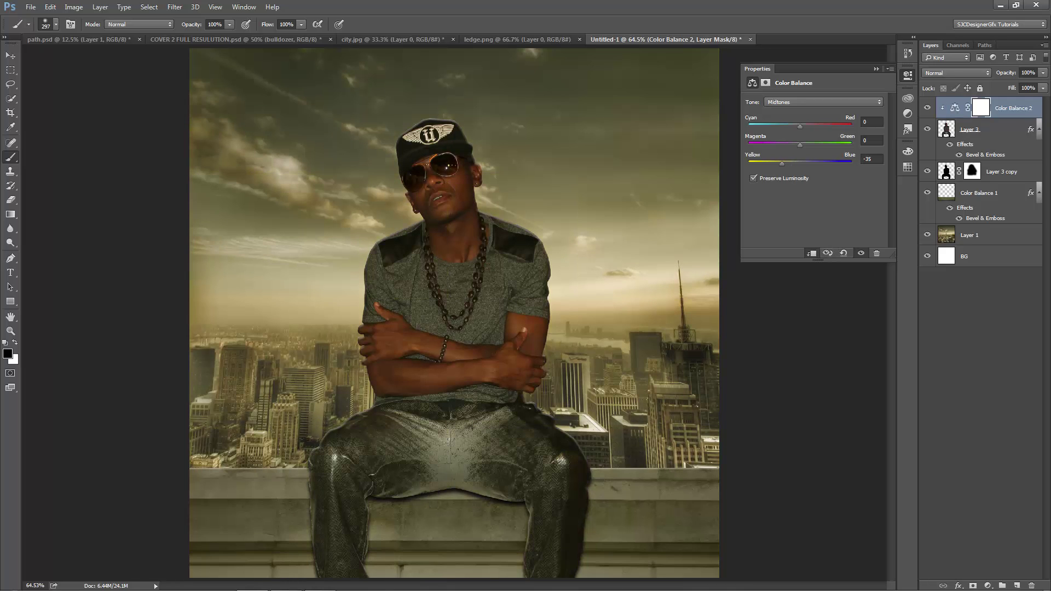
{"action": "left_click_drag", "start_coordinate": [773, 163], "coordinate": [770, 163]}
{"action": "left_click_drag", "start_coordinate": [808, 127], "coordinate": [798, 126]}
{"action": "left_click", "coordinate": [979, 383]}
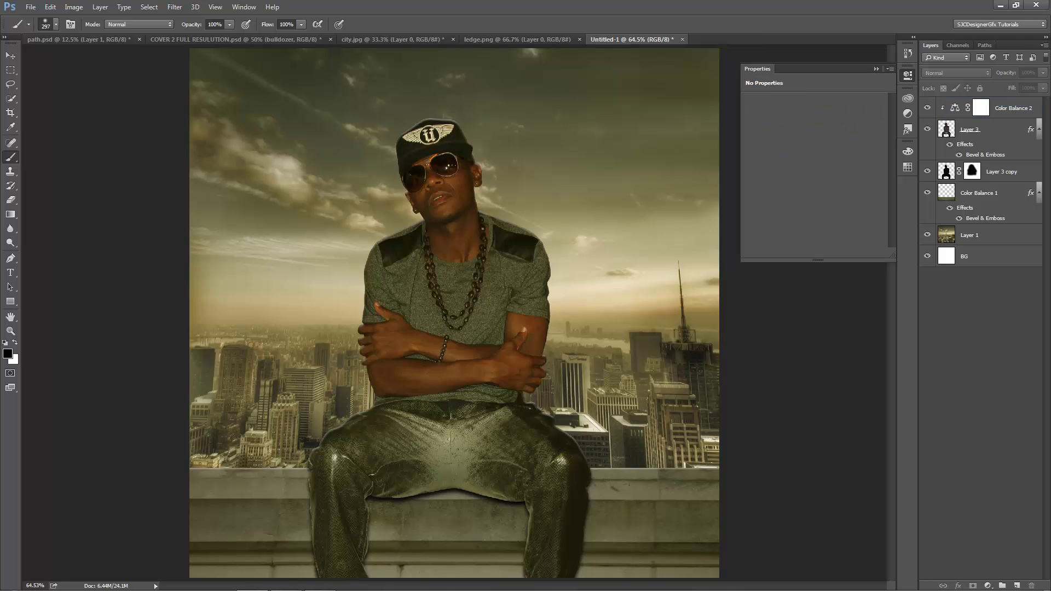
{"action": "left_click", "coordinate": [1012, 107]}
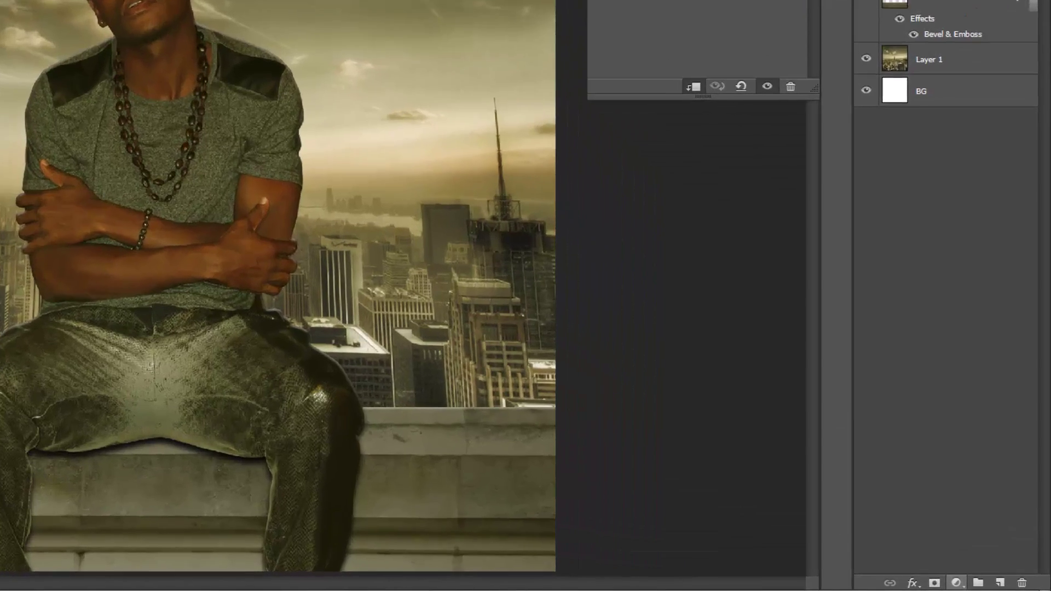
Add Color Balance 3 on top with midtones +24 red and -12 yellow, then close city.jpg
{"action": "left_click", "coordinate": [987, 585]}
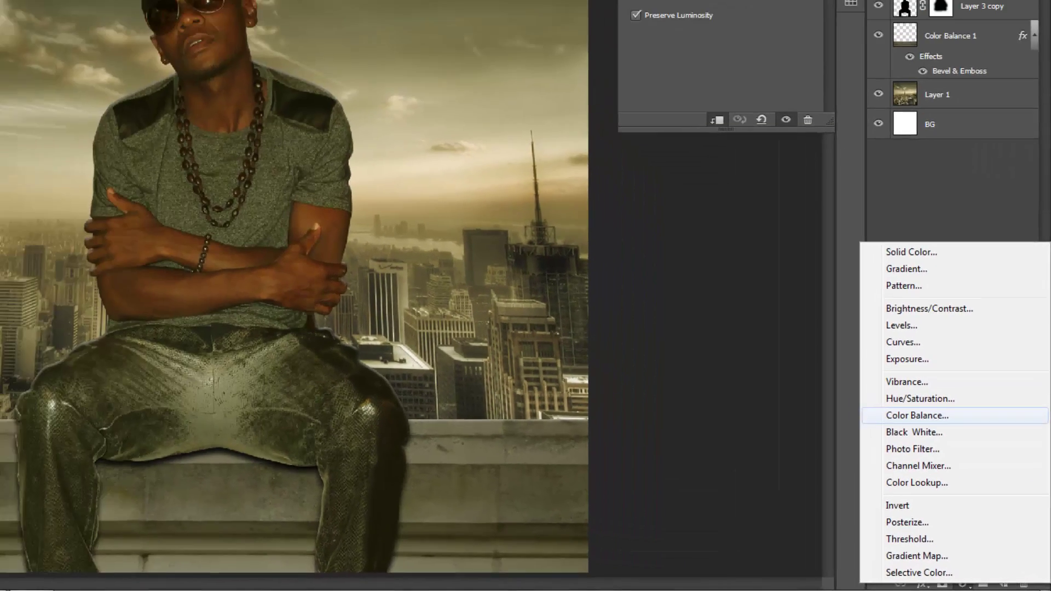
{"action": "left_click", "coordinate": [955, 465]}
{"action": "left_click_drag", "start_coordinate": [800, 163], "coordinate": [810, 163]}
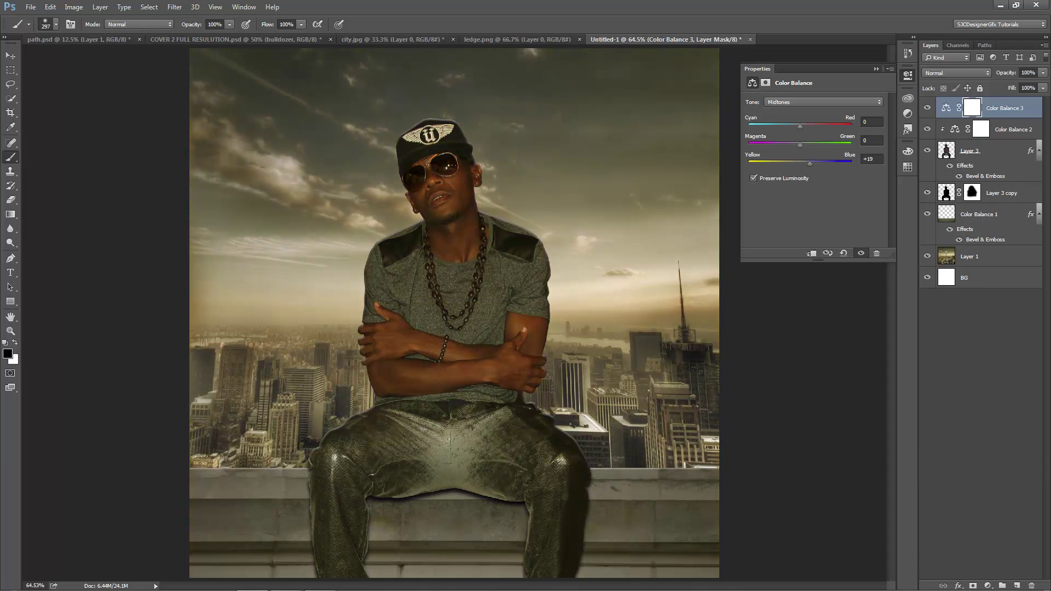
{"action": "mouse_move", "coordinate": [799, 126]}
{"action": "left_mouse_down"}
{"action": "mouse_move", "coordinate": [782, 125]}
{"action": "mouse_move", "coordinate": [815, 125]}
{"action": "left_mouse_up"}
{"action": "left_click_drag", "start_coordinate": [809, 163], "coordinate": [790, 164]}
{"action": "left_click_drag", "start_coordinate": [819, 126], "coordinate": [817, 126]}
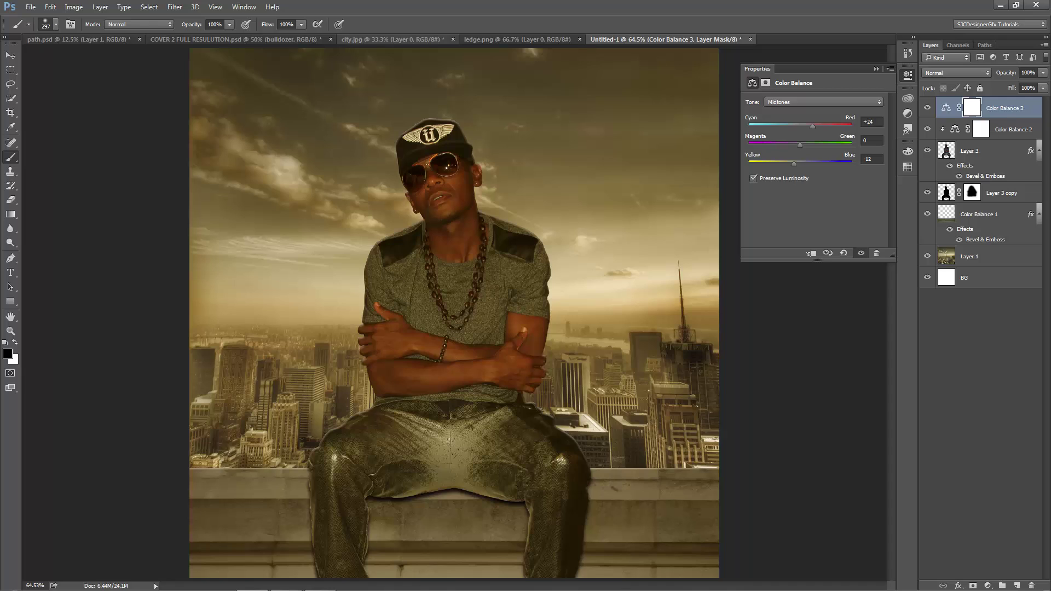
{"action": "left_click", "coordinate": [393, 40]}
{"action": "left_click", "coordinate": [453, 40]}
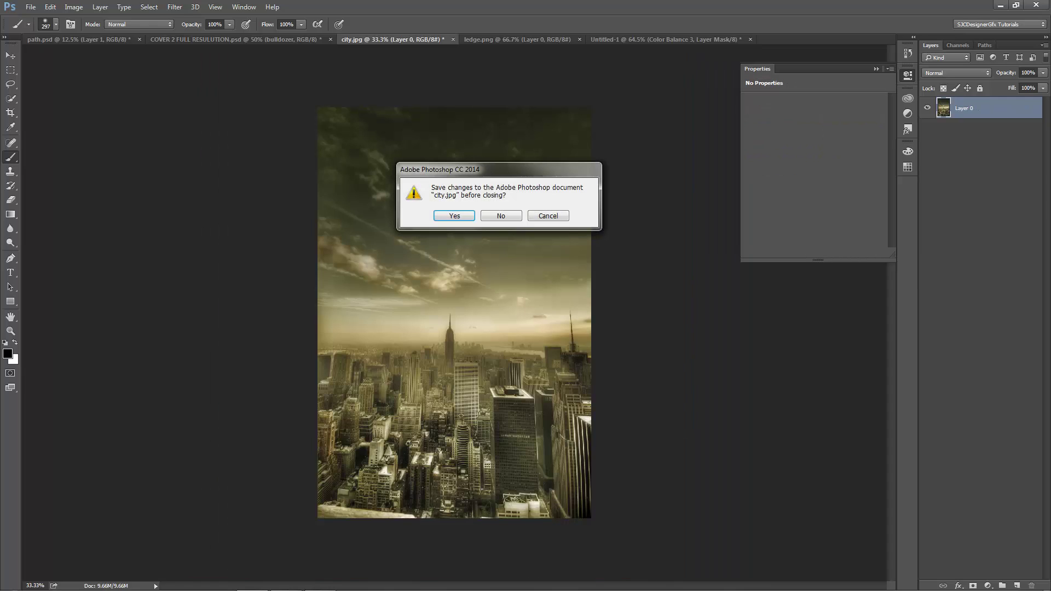
Close city.jpg without saving, then close ledge.png
{"action": "left_click", "coordinate": [501, 216]}
{"action": "left_click", "coordinate": [394, 40]}
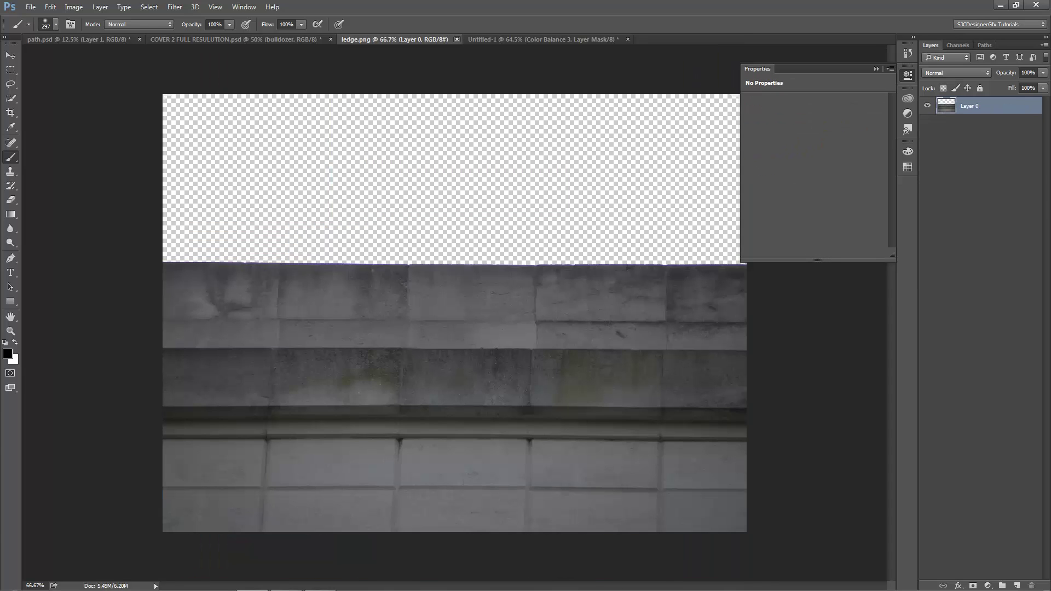
{"action": "left_click", "coordinate": [457, 39]}
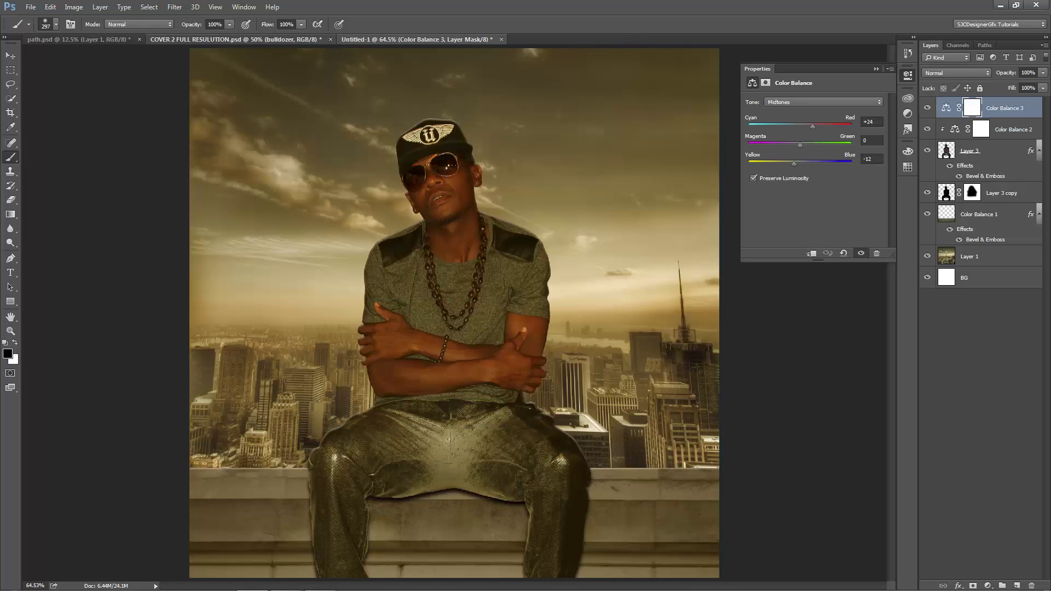
Compare with the COVER 2 reference, then add a new Layer 4 filled with white in Untitled-1
{"action": "left_click", "coordinate": [235, 39]}
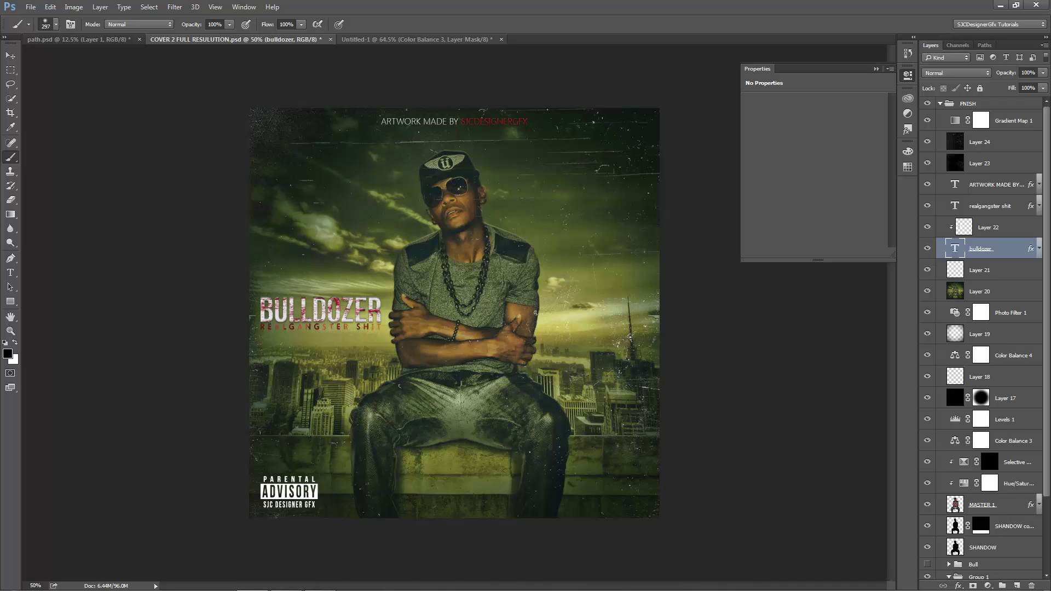
{"action": "left_click", "coordinate": [361, 40]}
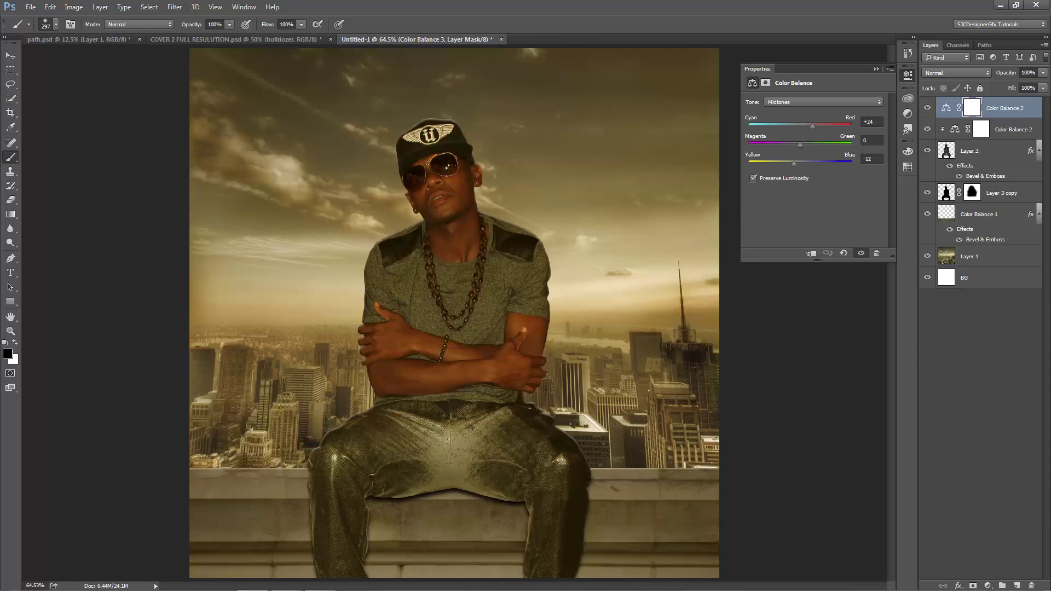
{"action": "left_click", "coordinate": [1016, 585]}
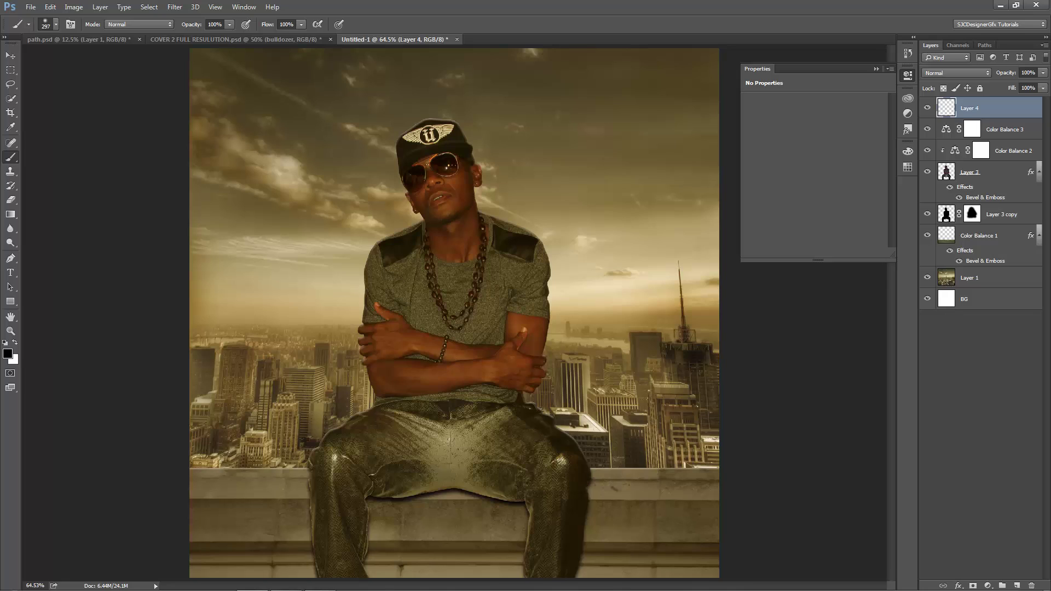
{"action": "key", "text": "ctrl+BackSpace"}
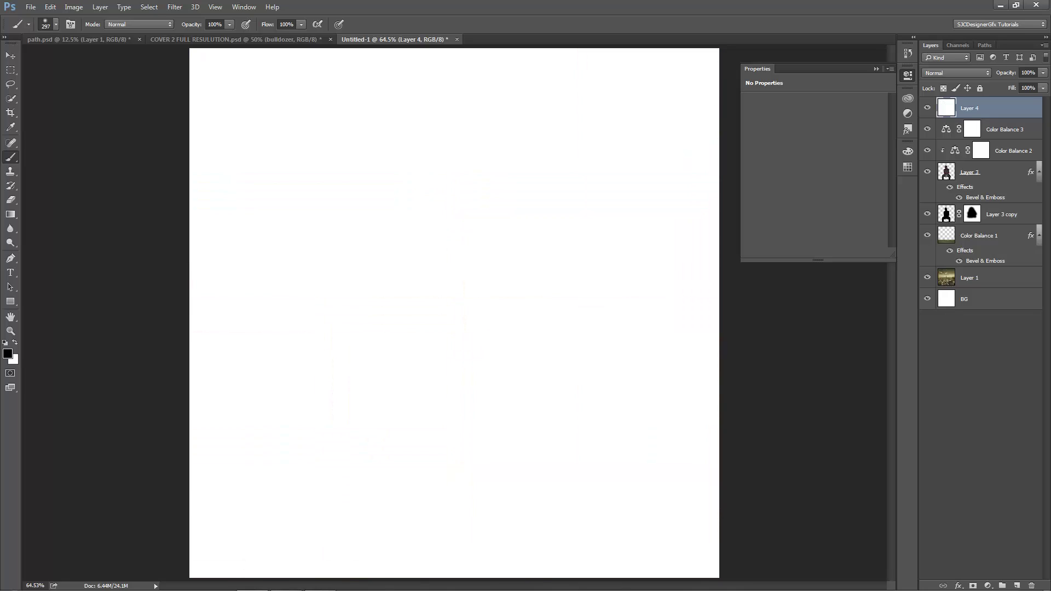
Fill Layer 4 with black and erase its centre with a huge soft eraser, leaving a dark vignette
{"action": "key", "text": "alt+BackSpace"}
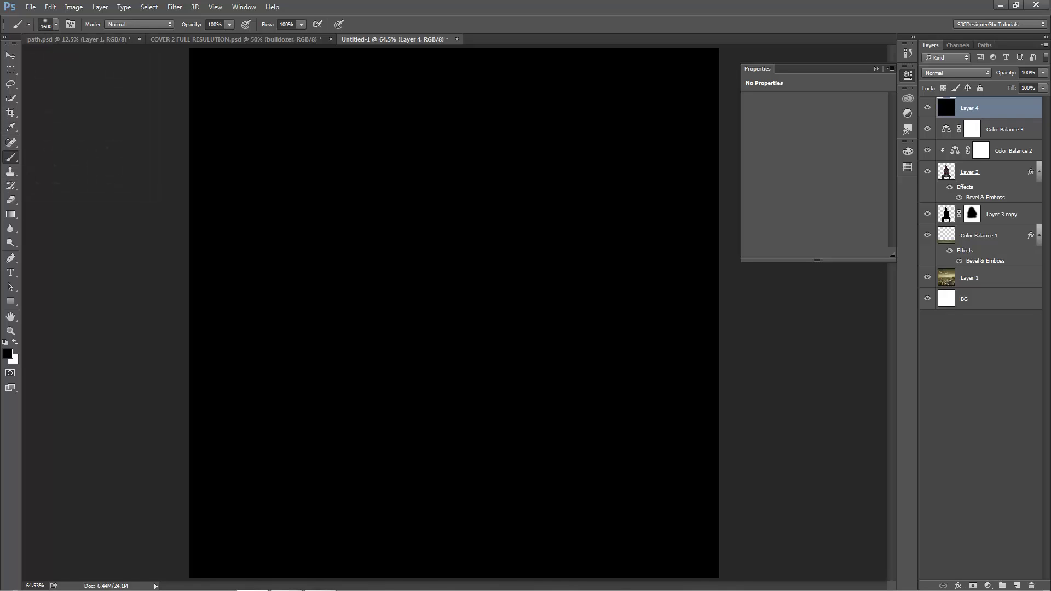
{"action": "left_click", "coordinate": [11, 199]}
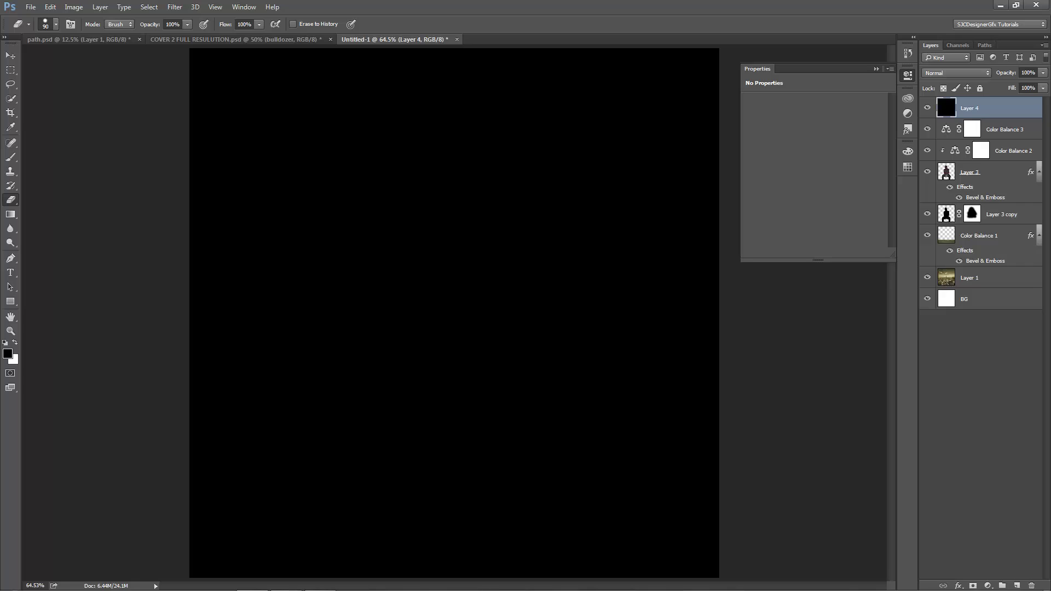
{"action": "key", "text": "bracketright"}
{"action": "key", "text": "bracketright"}
{"action": "key", "text": "bracketright"}
{"action": "key", "text": "bracketright"}
{"action": "key", "text": "bracketright"}
{"action": "key", "text": "bracketright"}
{"action": "left_click", "coordinate": [454, 284]}
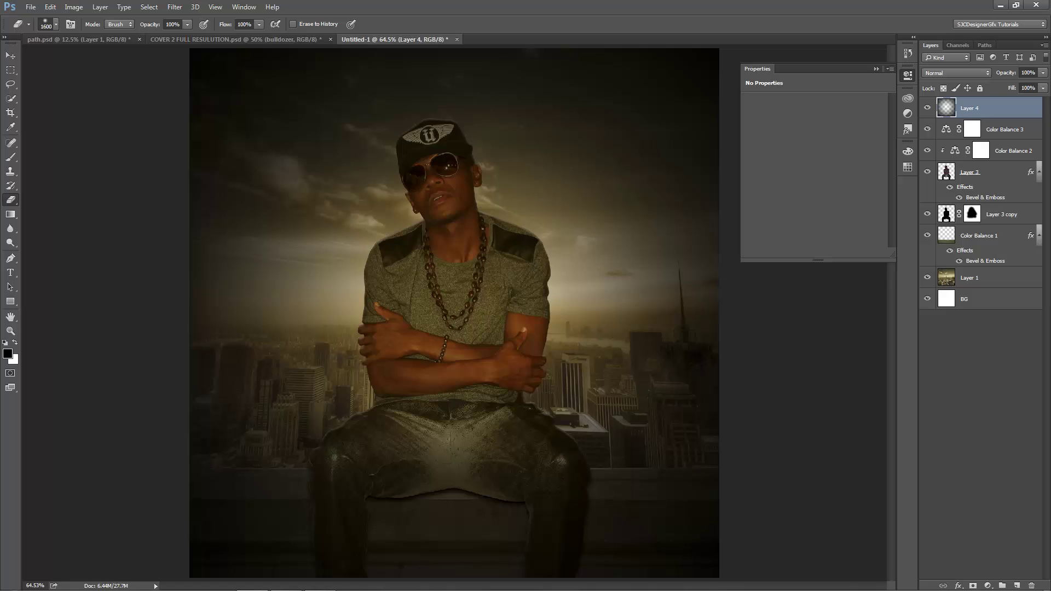
{"action": "left_click", "coordinate": [457, 263]}
{"action": "left_click", "coordinate": [602, 416]}
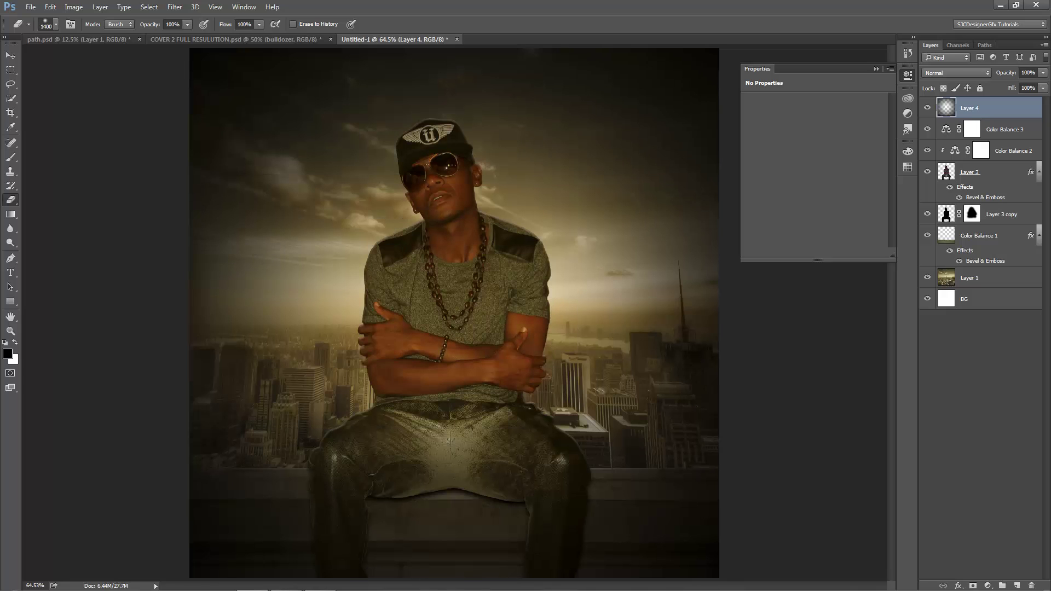
{"action": "left_click", "coordinate": [449, 266]}
{"action": "left_click", "coordinate": [465, 246]}
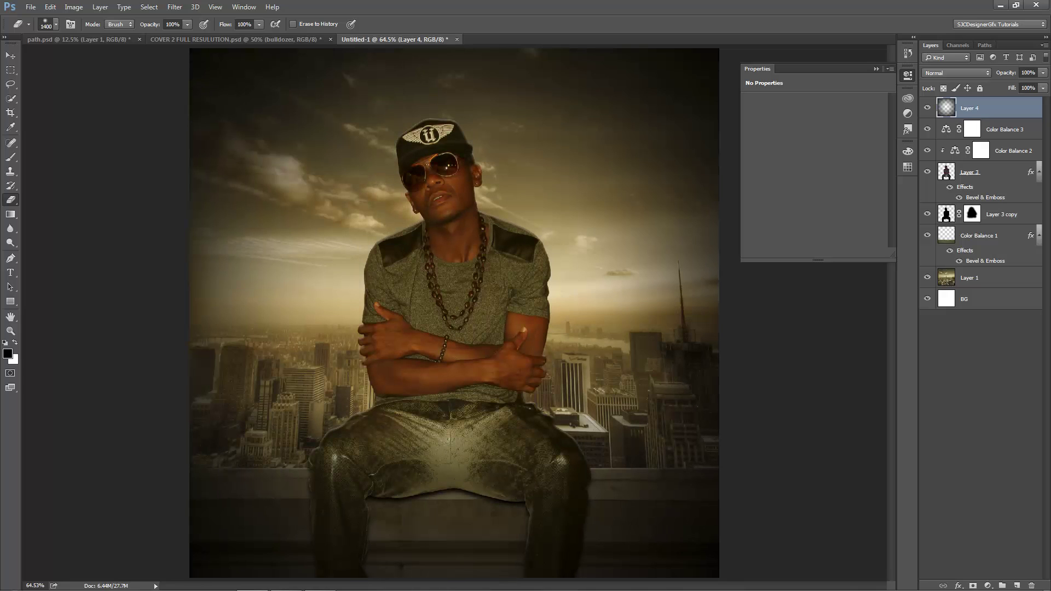
{"action": "left_click", "coordinate": [449, 273]}
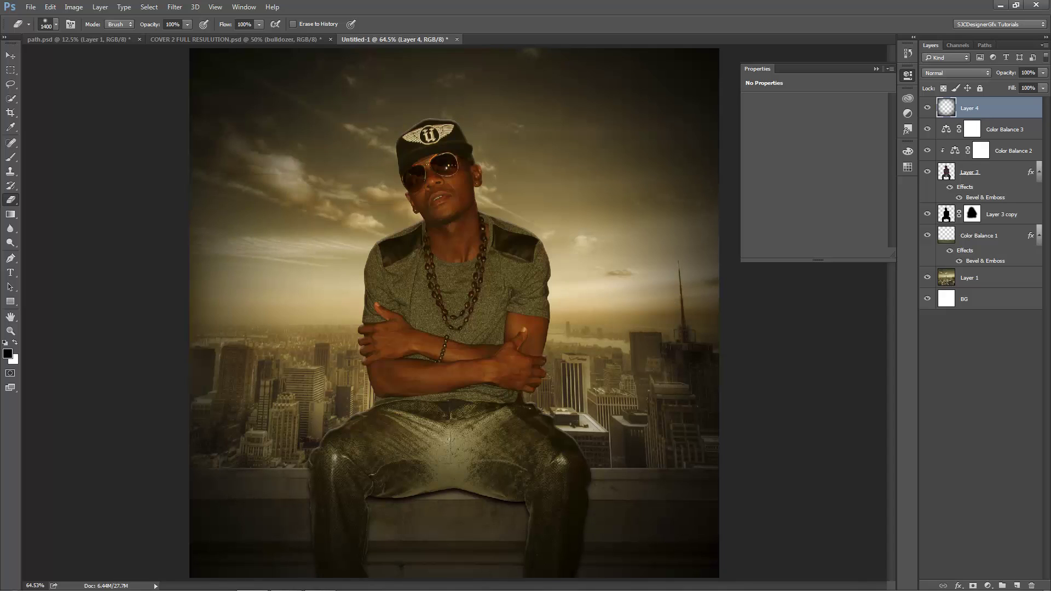
{"action": "left_click", "coordinate": [454, 263]}
{"action": "left_click", "coordinate": [482, 263]}
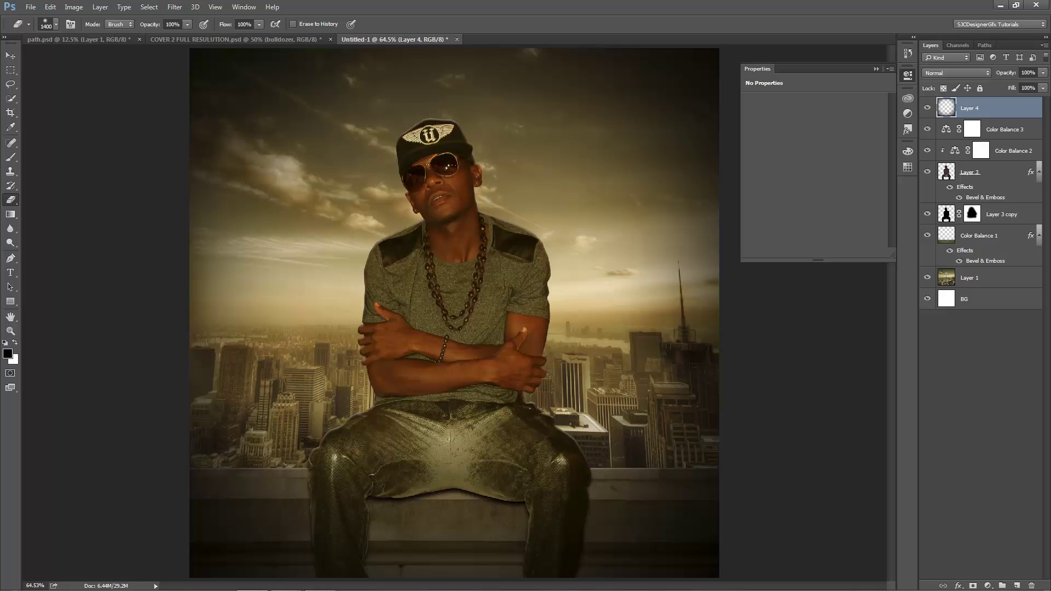
{"action": "left_click", "coordinate": [235, 40]}
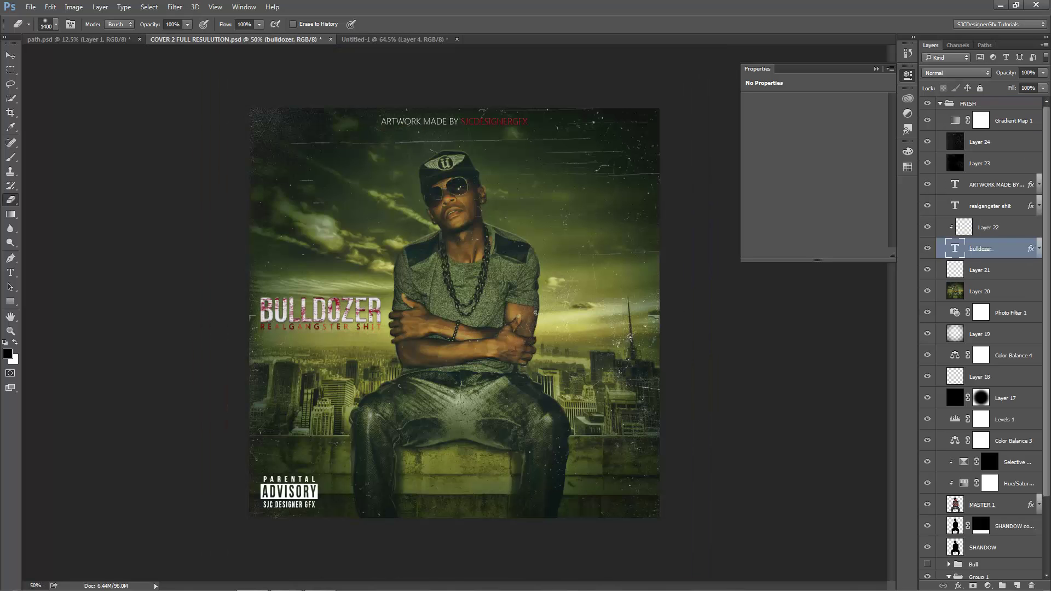
{"action": "scroll", "coordinate": [979, 328], "scroll_direction": "down", "scroll_amount": 4}
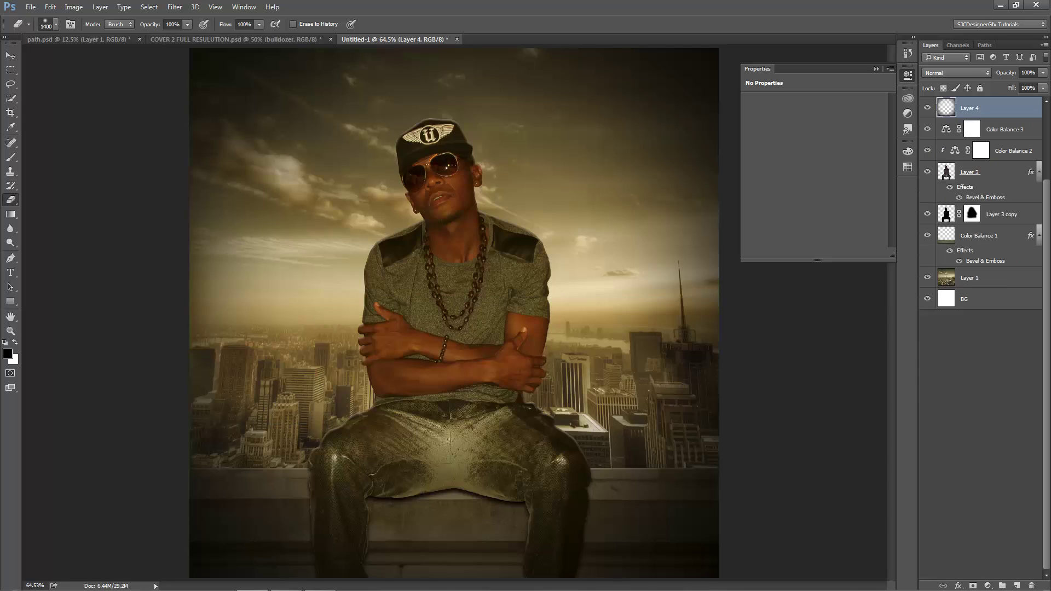
{"action": "left_click", "coordinate": [384, 39]}
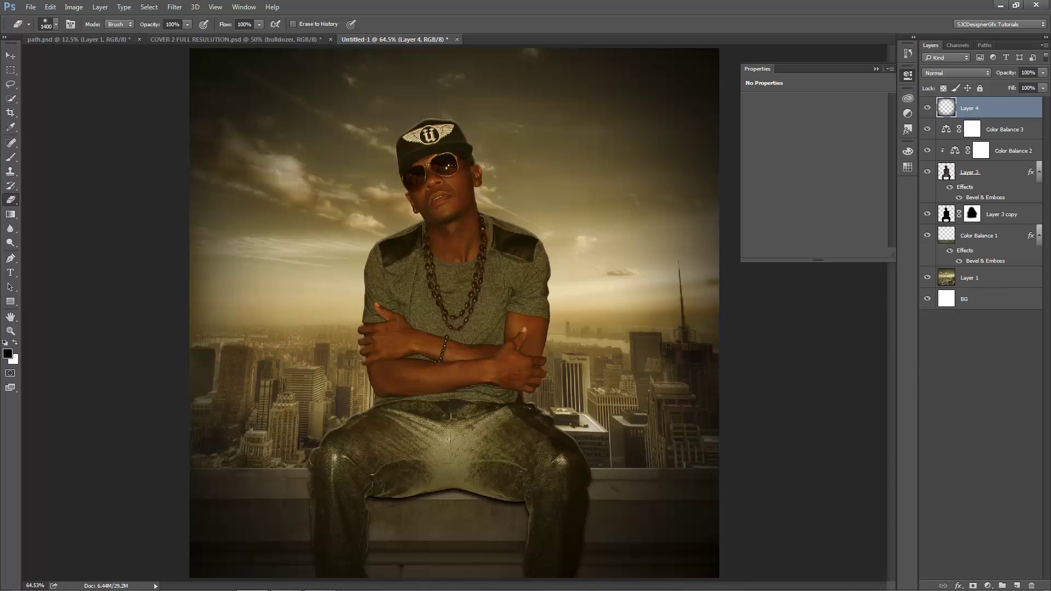
Add a Levels adjustment with black input 7 to deepen the shadows
{"action": "left_click", "coordinate": [987, 585]}
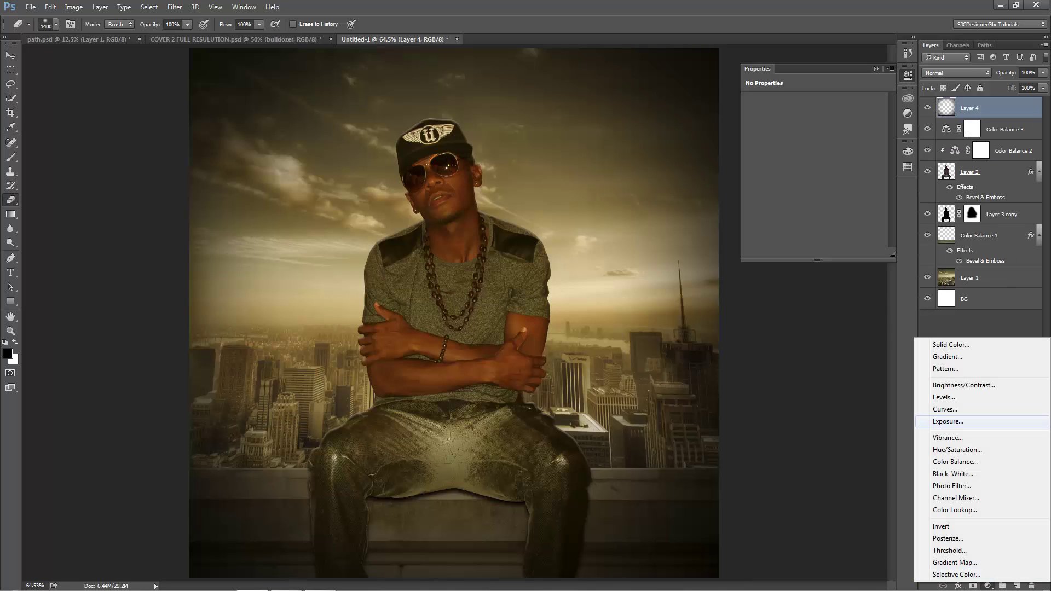
{"action": "left_click", "coordinate": [944, 397]}
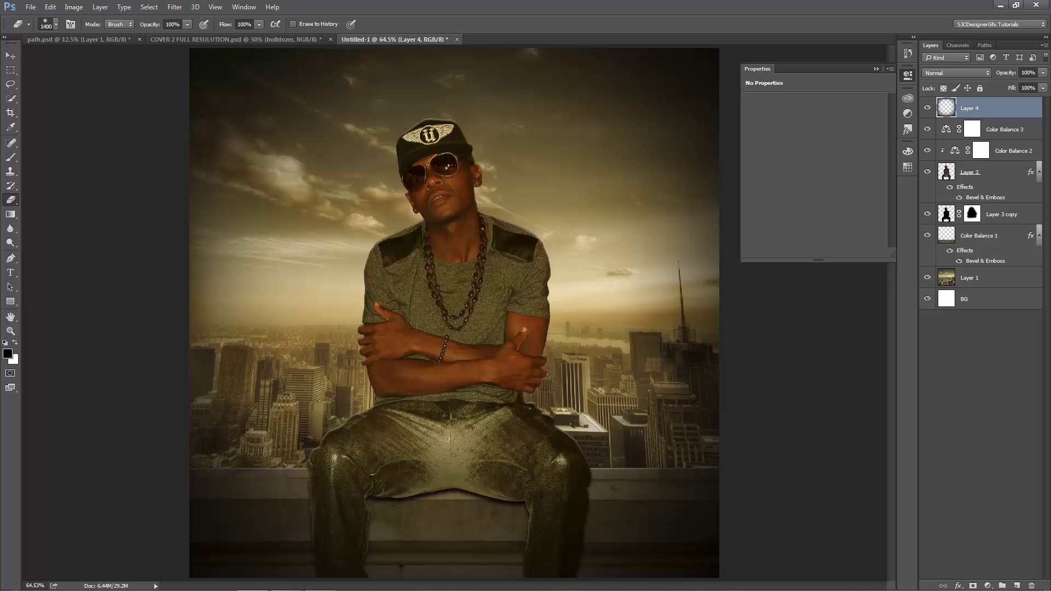
{"action": "left_click_drag", "start_coordinate": [760, 179], "coordinate": [817, 179]}
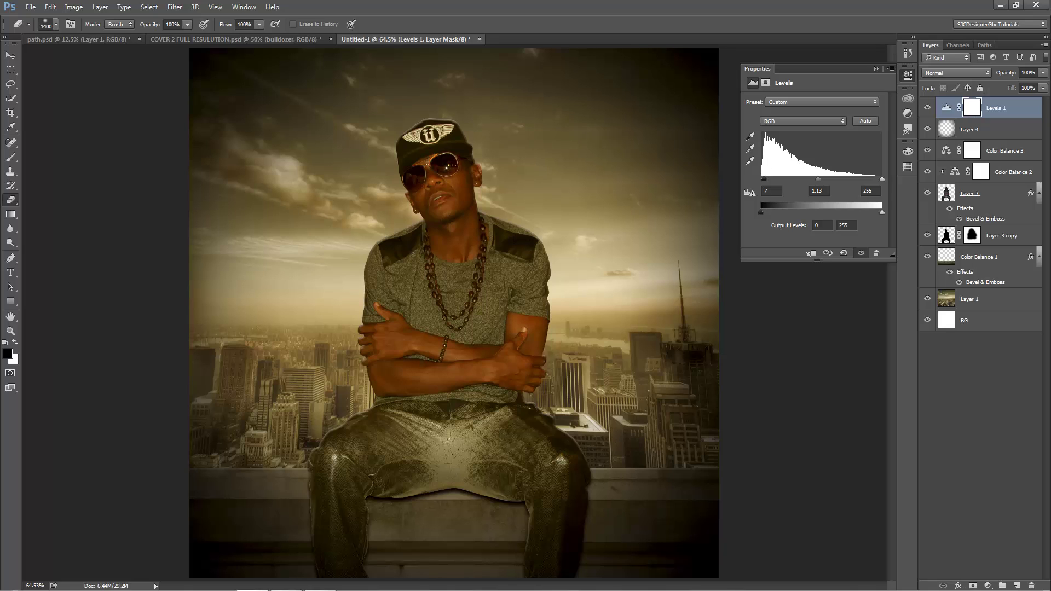
Add Hue/Saturation with Hue +2 and Saturation +1, then view the COVER 2 reference
{"action": "left_click", "coordinate": [987, 586]}
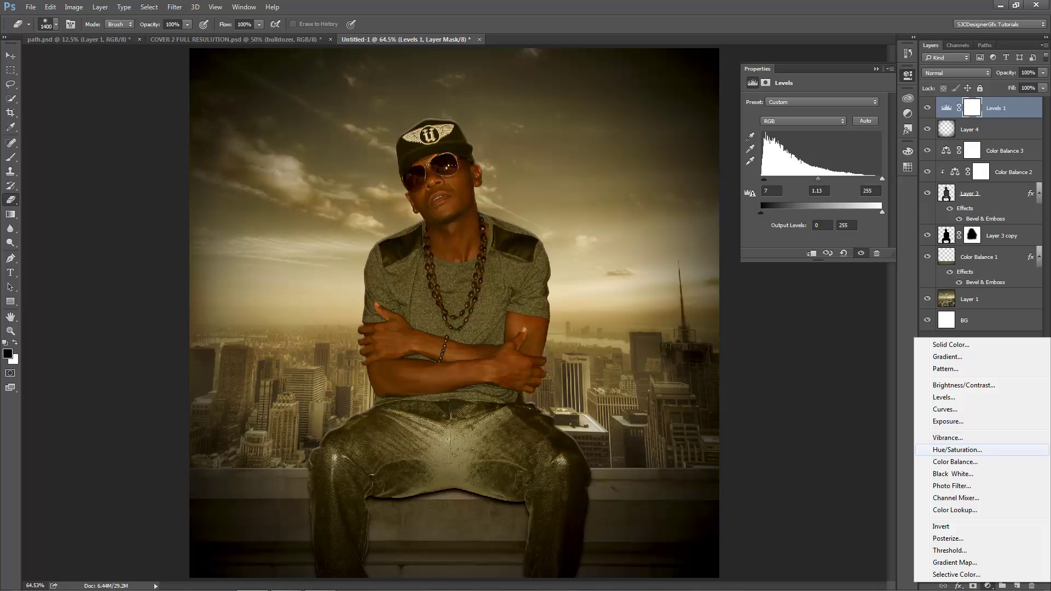
{"action": "left_click", "coordinate": [956, 450]}
{"action": "left_click_drag", "start_coordinate": [814, 141], "coordinate": [814, 141]}
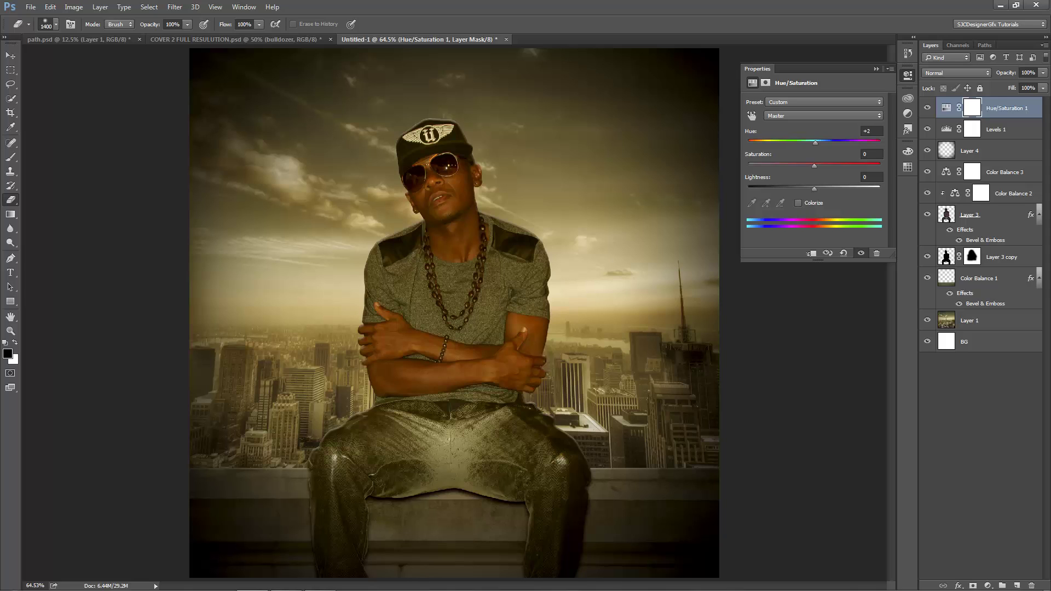
{"action": "left_click_drag", "start_coordinate": [813, 165], "coordinate": [814, 166]}
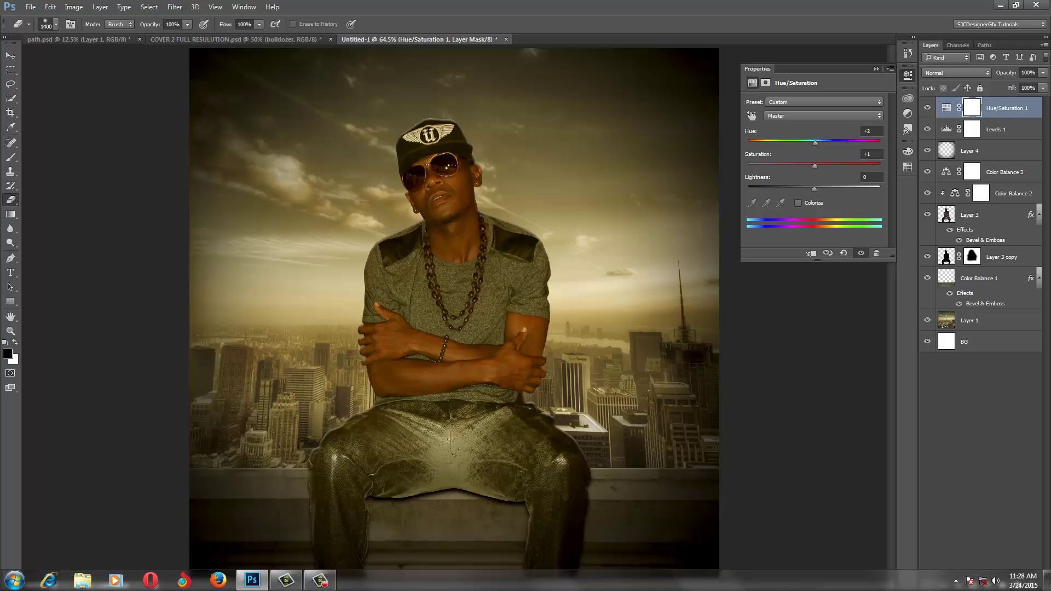
{"action": "left_click", "coordinate": [235, 39]}
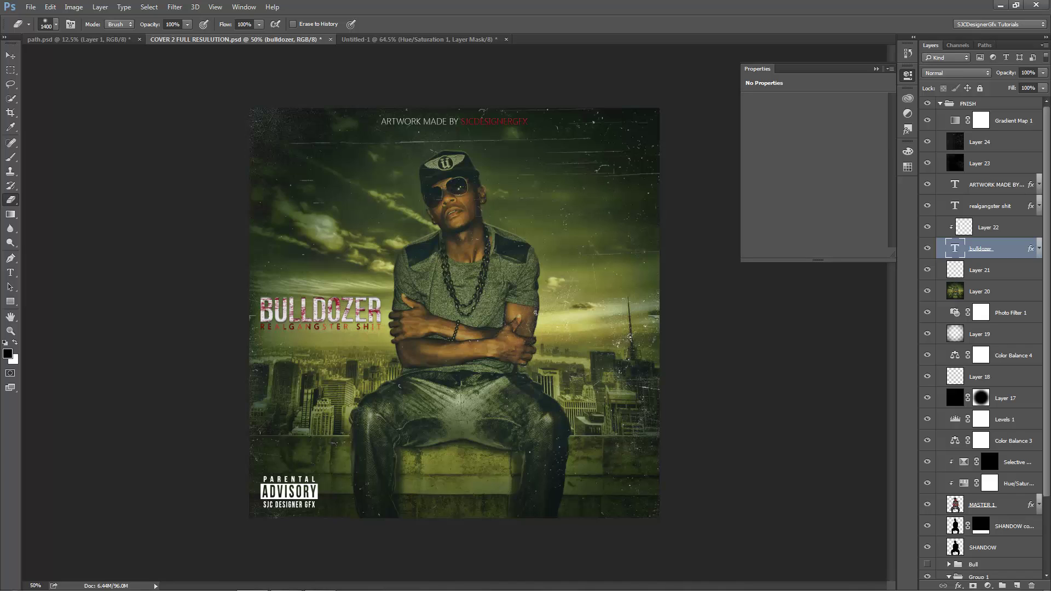
Inspect the reference cover's Gradient Map 1 colours without changing them
{"action": "key", "text": "shift+alt+f"}
{"action": "key", "text": "alt+period"}
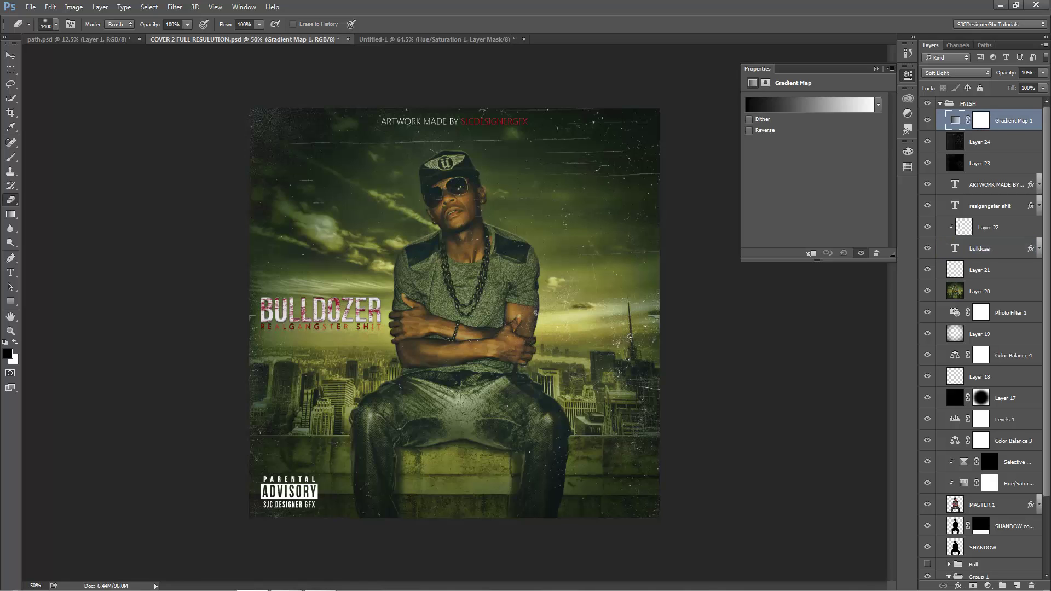
{"action": "left_click", "coordinate": [810, 105]}
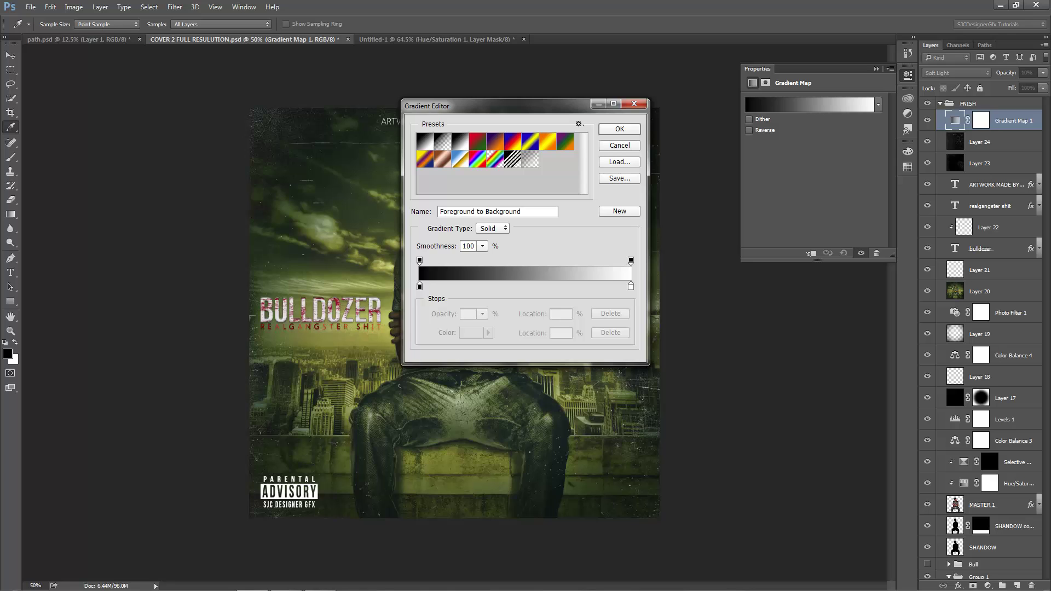
{"action": "key", "text": "Return"}
{"action": "left_click", "coordinate": [437, 39]}
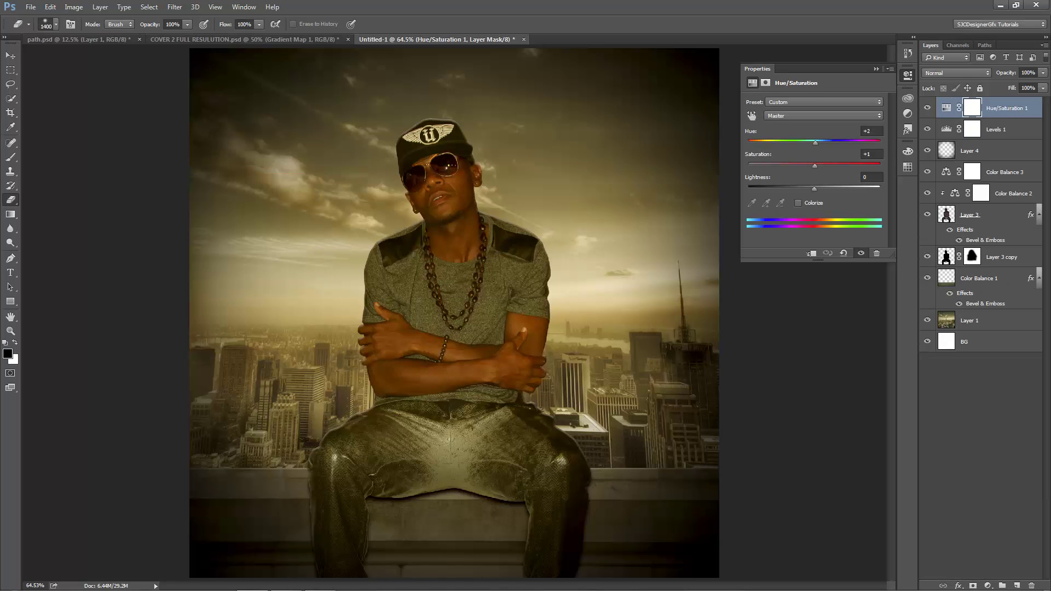
Add a black-to-white Gradient Map to the ledge composite in Soft Light at 29% opacity
{"action": "left_click", "coordinate": [987, 585]}
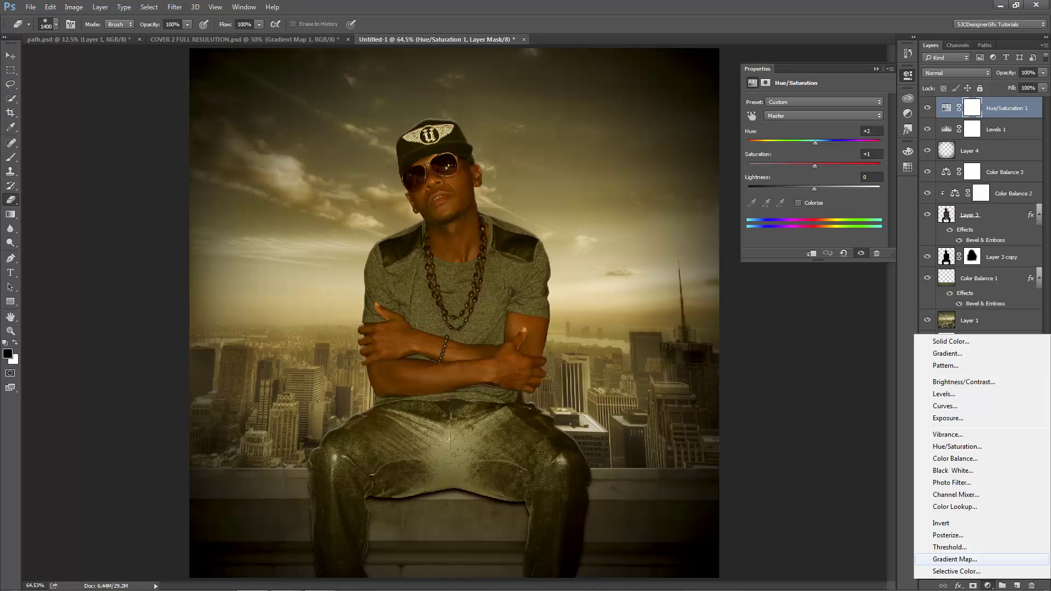
{"action": "left_click", "coordinate": [954, 559]}
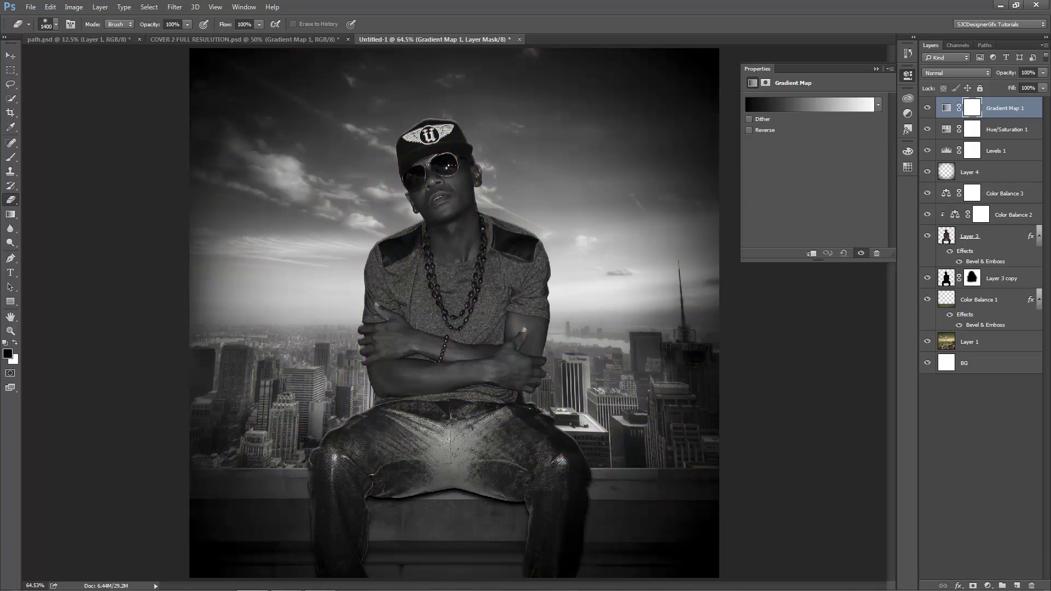
{"action": "left_click", "coordinate": [957, 73]}
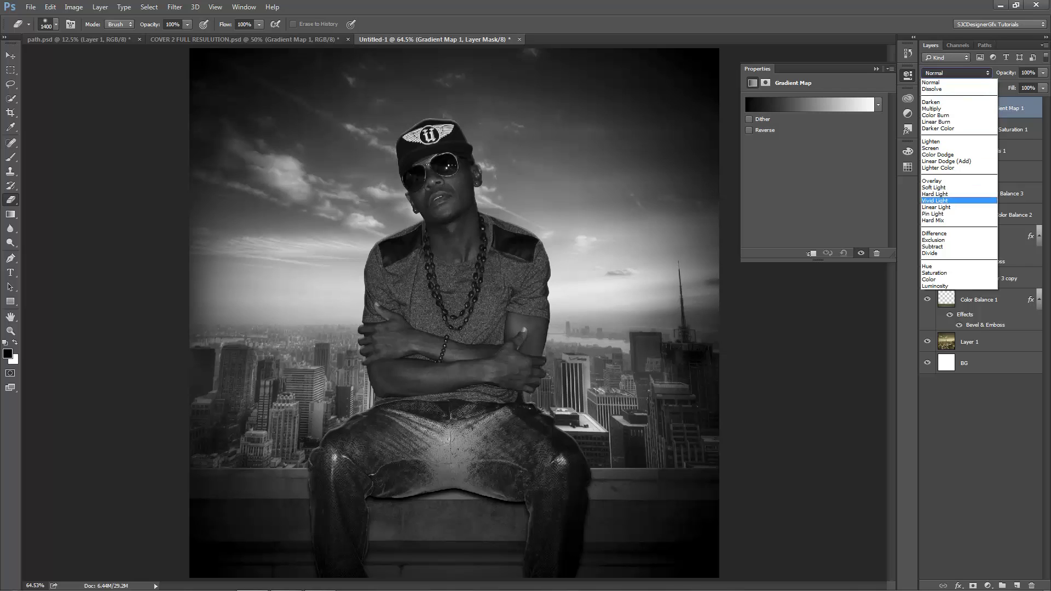
{"action": "left_click", "coordinate": [934, 187]}
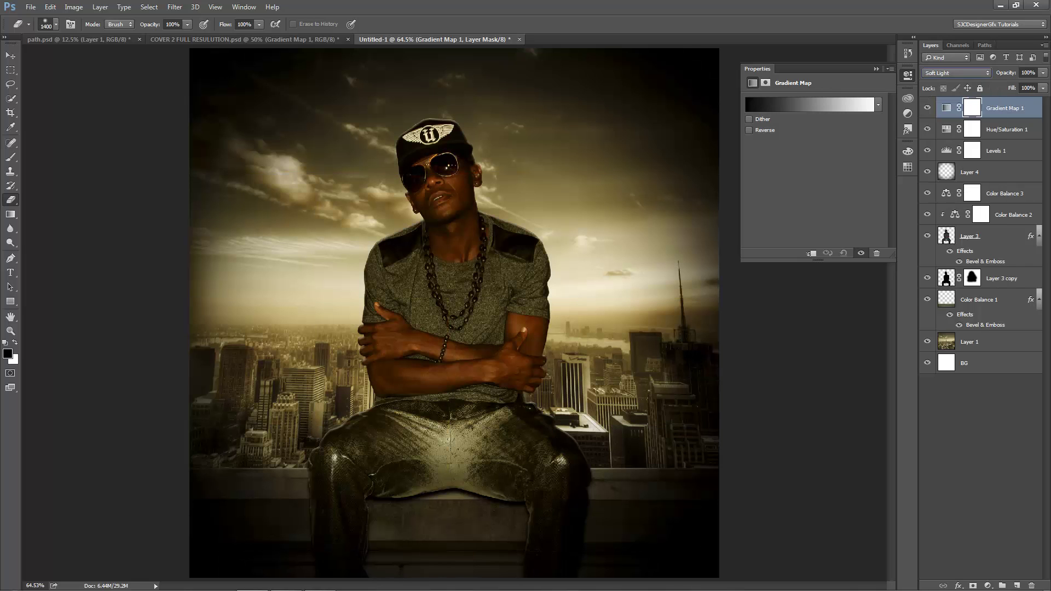
{"action": "left_click_drag", "start_coordinate": [1042, 73], "coordinate": [1007, 85]}
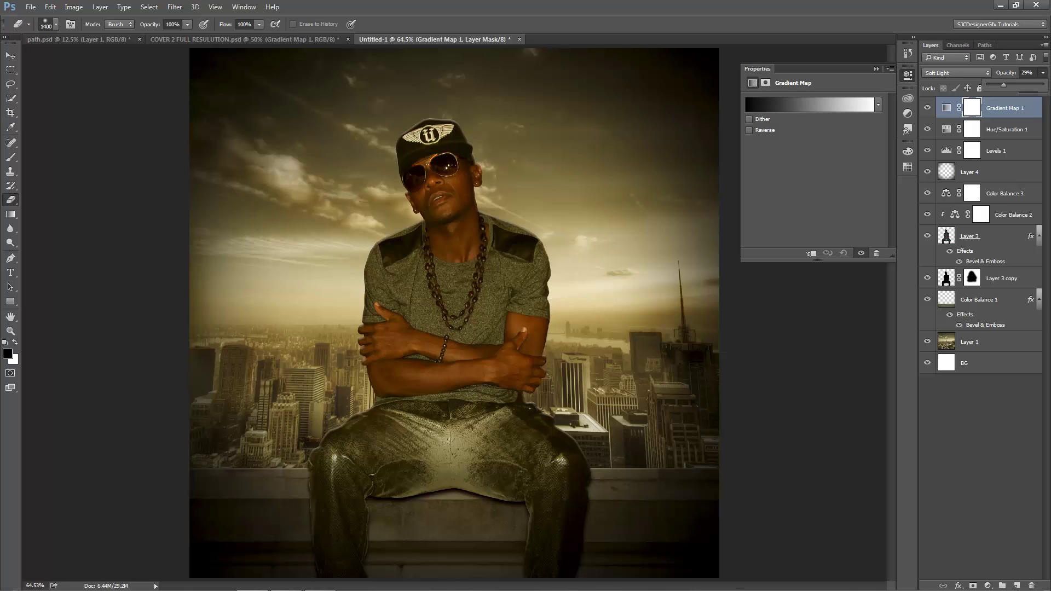
{"action": "left_click", "coordinate": [10, 330]}
{"action": "right_click", "coordinate": [267, 310]}
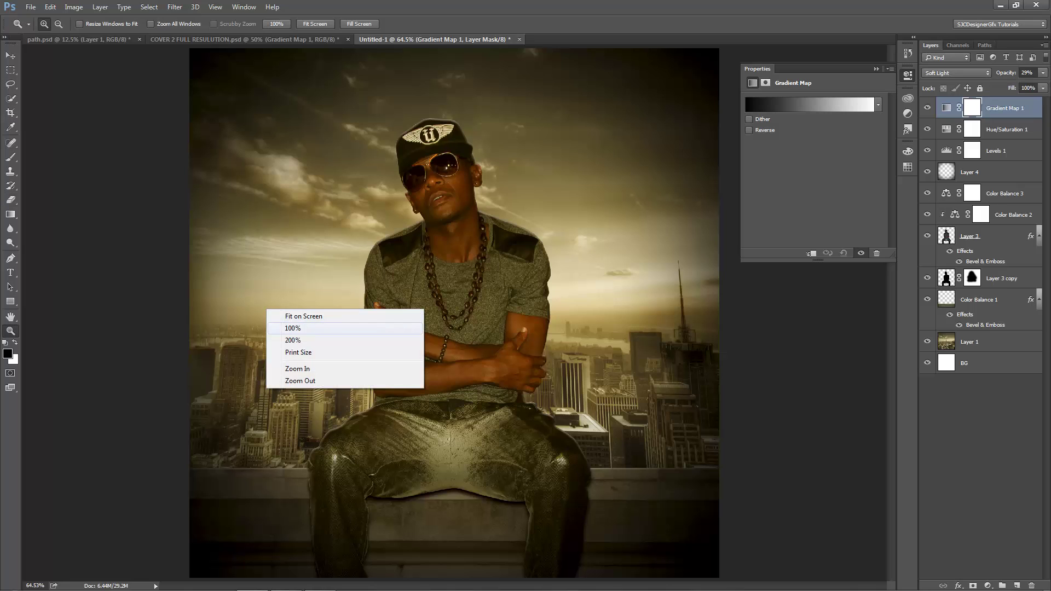
{"action": "left_click", "coordinate": [293, 328]}
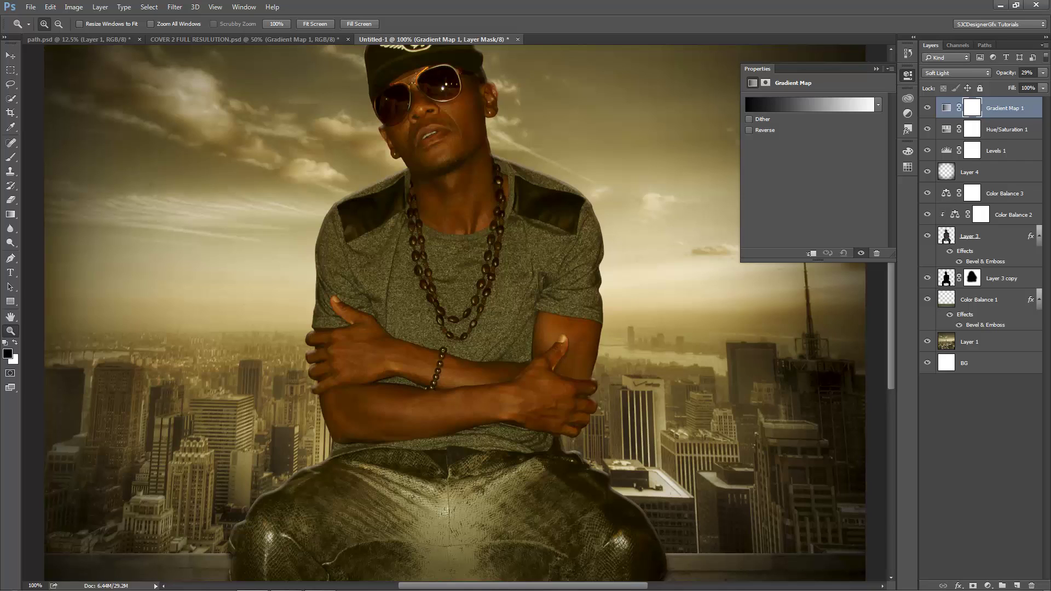
{"action": "right_click", "coordinate": [391, 172]}
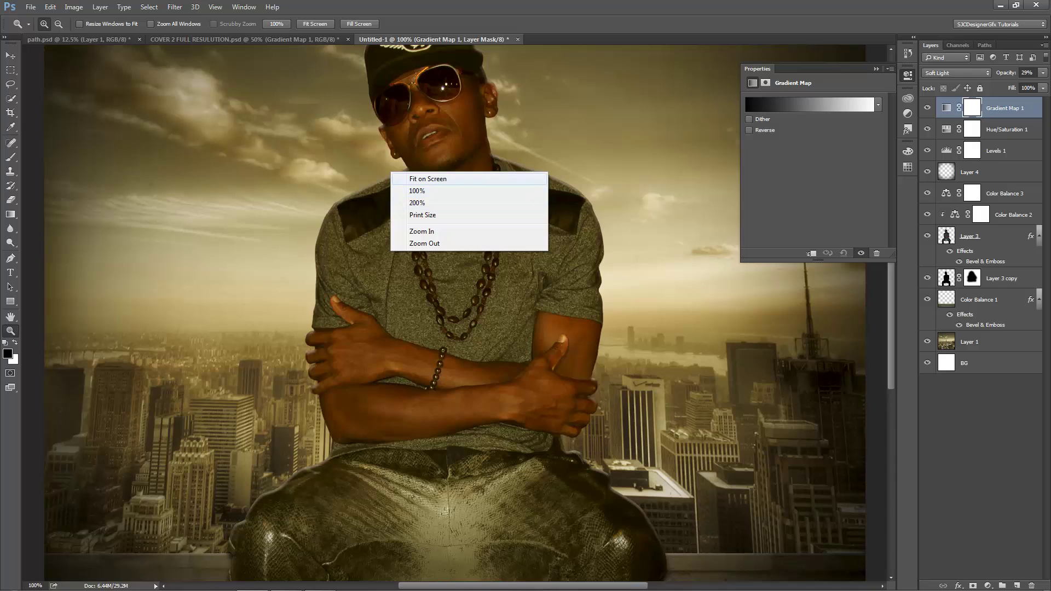
{"action": "left_click", "coordinate": [427, 178]}
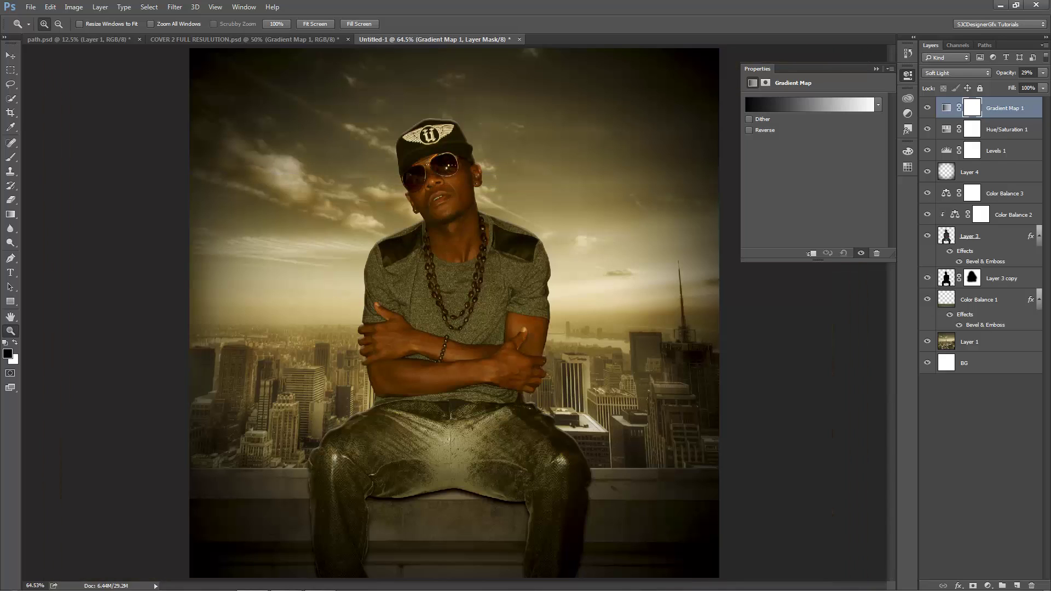
{"action": "key", "text": "ctrl+minus"}
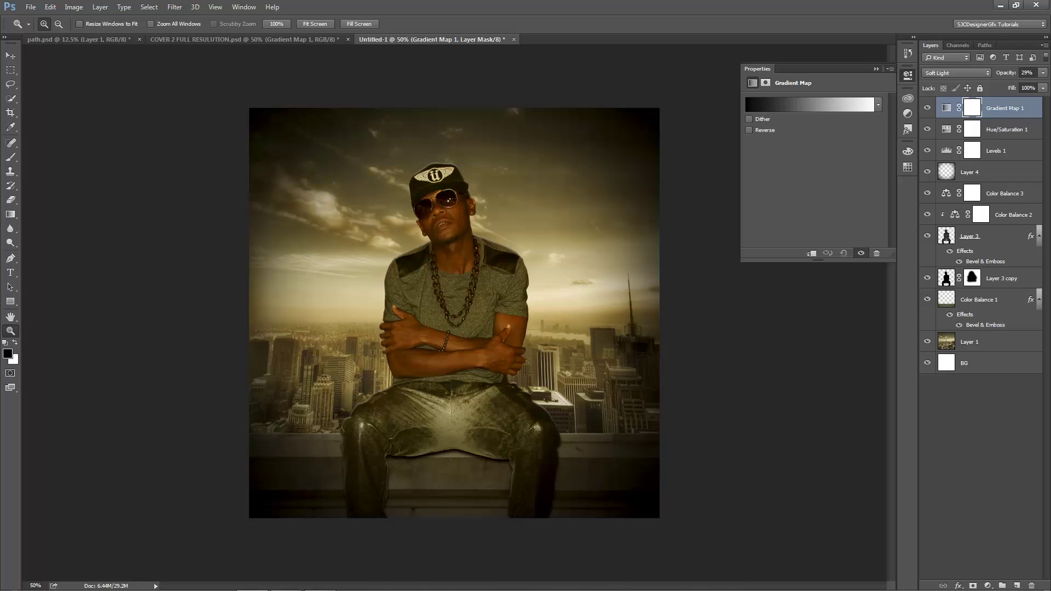
Stamp all visible layers into a new Layer 5 and send it to Topaz Adjust 5
{"action": "left_click", "coordinate": [946, 108]}
{"action": "key", "text": "ctrl+shift+alt+e"}
{"action": "left_click", "coordinate": [175, 7]}
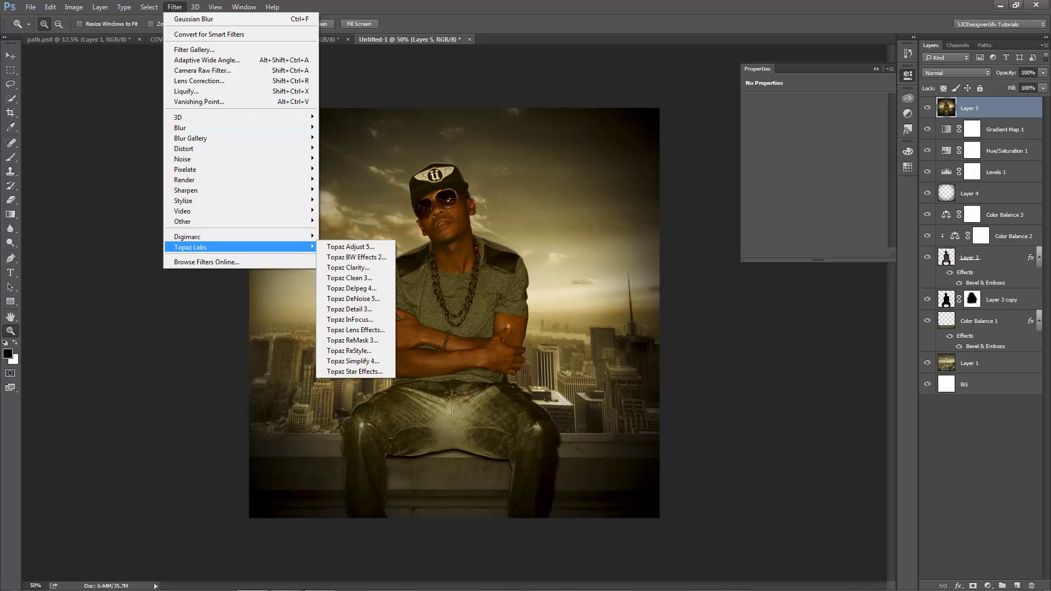
{"action": "left_click", "coordinate": [350, 247]}
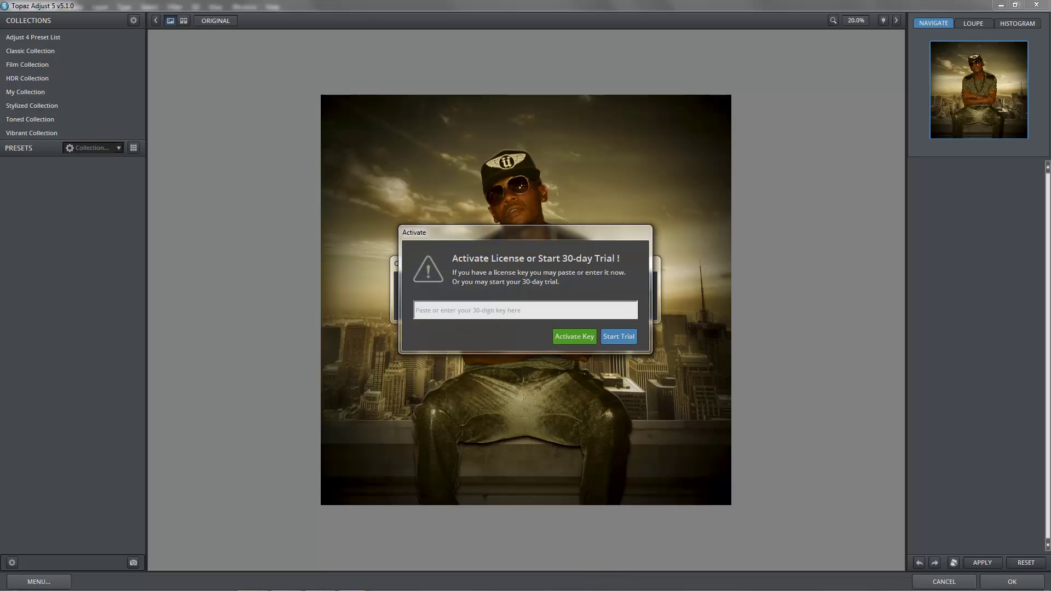
Start the Topaz trial and apply the HDR Collection's Heavy Pop Grunge preset to Layer 5
{"action": "left_click", "coordinate": [618, 336]}
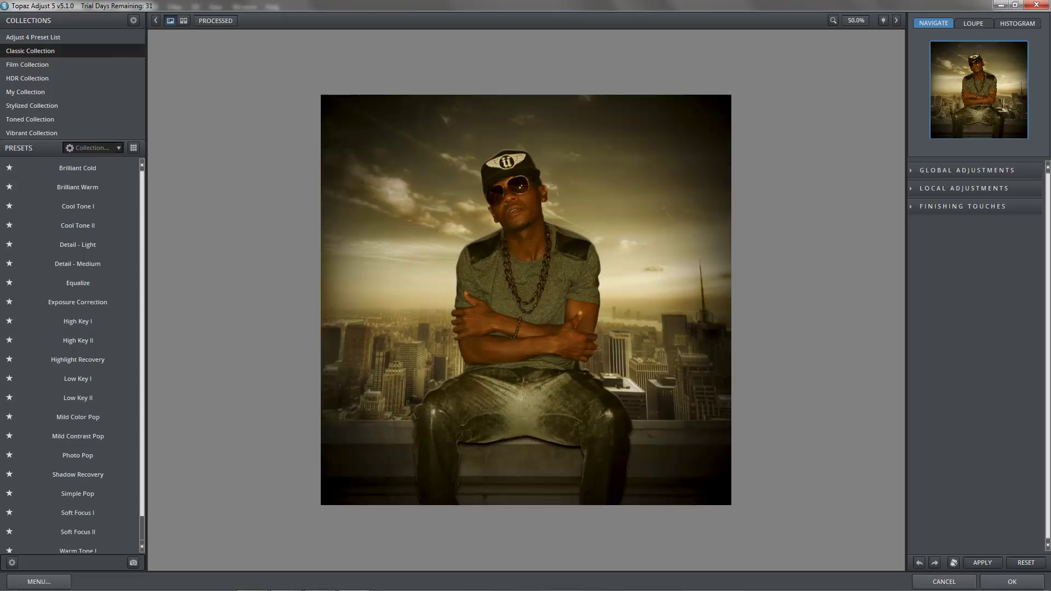
{"action": "left_click", "coordinate": [27, 77]}
{"action": "mouse_move", "coordinate": [78, 168]}
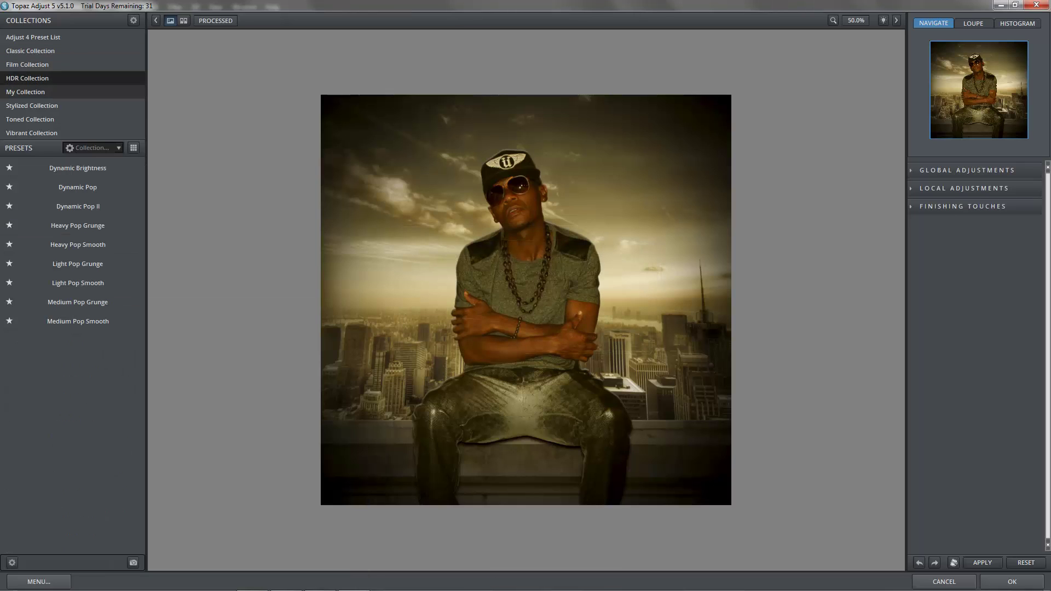
{"action": "left_click", "coordinate": [78, 205]}
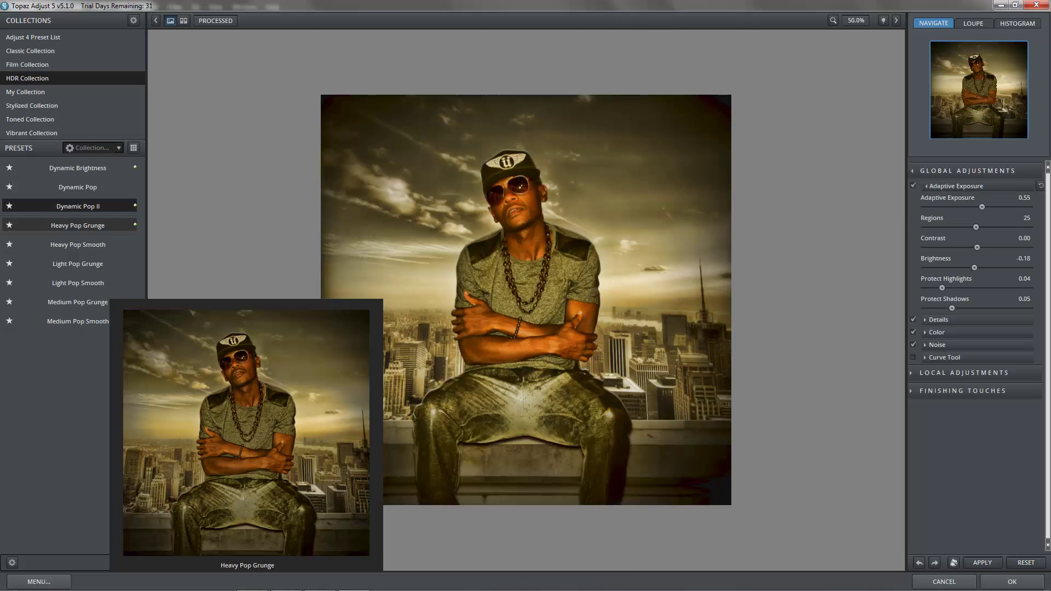
{"action": "left_click", "coordinate": [78, 225]}
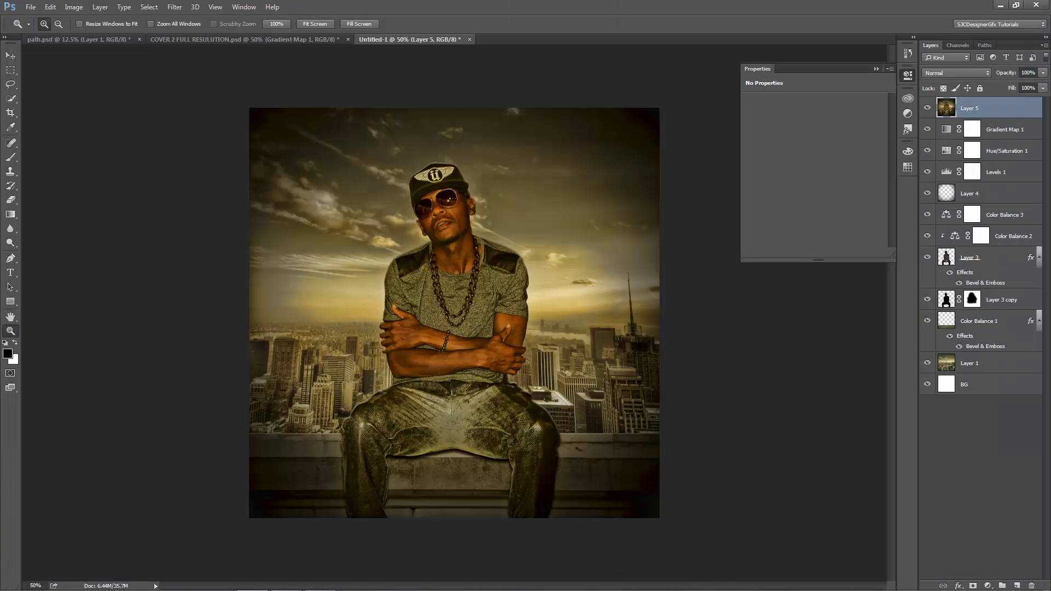
Zoom in and type ARTIST NAME as new text on the cover's left side
{"action": "right_click", "coordinate": [444, 336]}
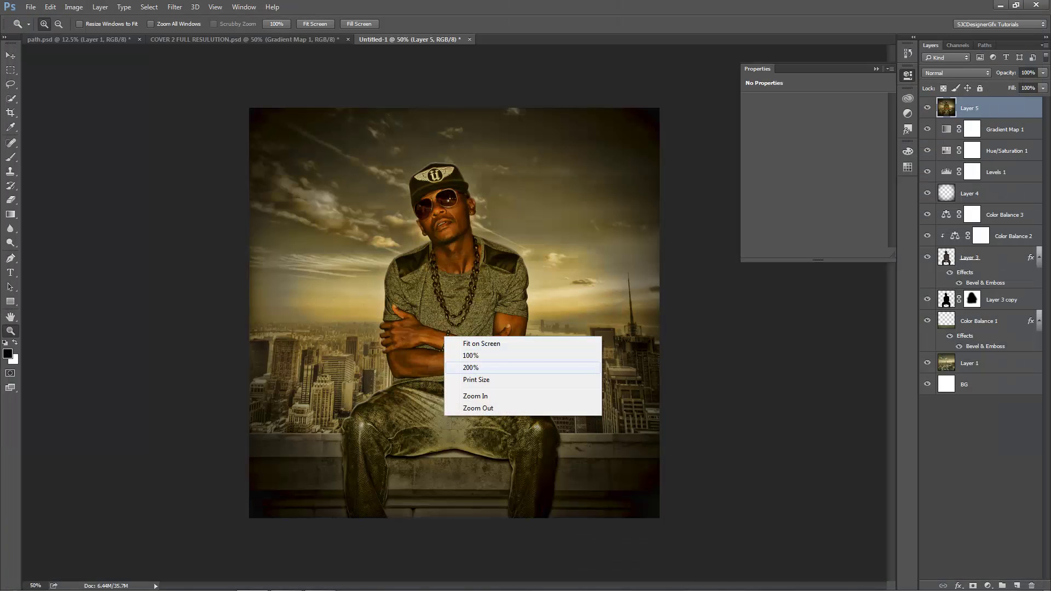
{"action": "left_click", "coordinate": [475, 395]}
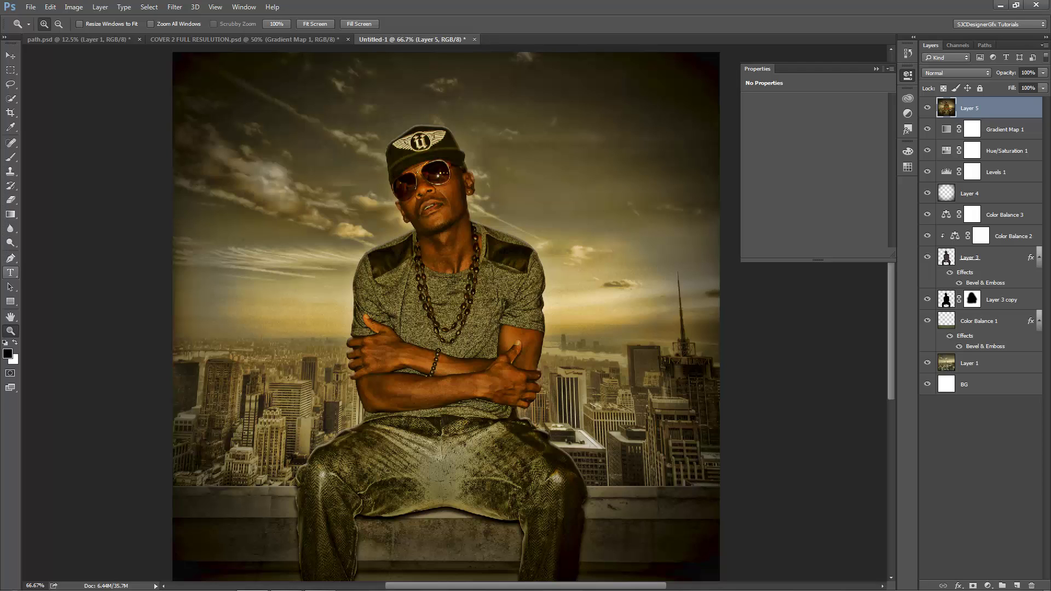
{"action": "left_click", "coordinate": [10, 272]}
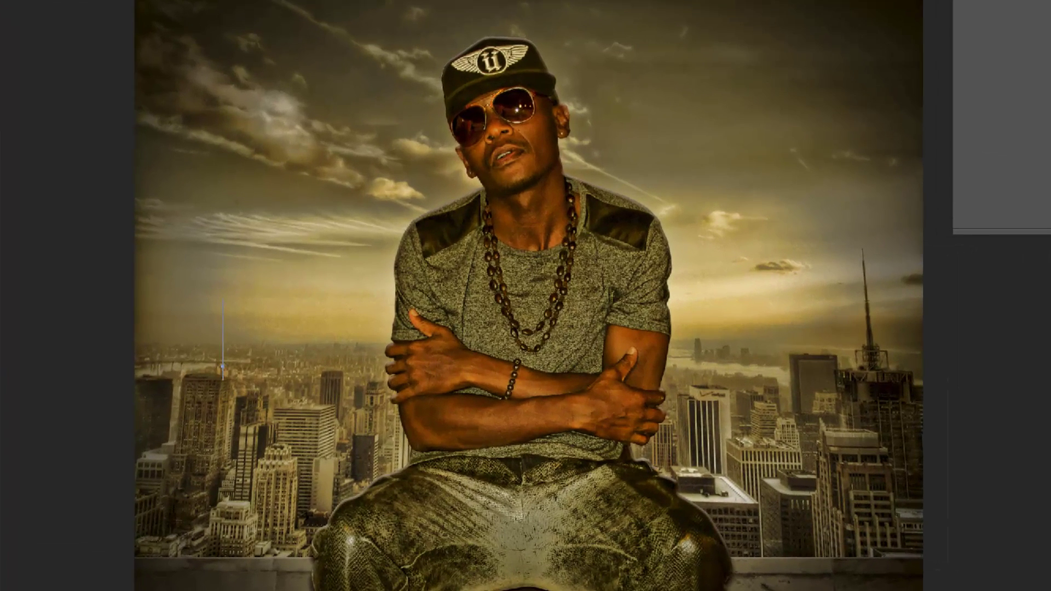
{"action": "type", "text": "ART"}
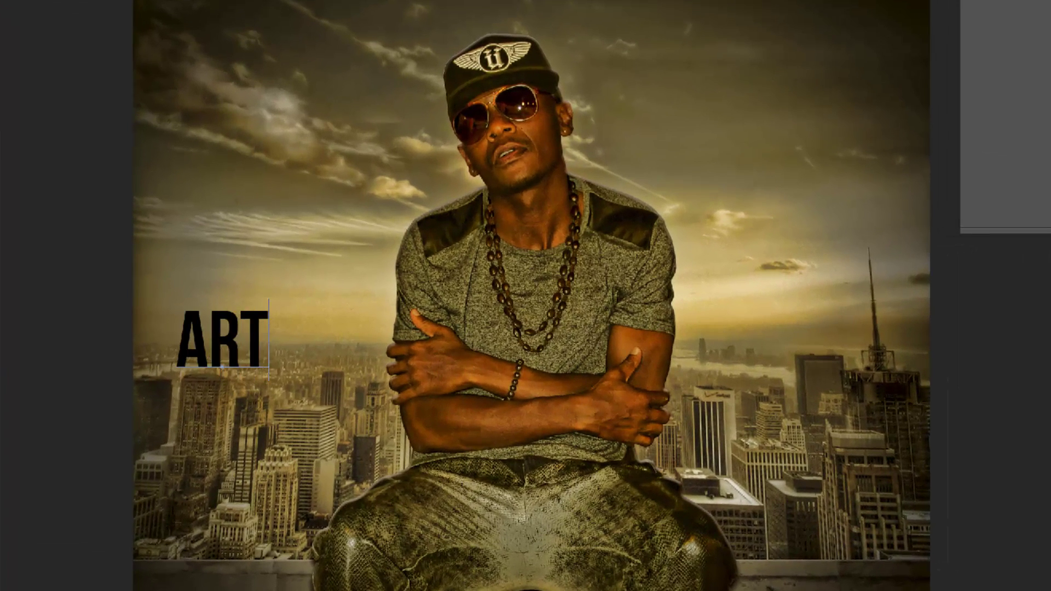
{"action": "type", "text": "IST"}
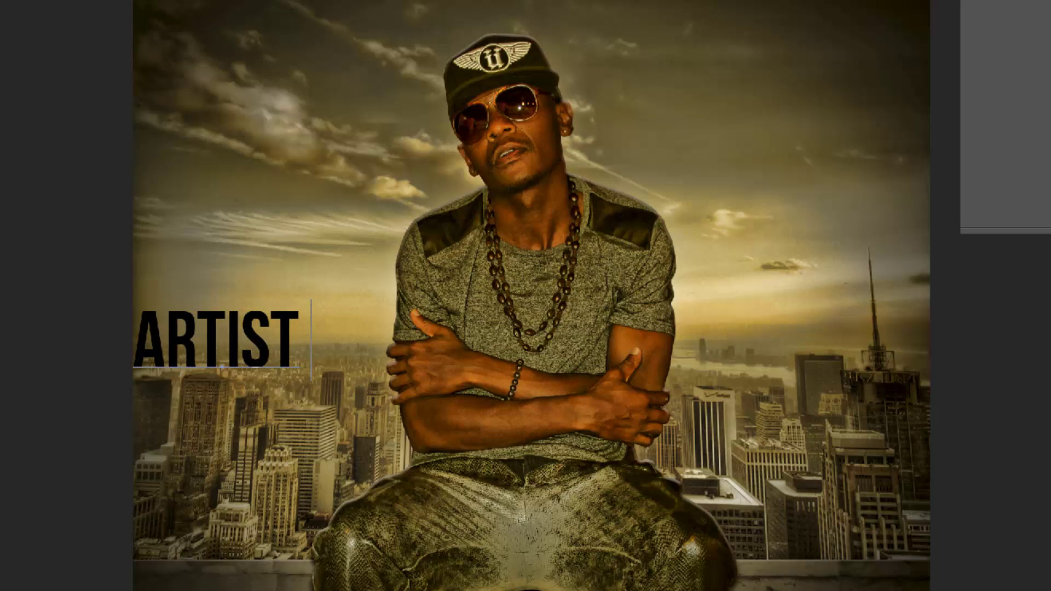
{"action": "type", "text": " NAME"}
Scale the ARTIST NAME text down to about 113.65 pt and nudge it to the left edge
{"action": "mouse_move", "coordinate": [257, 339]}
{"action": "left_mouse_down"}
{"action": "mouse_move", "coordinate": [324, 341]}
{"action": "mouse_move", "coordinate": [395, 313]}
{"action": "left_mouse_up"}
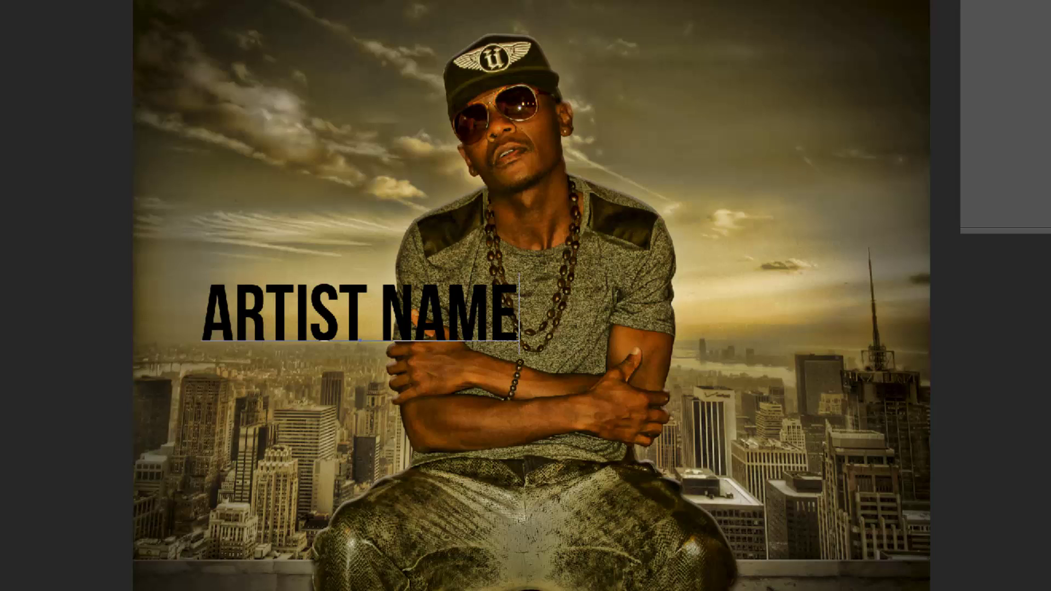
{"action": "key", "text": "ctrl+Return"}
{"action": "key", "text": "alt+e"}
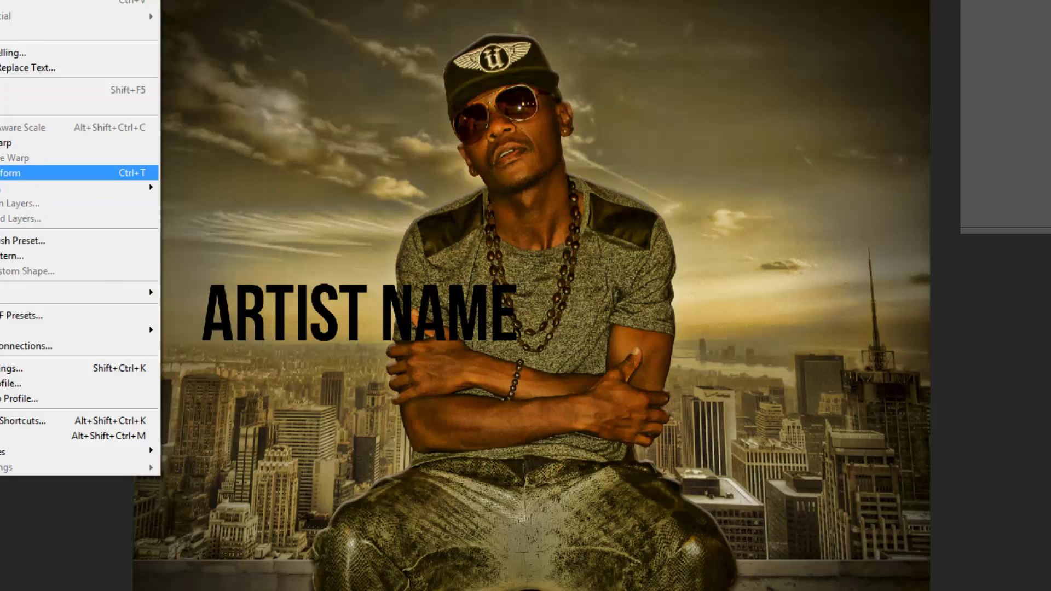
{"action": "key", "text": "Return"}
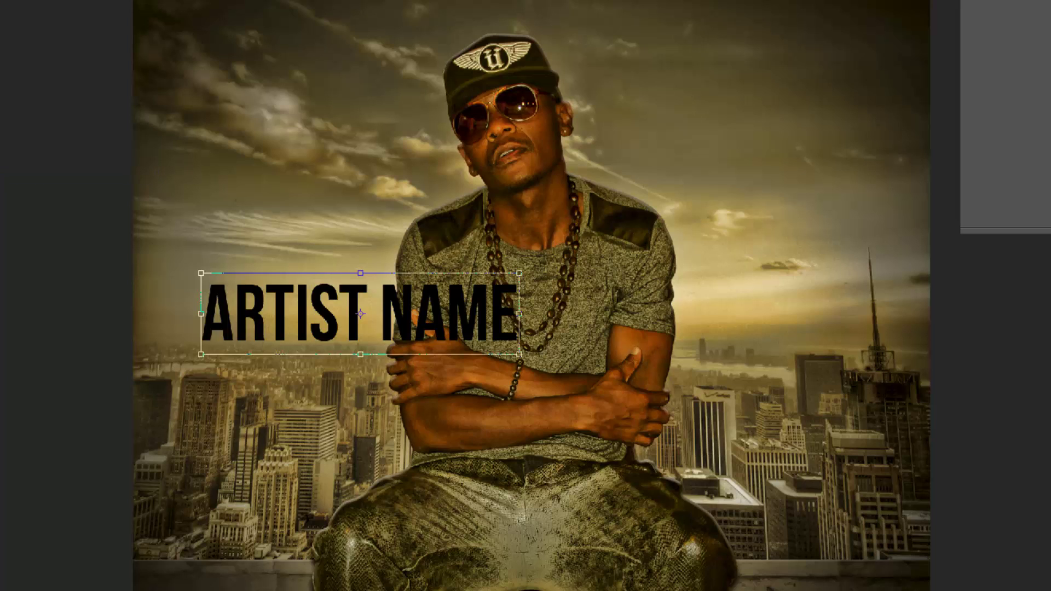
{"action": "left_click_drag", "start_coordinate": [518, 273], "coordinate": [442, 292]}
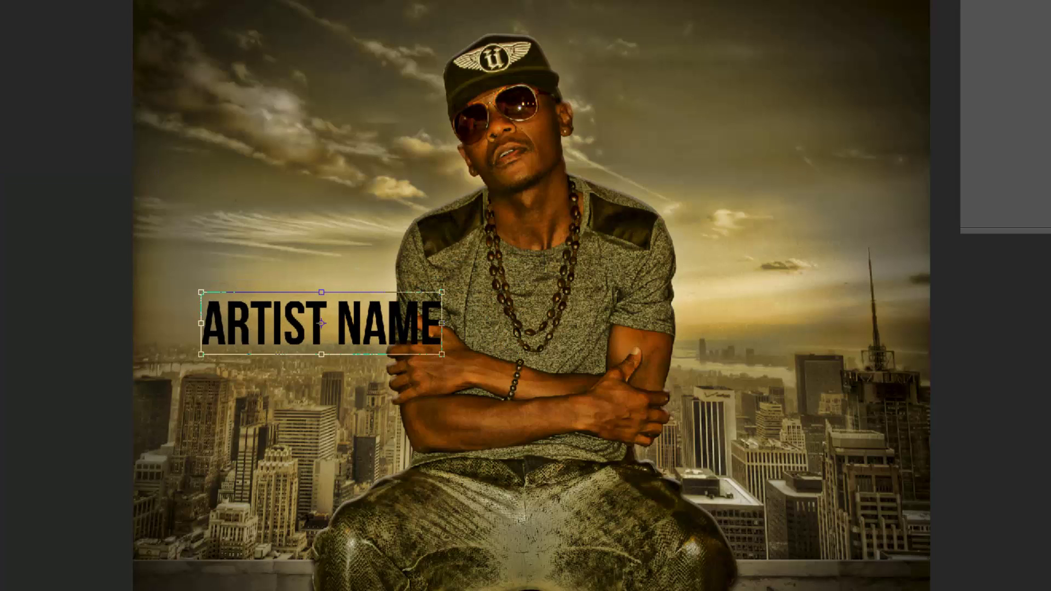
{"action": "left_click_drag", "start_coordinate": [321, 323], "coordinate": [264, 324]}
{"action": "key", "text": "shift+Left"}
{"action": "key", "text": "shift+Left"}
{"action": "key", "text": "shift+Left"}
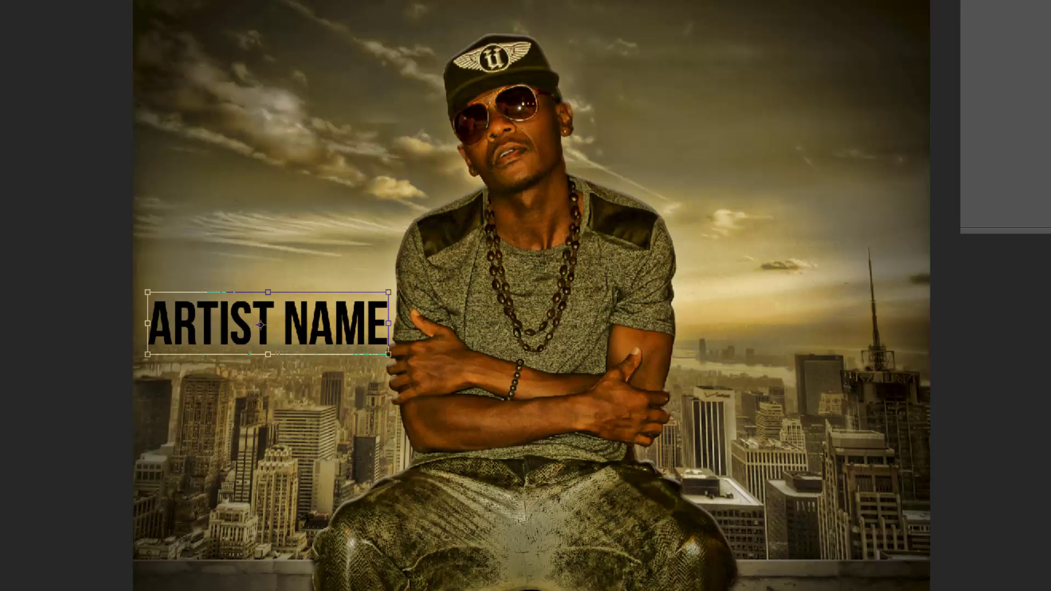
{"action": "key", "text": "Return"}
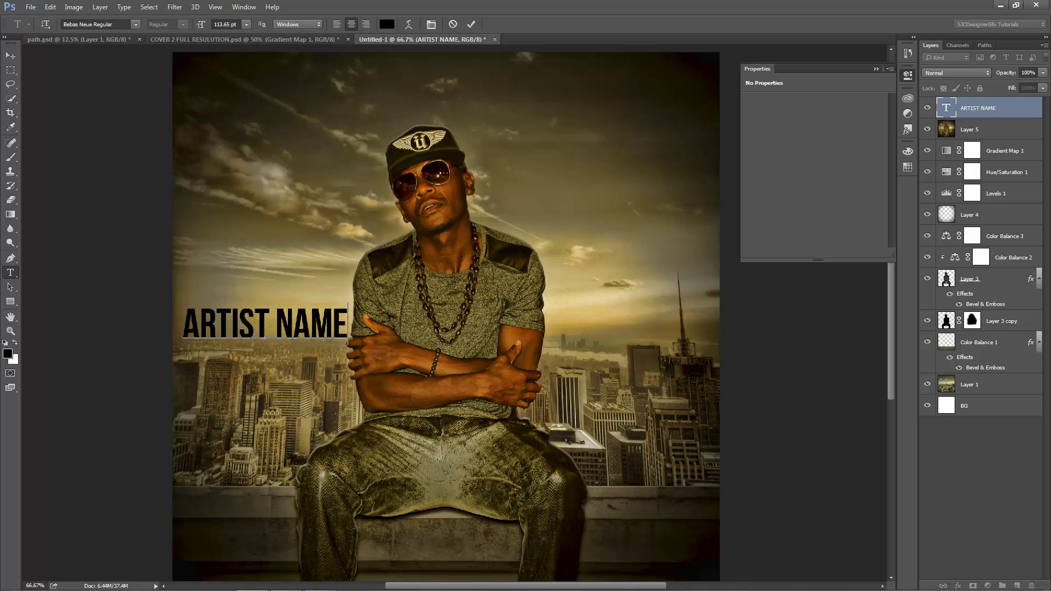
Colour the ARTIST NAME text white (ffffff)
{"action": "left_click_drag", "start_coordinate": [348, 323], "coordinate": [182, 328]}
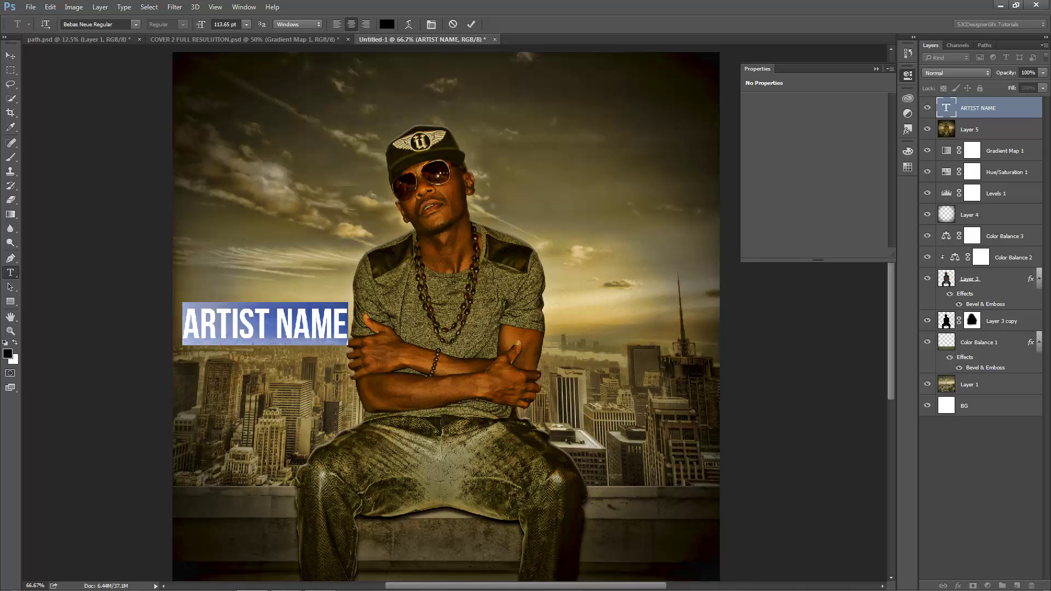
{"action": "left_click", "coordinate": [386, 24]}
{"action": "type", "text": "ffffff"}
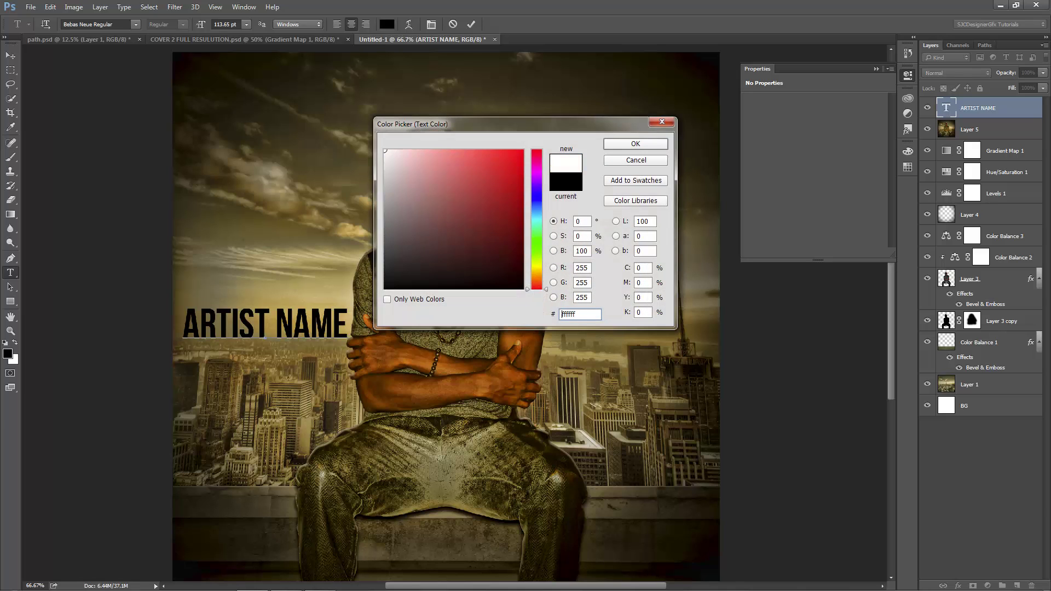
{"action": "key", "text": "Return"}
{"action": "key", "text": "ctrl+Return"}
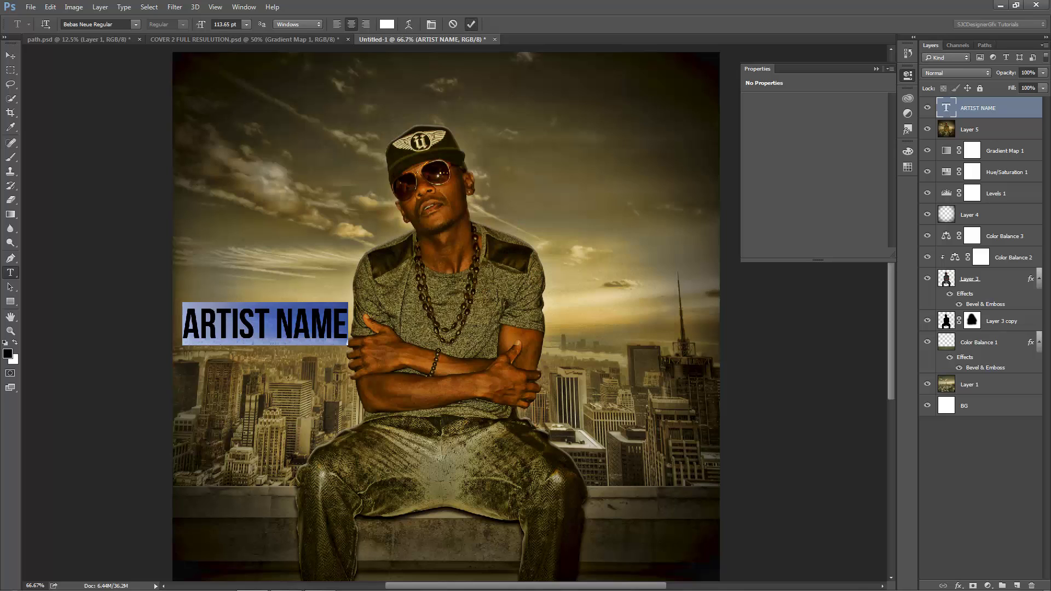
{"action": "double_click", "coordinate": [1012, 108]}
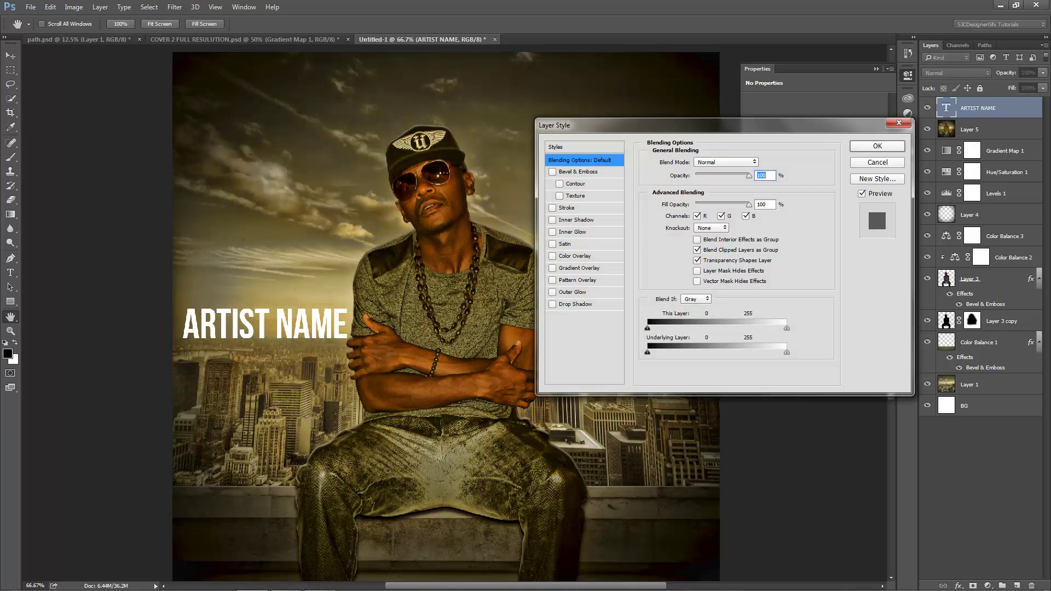
Give ARTIST NAME Bevel & Emboss (depth 246%), a drop shadow and an inner shadow (29%, -153°)
{"action": "left_click", "coordinate": [577, 172]}
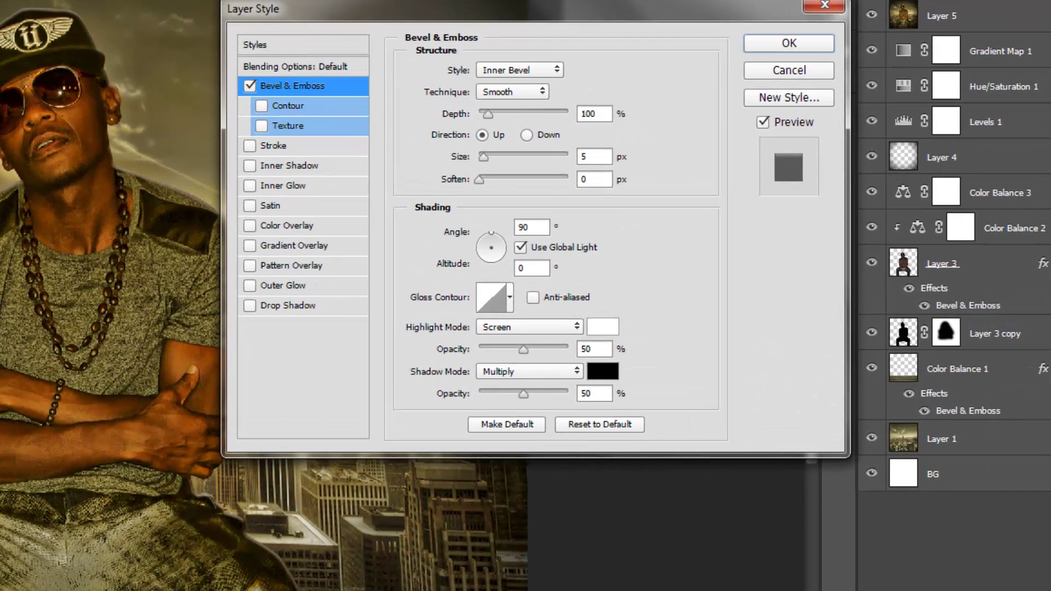
{"action": "left_click_drag", "start_coordinate": [487, 114], "coordinate": [500, 114]}
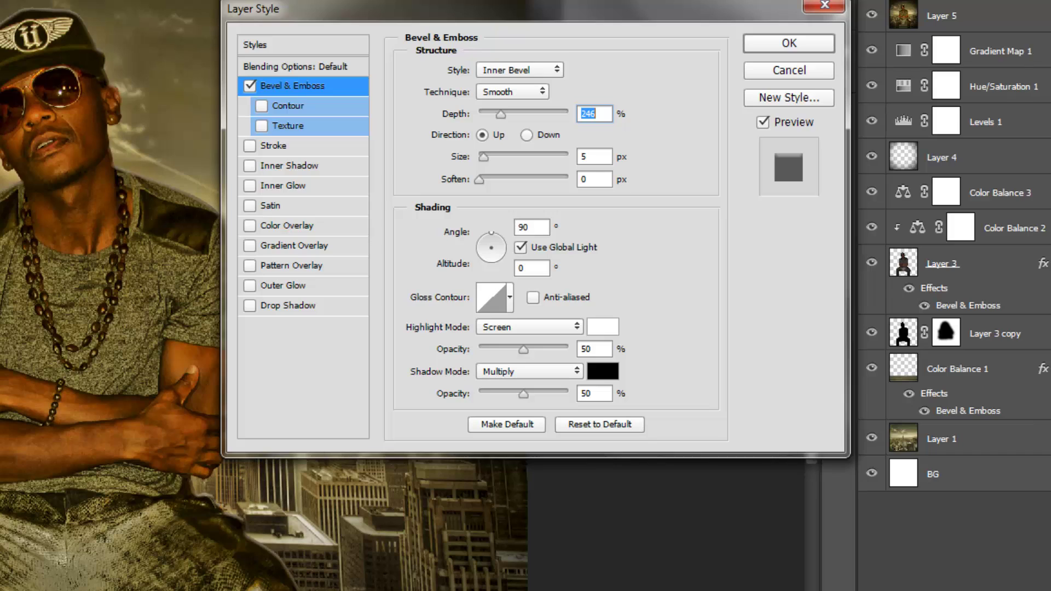
{"action": "left_click", "coordinate": [250, 306]}
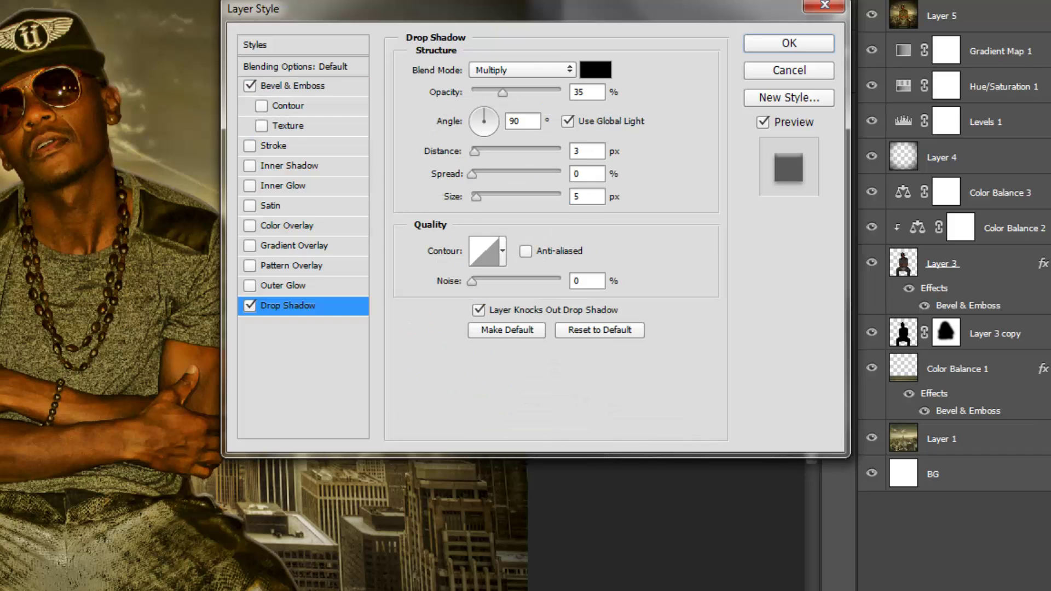
{"action": "left_click", "coordinate": [249, 165]}
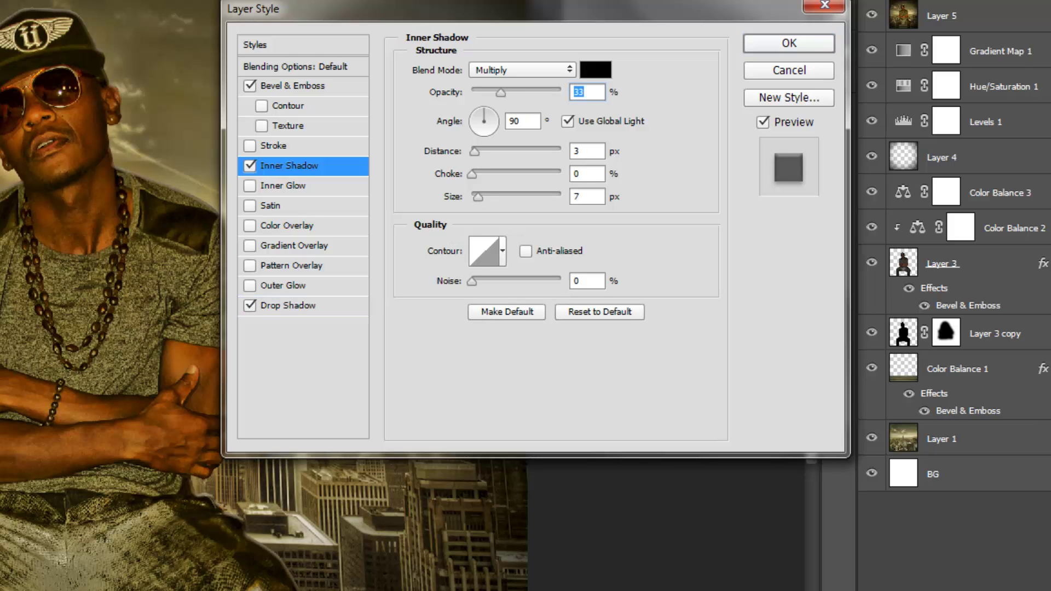
{"action": "left_click_drag", "start_coordinate": [516, 92], "coordinate": [496, 92]}
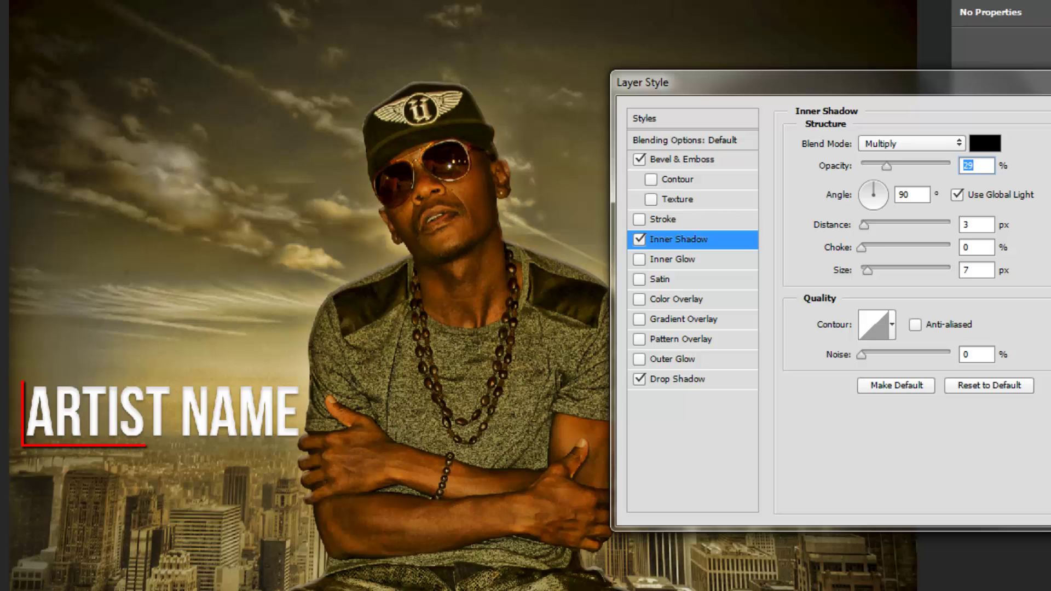
{"action": "left_click", "coordinate": [863, 201]}
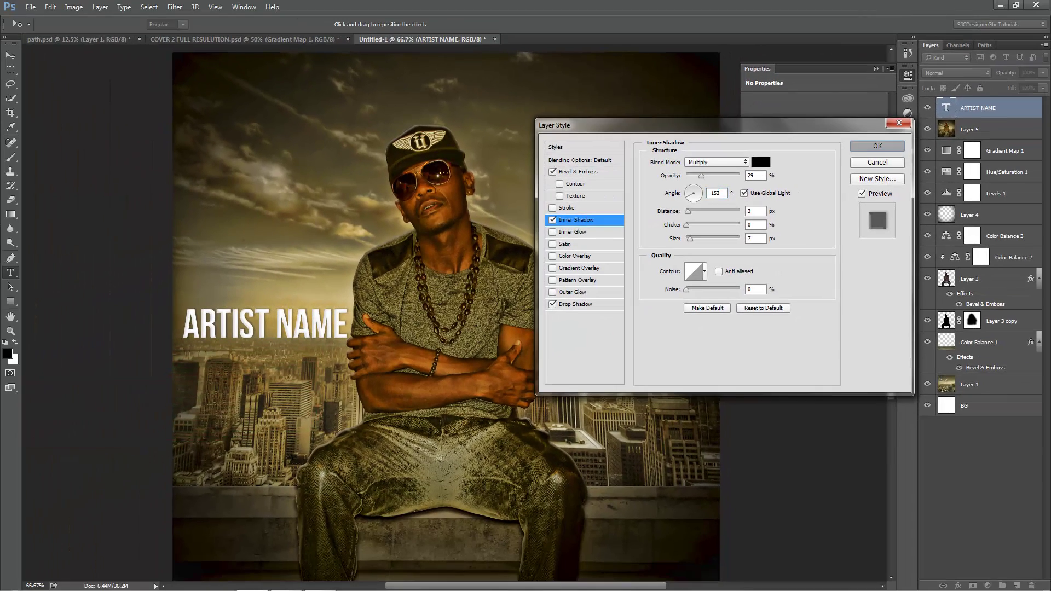
{"action": "key", "text": "Return"}
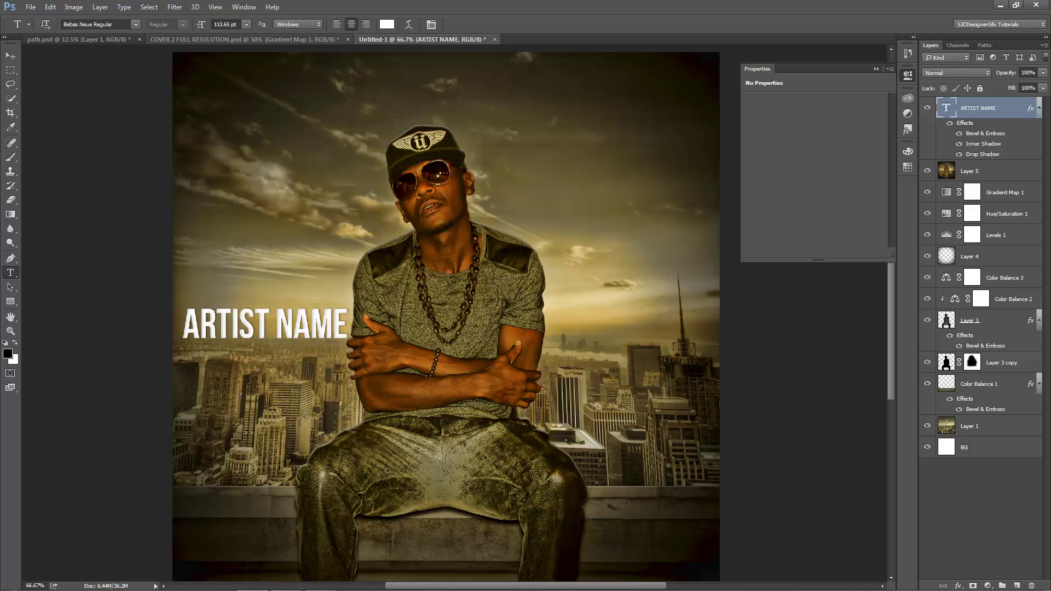
{"action": "left_click", "coordinate": [245, 39]}
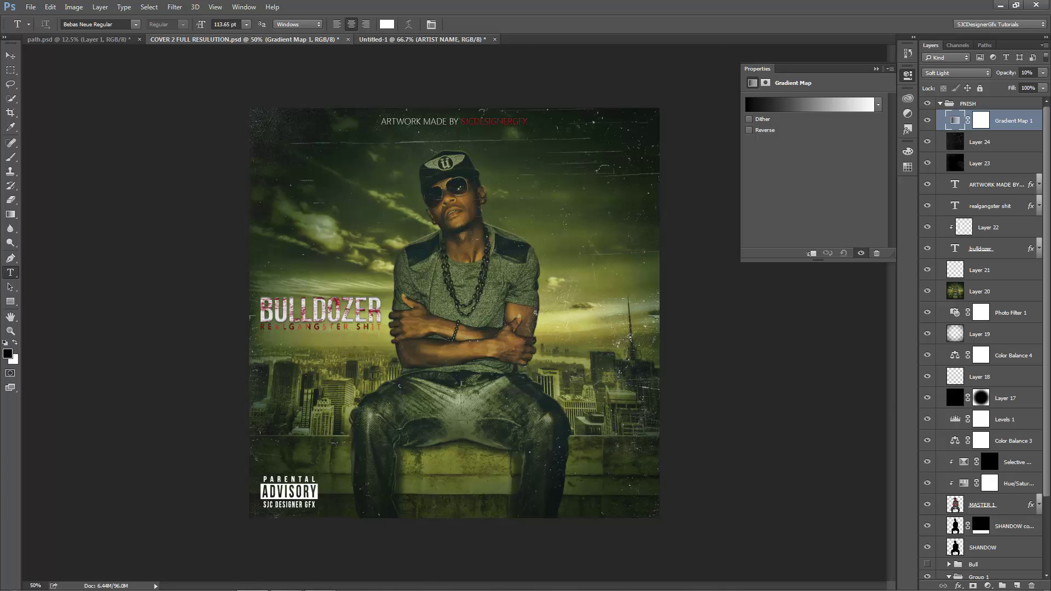
Place the APEC advisory image from ADVISORY PARENTAL as a linked file in the bottom-left corner
{"action": "left_click", "coordinate": [421, 39]}
{"action": "left_click", "coordinate": [30, 7]}
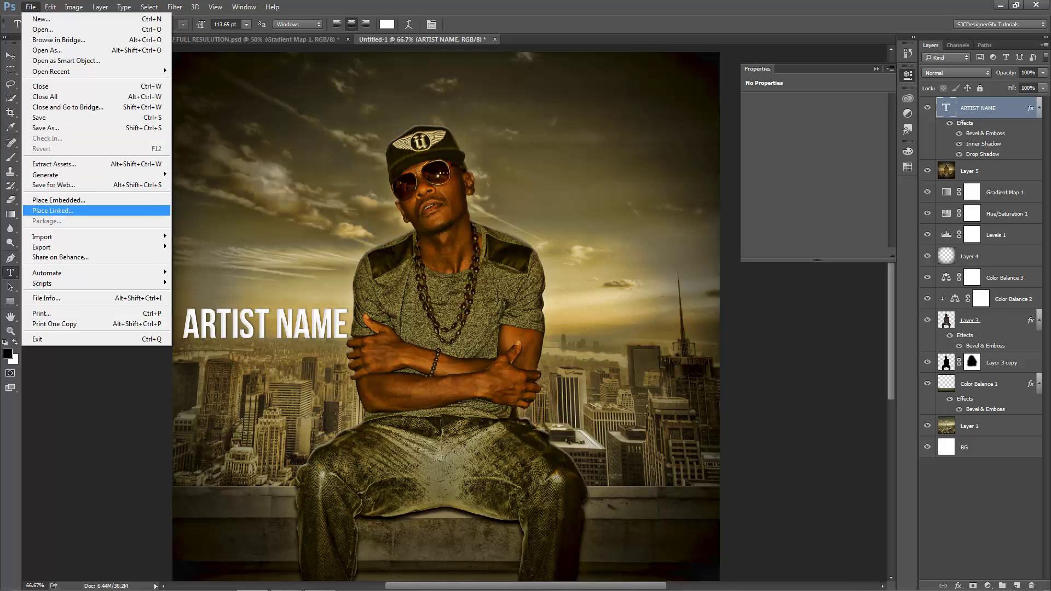
{"action": "left_click", "coordinate": [53, 210]}
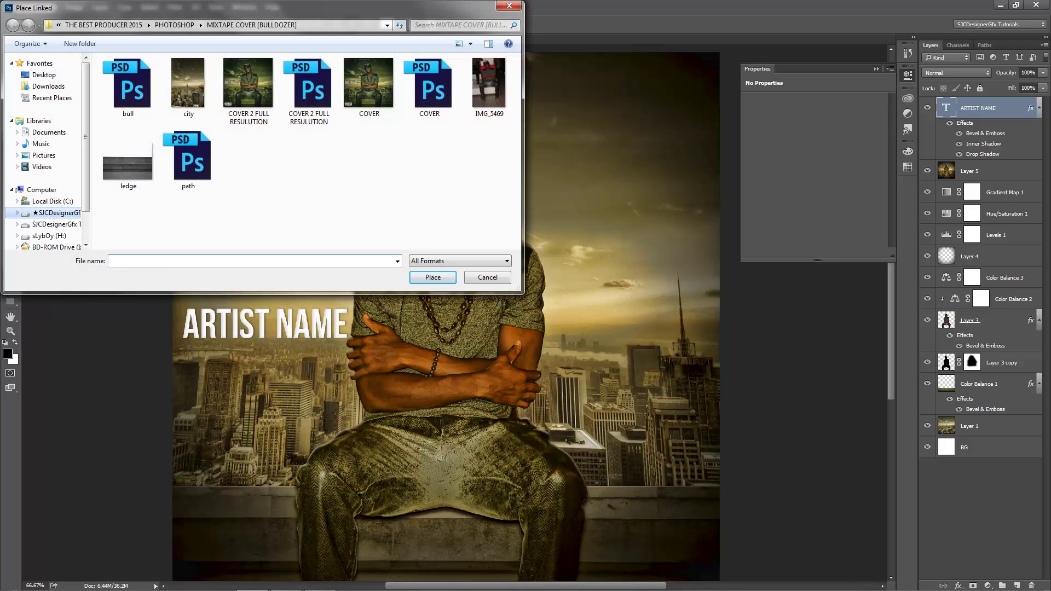
{"action": "key", "text": "BackSpace"}
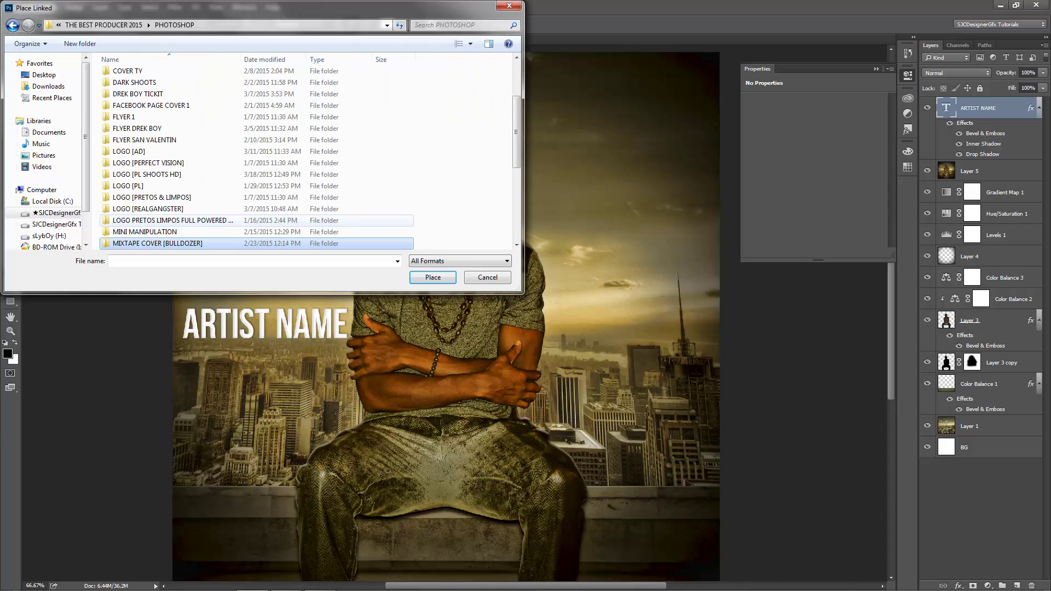
{"action": "scroll", "coordinate": [257, 164], "scroll_direction": "up", "scroll_amount": 3}
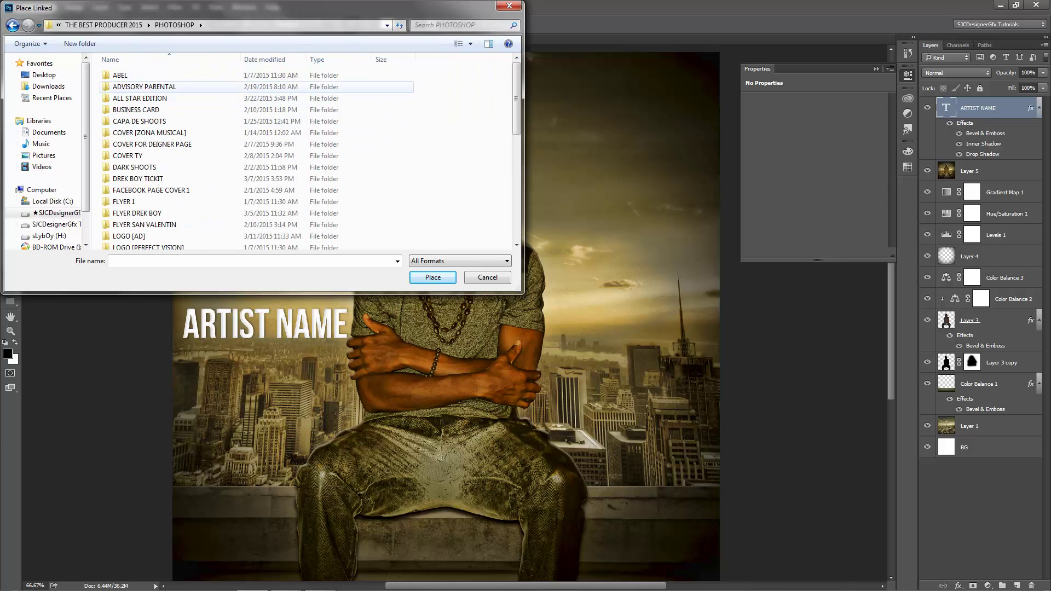
{"action": "double_click", "coordinate": [142, 87]}
{"action": "double_click", "coordinate": [249, 85]}
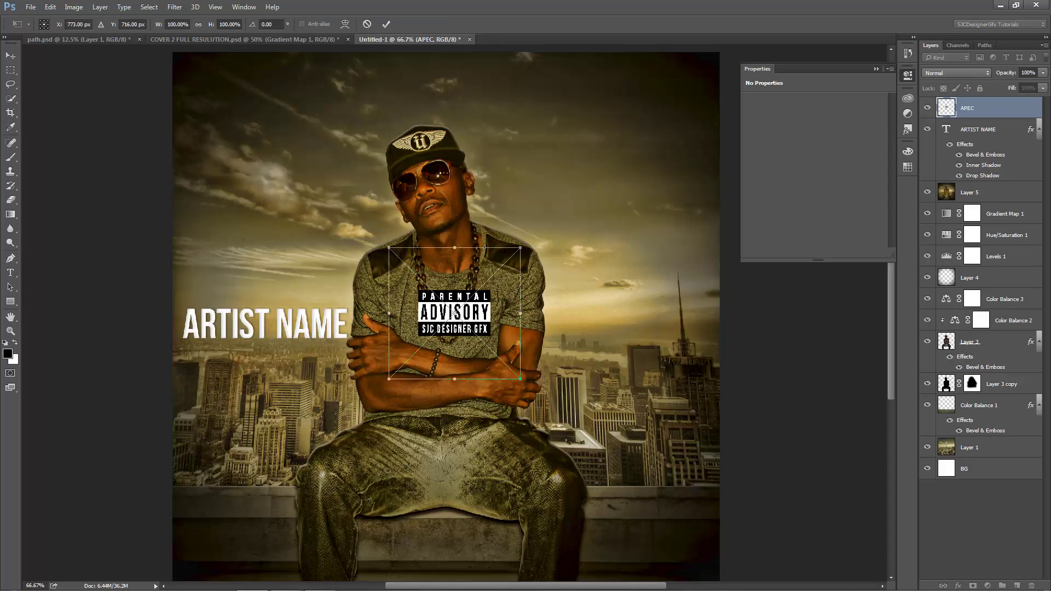
{"action": "mouse_move", "coordinate": [454, 313]}
{"action": "left_mouse_down"}
{"action": "mouse_move", "coordinate": [562, 511]}
{"action": "mouse_move", "coordinate": [238, 556]}
{"action": "mouse_move", "coordinate": [247, 455]}
{"action": "mouse_move", "coordinate": [234, 464]}
{"action": "left_mouse_up"}
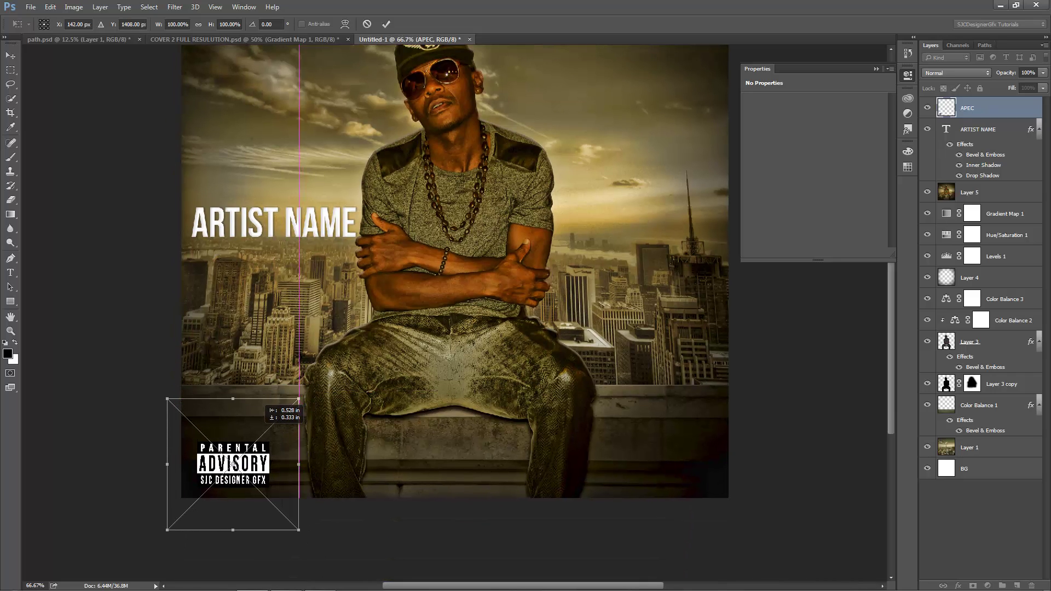
{"action": "key", "text": "Return"}
{"action": "key", "text": "t"}
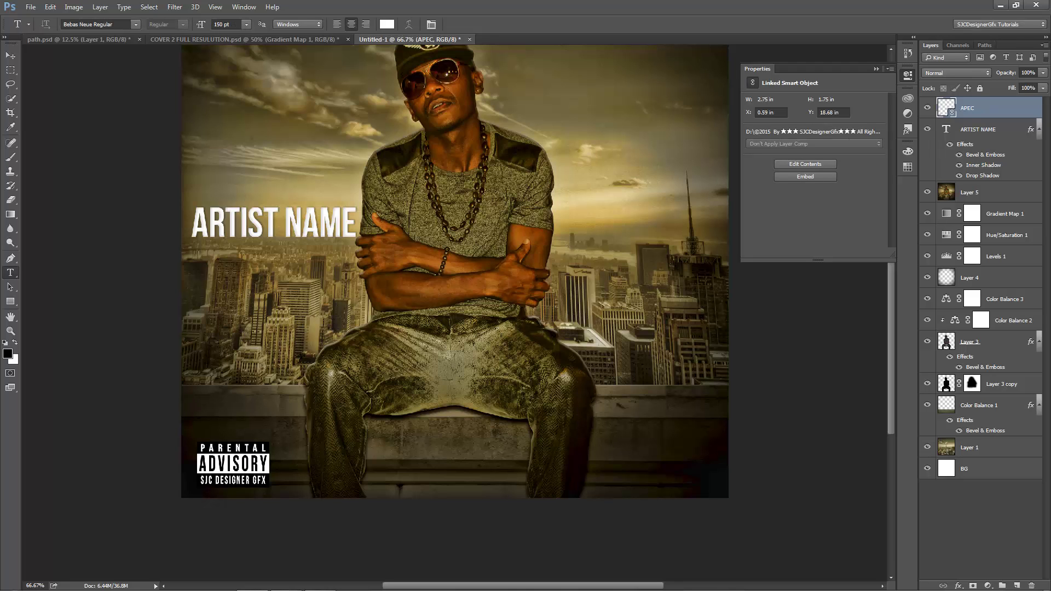
{"action": "key", "text": "z"}
{"action": "right_click", "coordinate": [492, 220]}
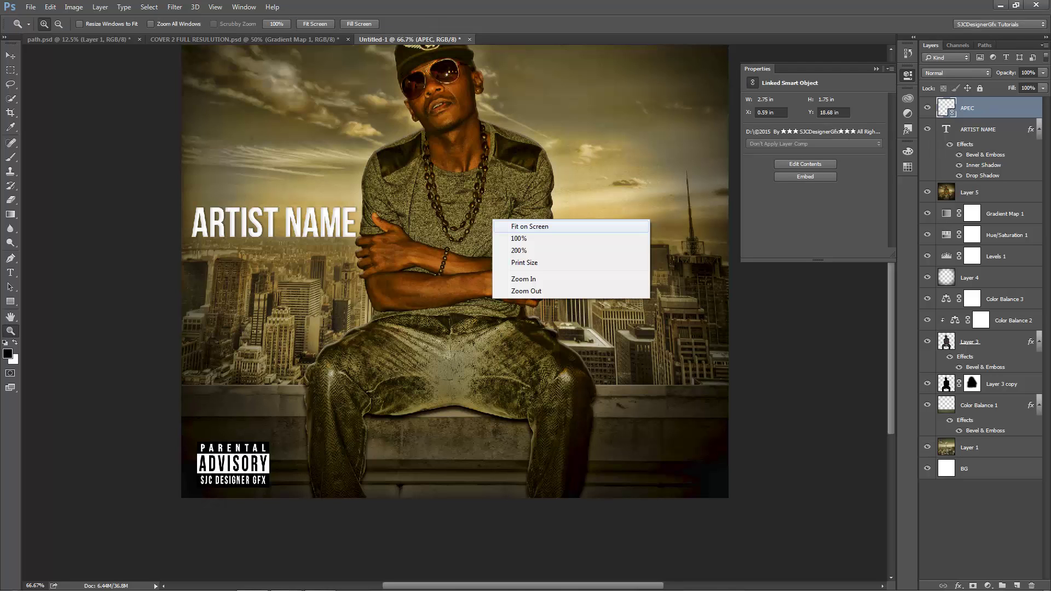
{"action": "left_click", "coordinate": [526, 226]}
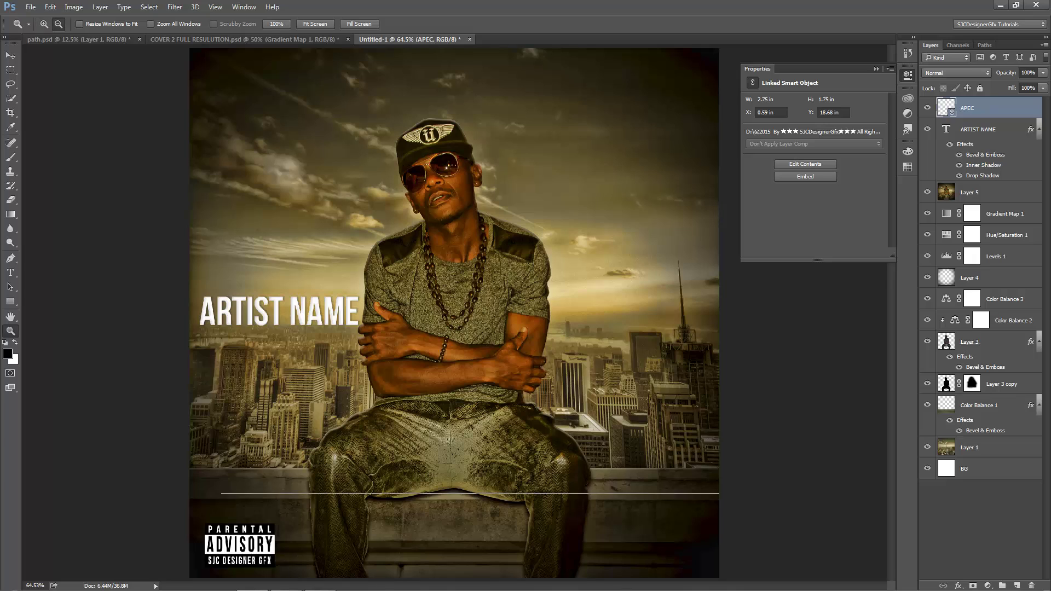
{"action": "key", "text": "ctrl+minus"}
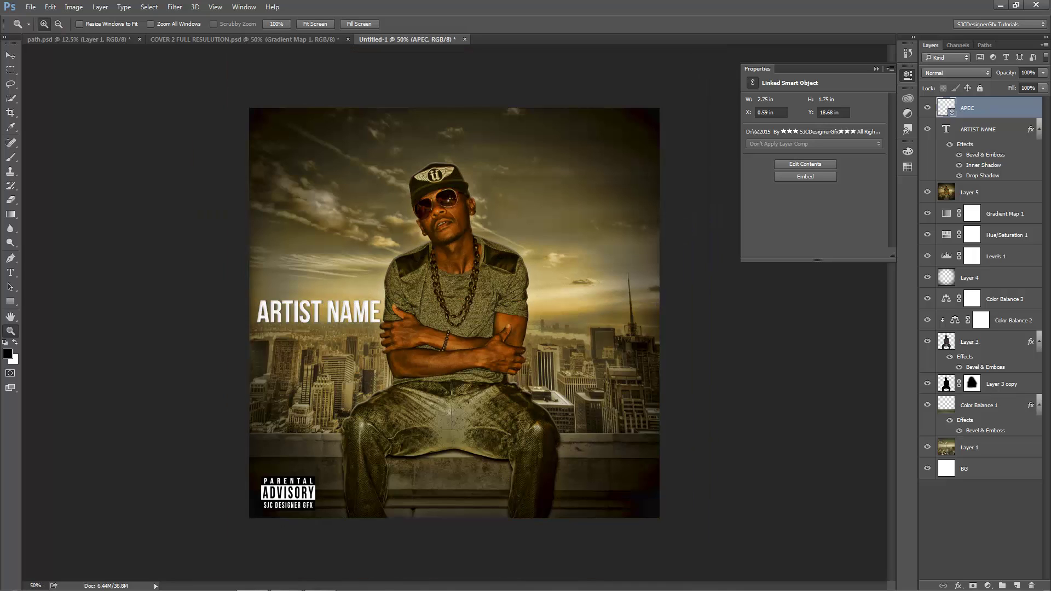
{"action": "key", "text": "t"}
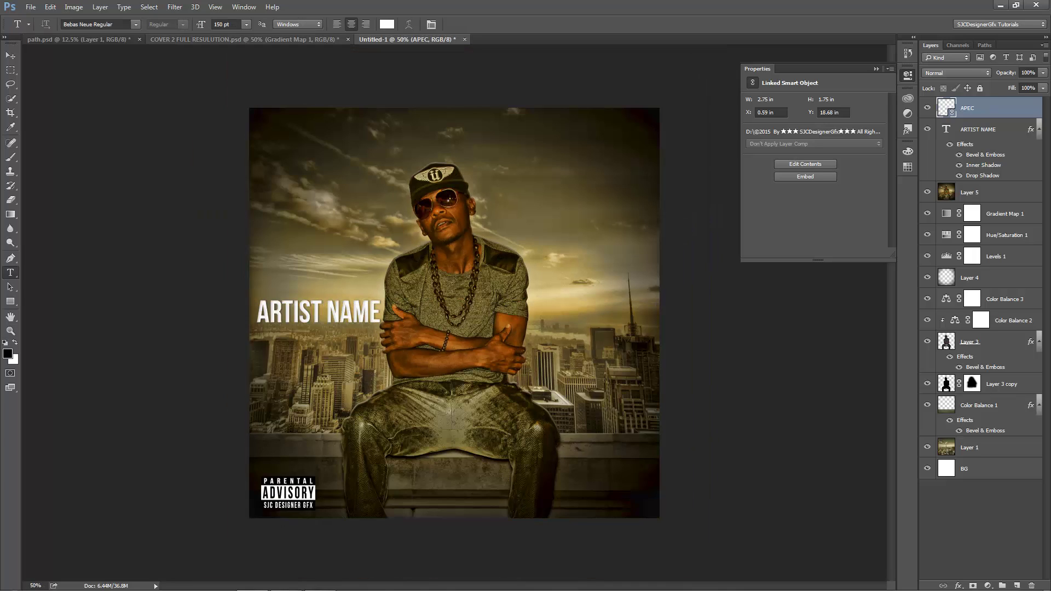
{"action": "left_click", "coordinate": [244, 39]}
{"action": "left_click", "coordinate": [442, 121]}
{"action": "key", "text": "ctrl+a"}
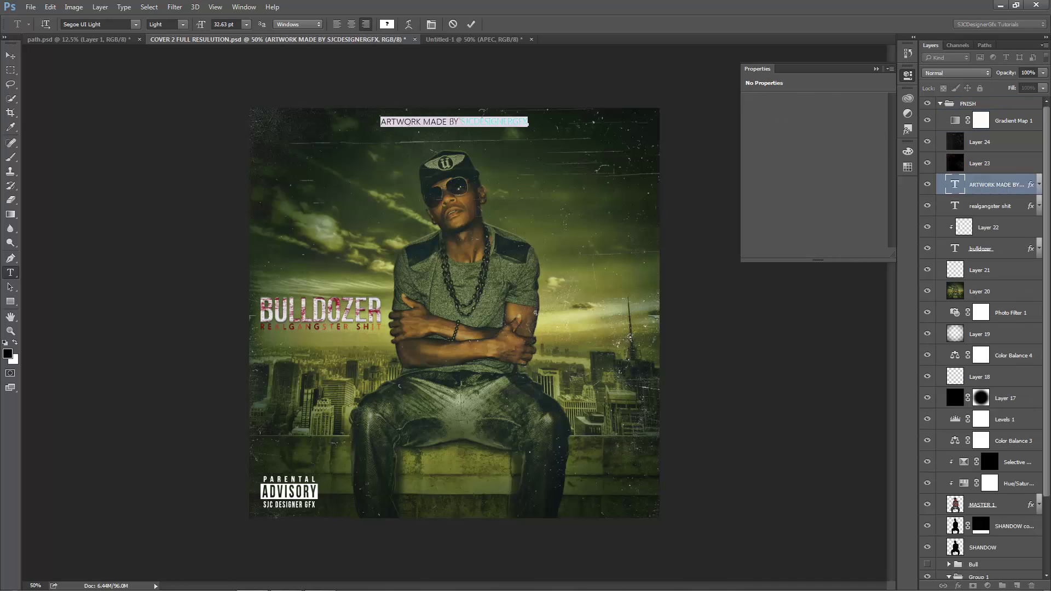
{"action": "right_click", "coordinate": [446, 116]}
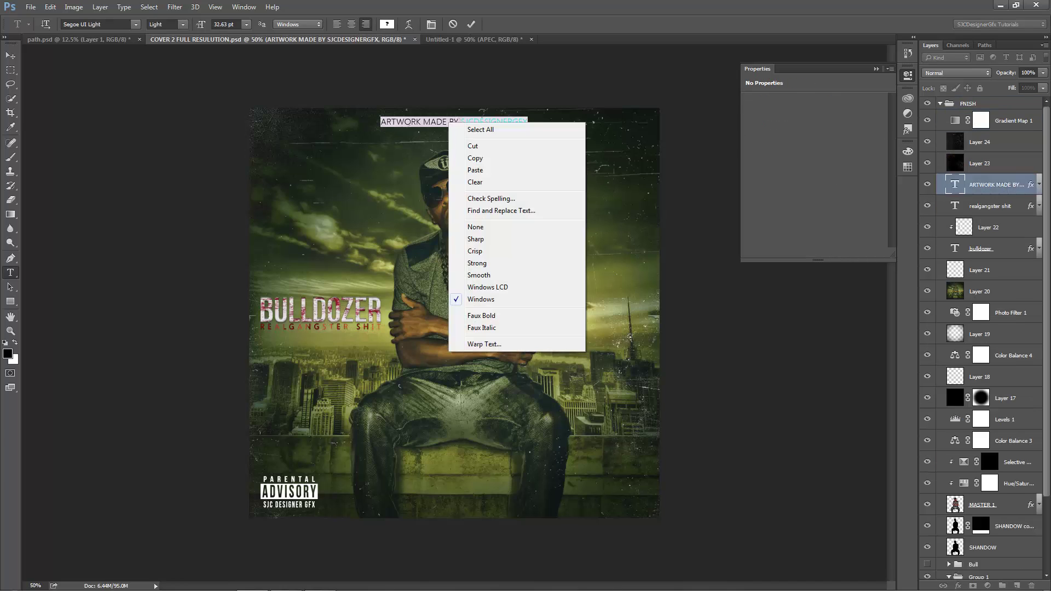
{"action": "left_click", "coordinate": [465, 158]}
{"action": "key", "text": "ctrl+Return"}
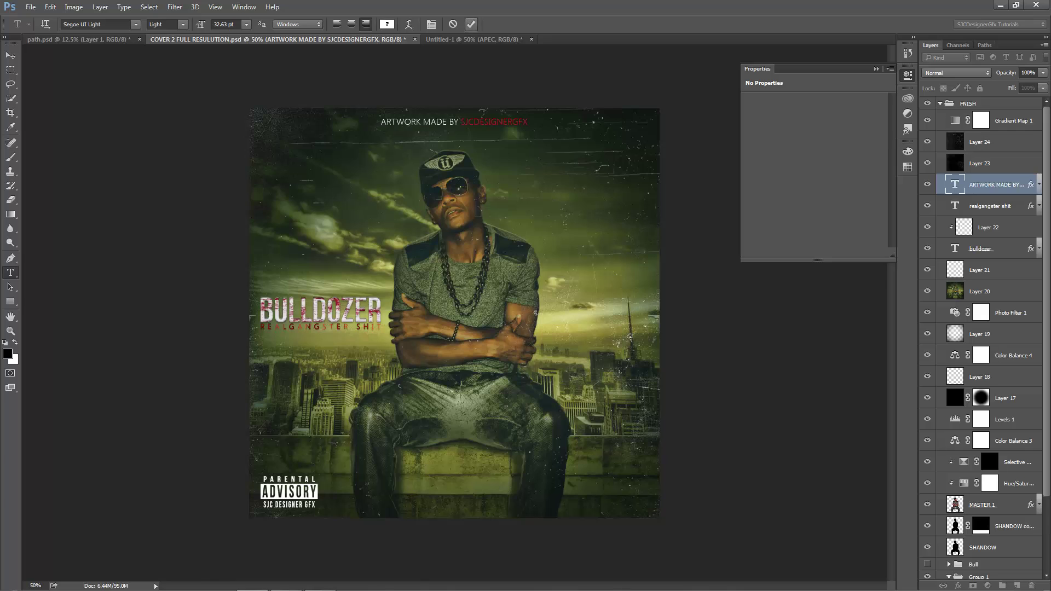
Paste the ARTWORK MADE BY credit line as new text and size it to 48 pt
{"action": "key", "text": "ctrl+Tab"}
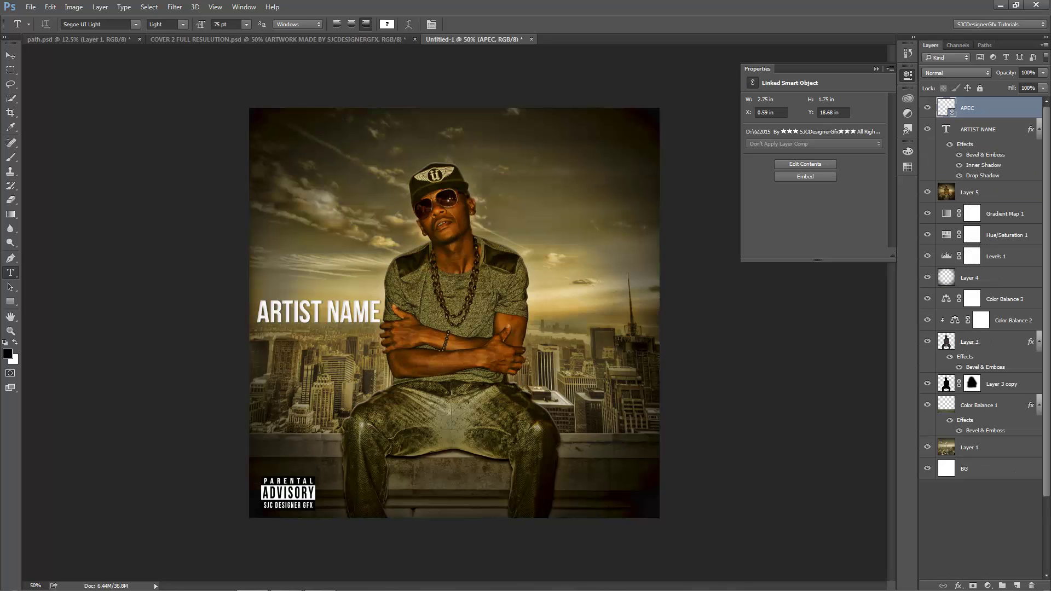
{"action": "left_click", "coordinate": [419, 127]}
{"action": "right_click", "coordinate": [419, 128]}
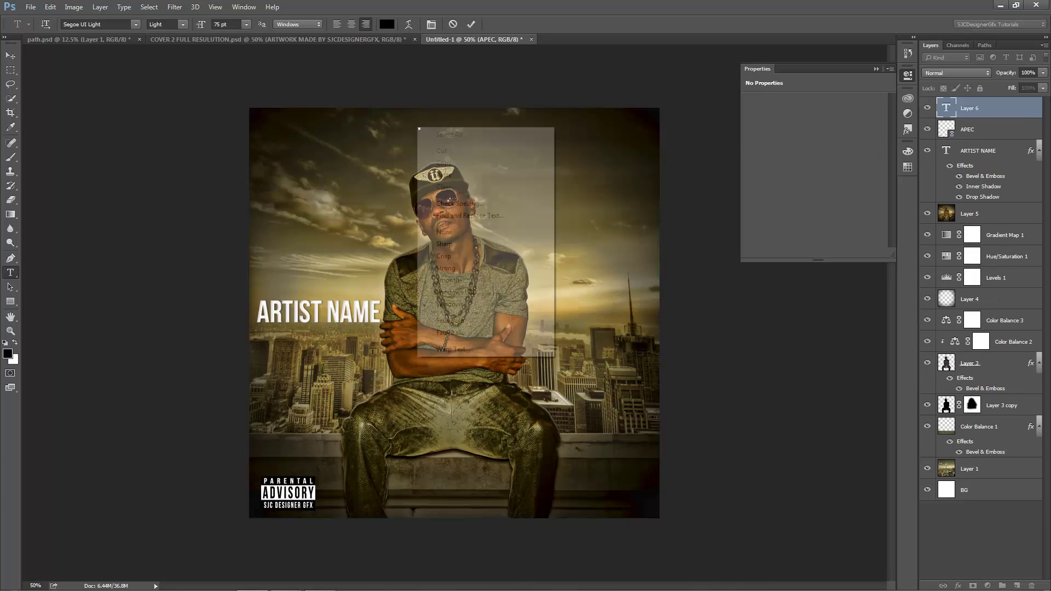
{"action": "left_click", "coordinate": [446, 172]}
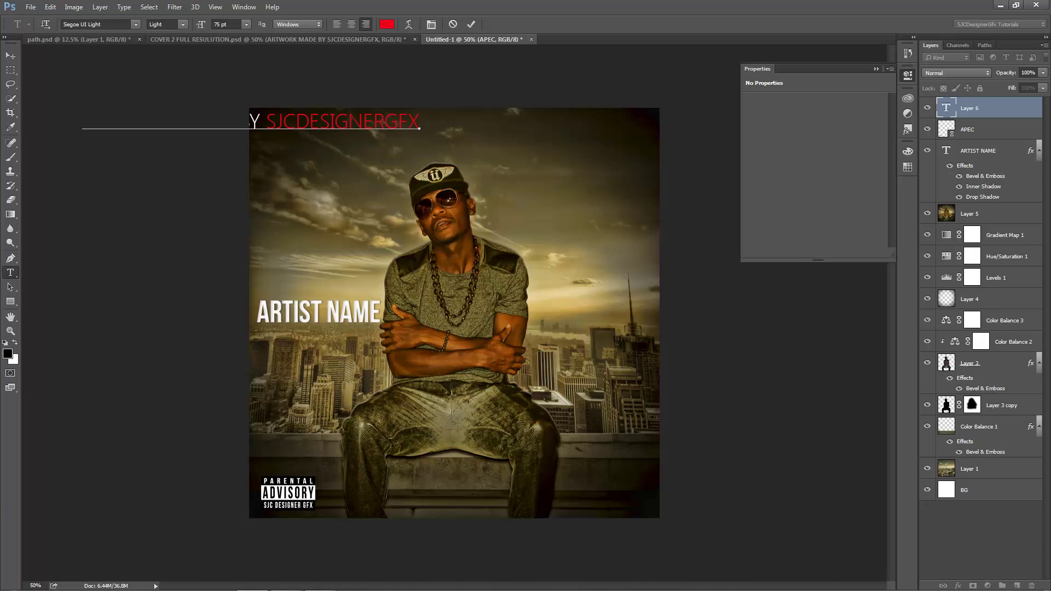
{"action": "mouse_move", "coordinate": [419, 127]}
{"action": "left_mouse_down"}
{"action": "mouse_move", "coordinate": [542, 137]}
{"action": "mouse_move", "coordinate": [627, 129]}
{"action": "left_mouse_up"}
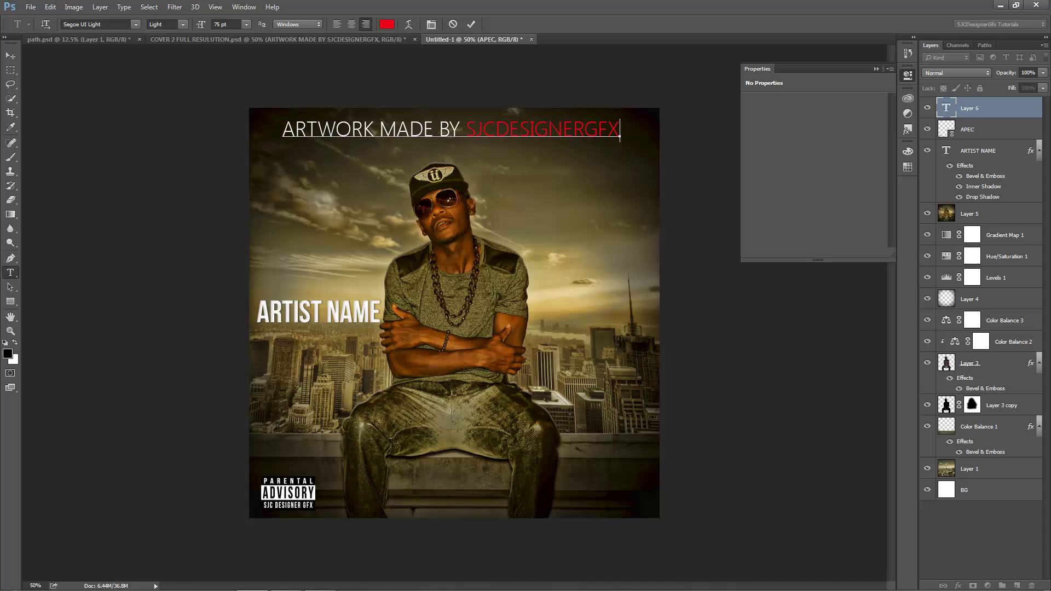
{"action": "key", "text": "ctrl+a"}
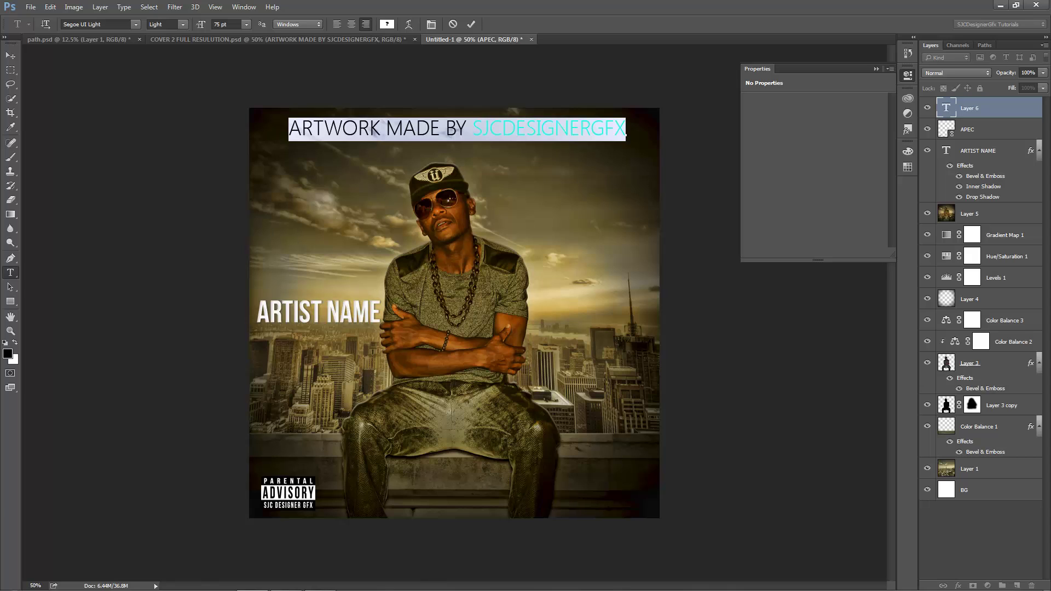
{"action": "left_click", "coordinate": [246, 24]}
{"action": "left_click", "coordinate": [241, 186]}
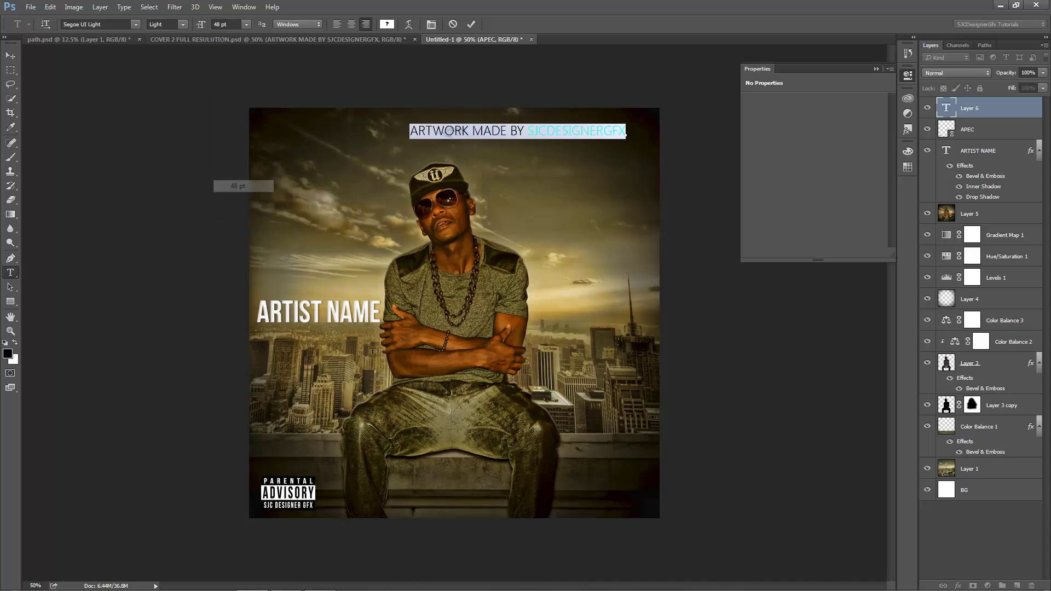
Centre the credit line across the top of the cover
{"action": "left_click_drag", "start_coordinate": [518, 130], "coordinate": [452, 126]}
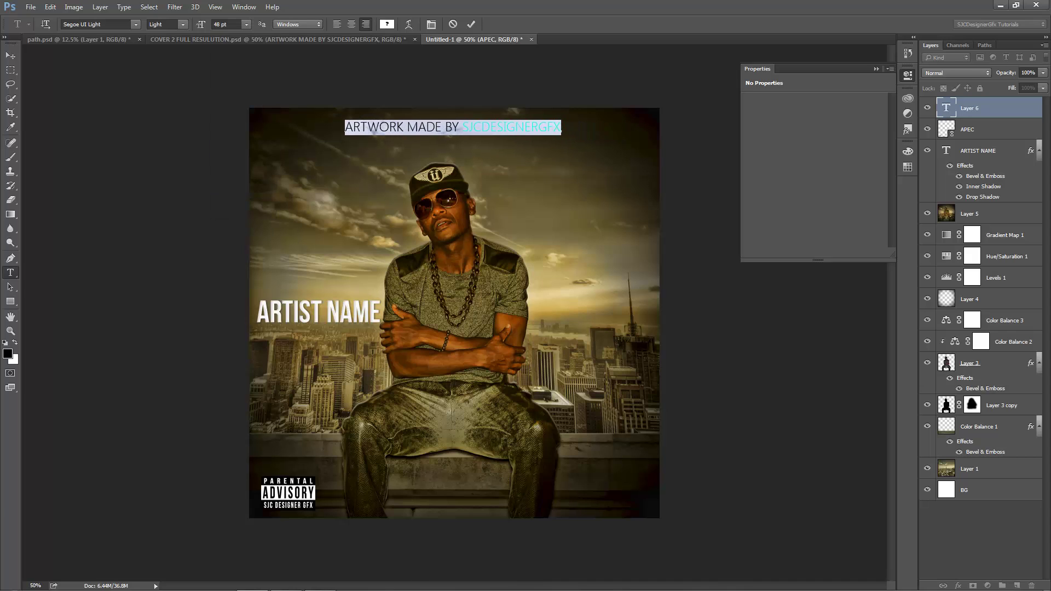
{"action": "left_click", "coordinate": [470, 24]}
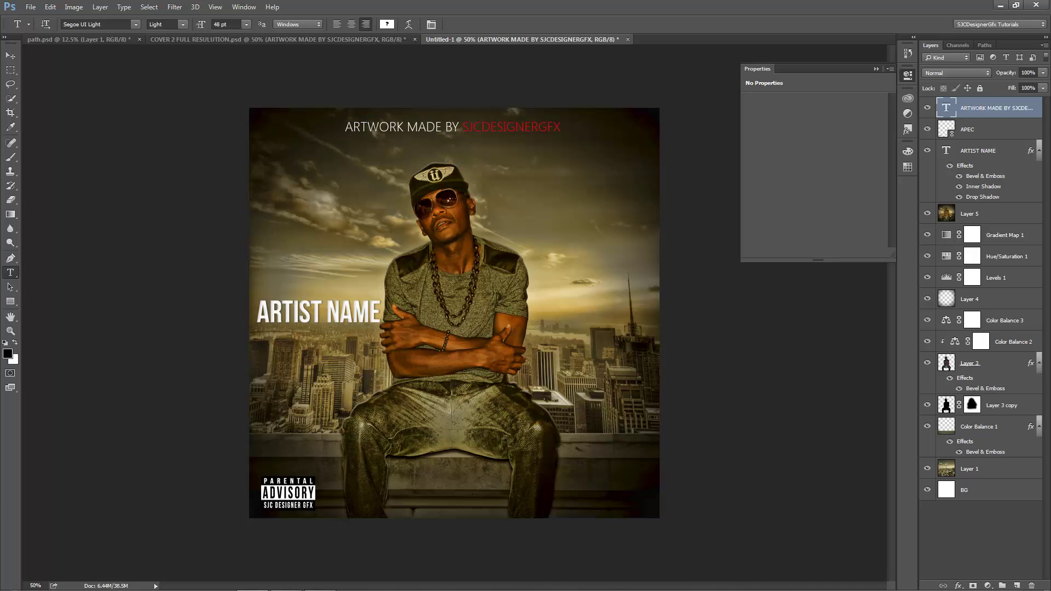
{"action": "key", "text": "ctrl+t"}
{"action": "left_click_drag", "start_coordinate": [451, 127], "coordinate": [450, 125]}
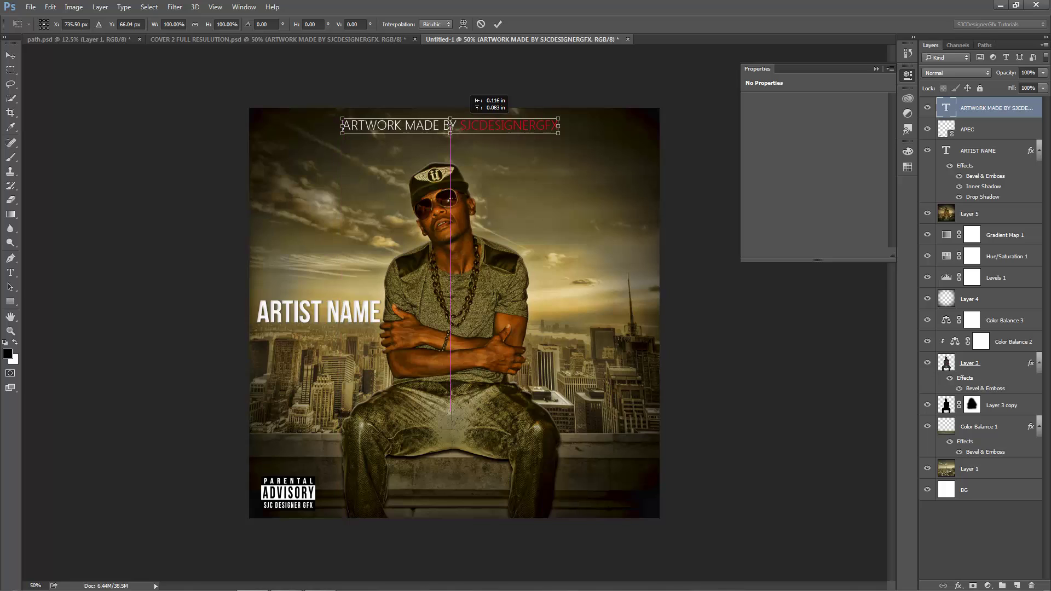
{"action": "key", "text": "Return"}
{"action": "key", "text": "t"}
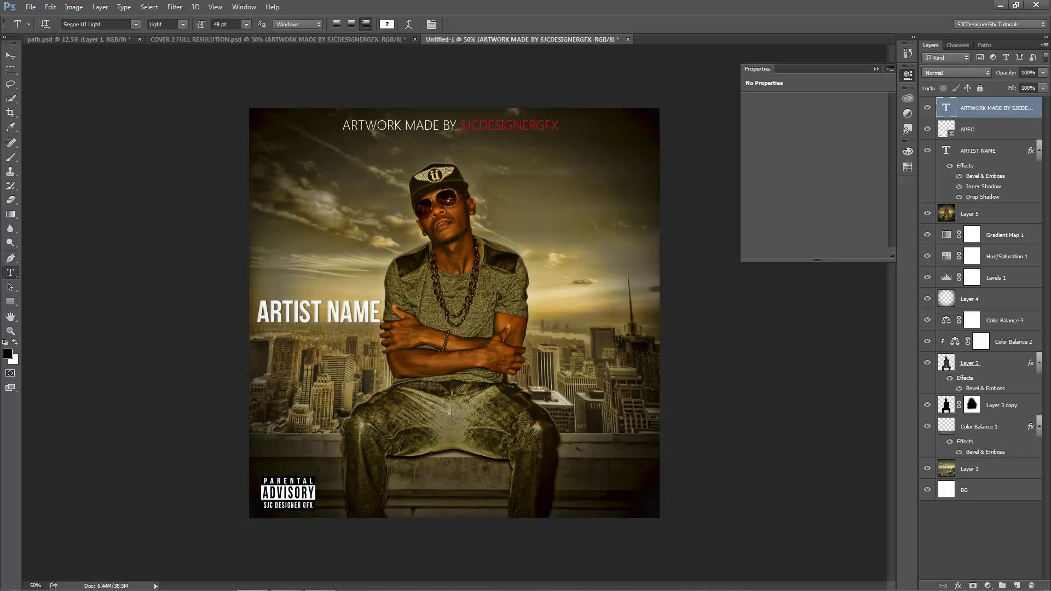
Discard a stray empty text layer and set the type size to 113 pt
{"action": "left_click", "coordinate": [550, 314]}
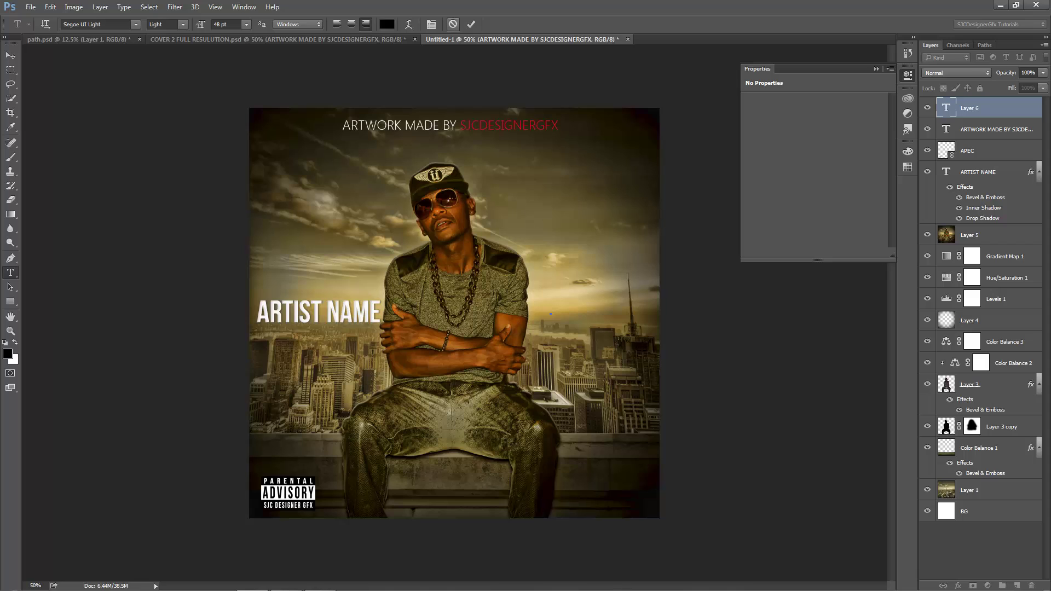
{"action": "left_click", "coordinate": [453, 24]}
{"action": "left_click", "coordinate": [317, 314]}
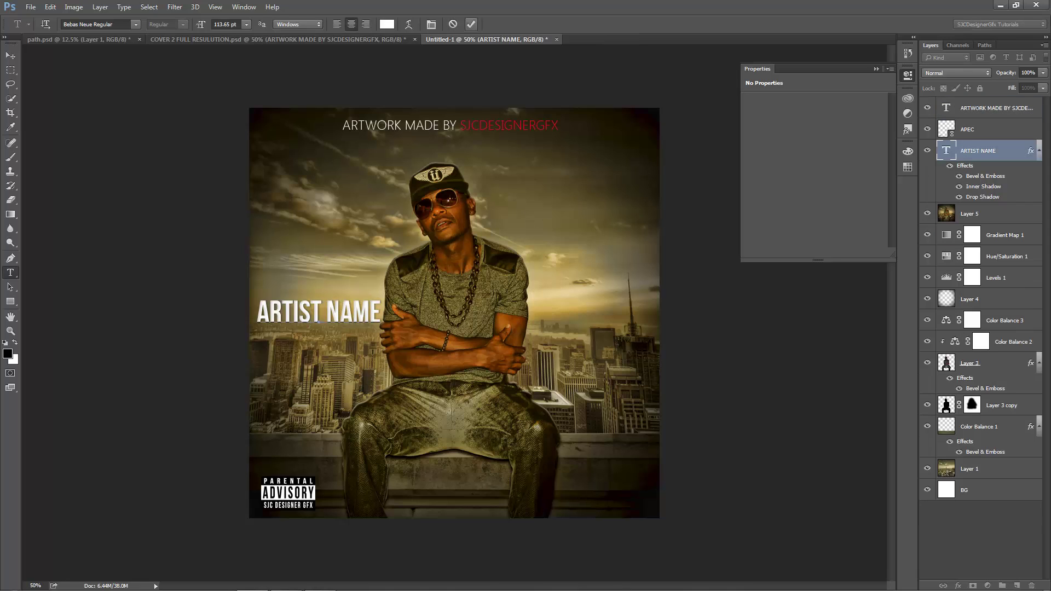
{"action": "left_click", "coordinate": [471, 24]}
{"action": "left_click", "coordinate": [563, 307]}
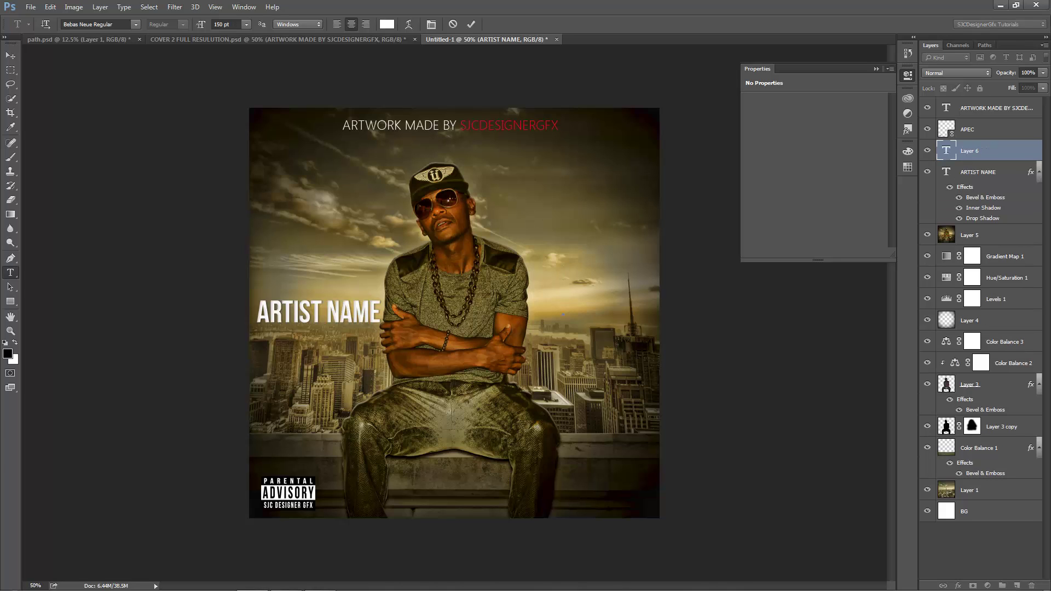
{"action": "left_click", "coordinate": [225, 24]}
{"action": "type", "text": "1"}
{"action": "type", "text": "3"}
{"action": "left_click", "coordinate": [471, 24]}
Type MIXTAPECOVE right of the figure and move it to meet the right edge
{"action": "left_click", "coordinate": [573, 314]}
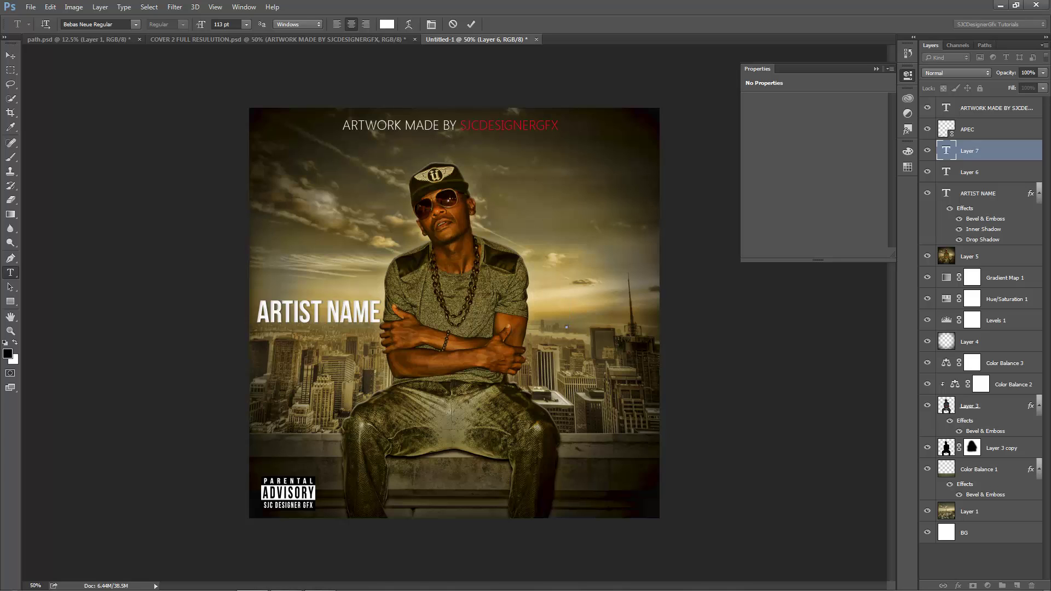
{"action": "type", "text": "MI"}
{"action": "type", "text": "XTAPE"}
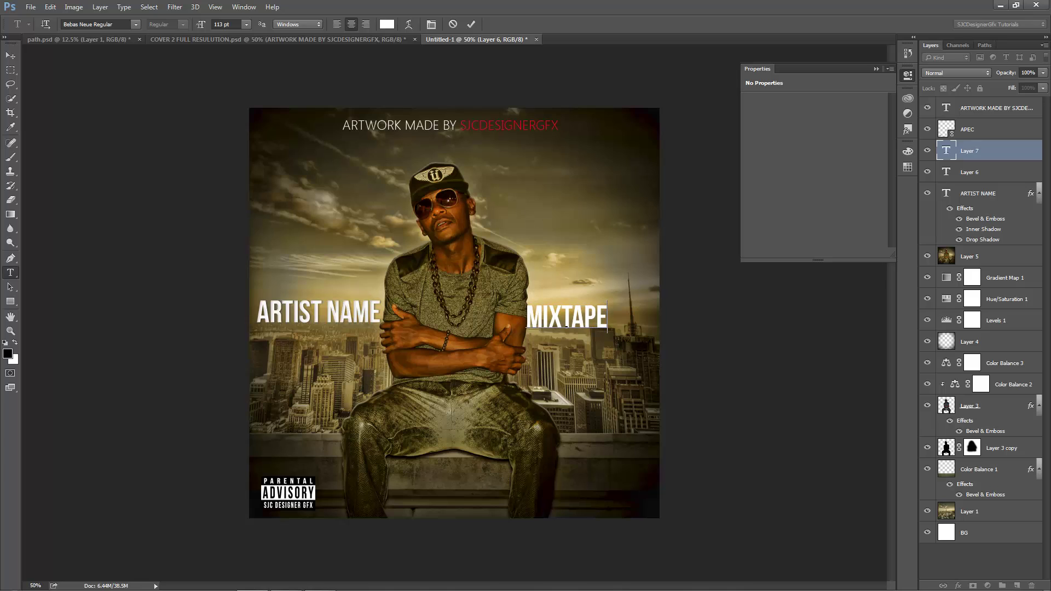
{"action": "type", "text": "CO"}
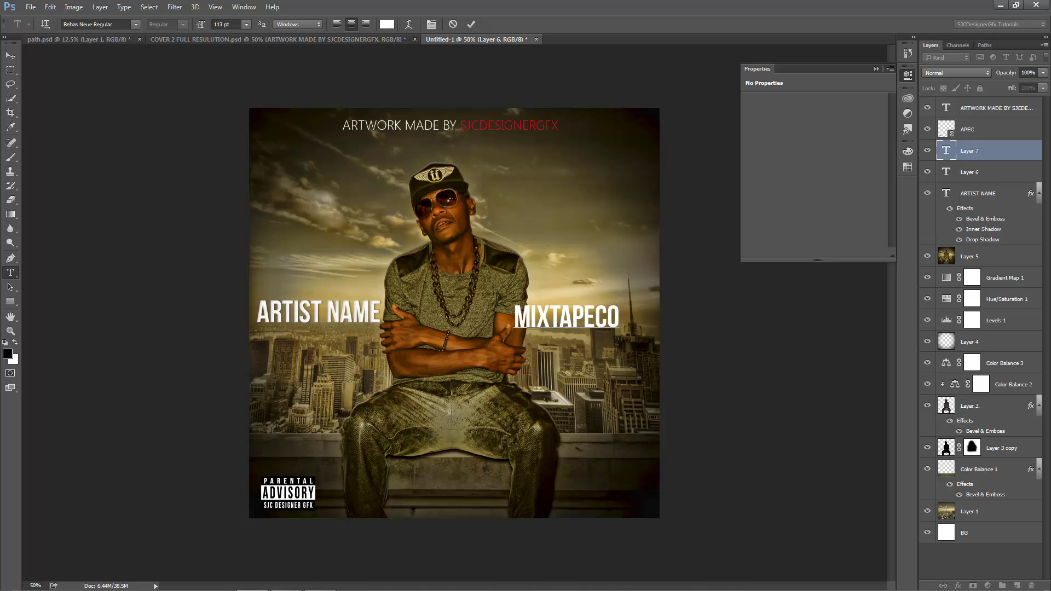
{"action": "type", "text": "VE"}
{"action": "left_click_drag", "start_coordinate": [566, 317], "coordinate": [592, 314]}
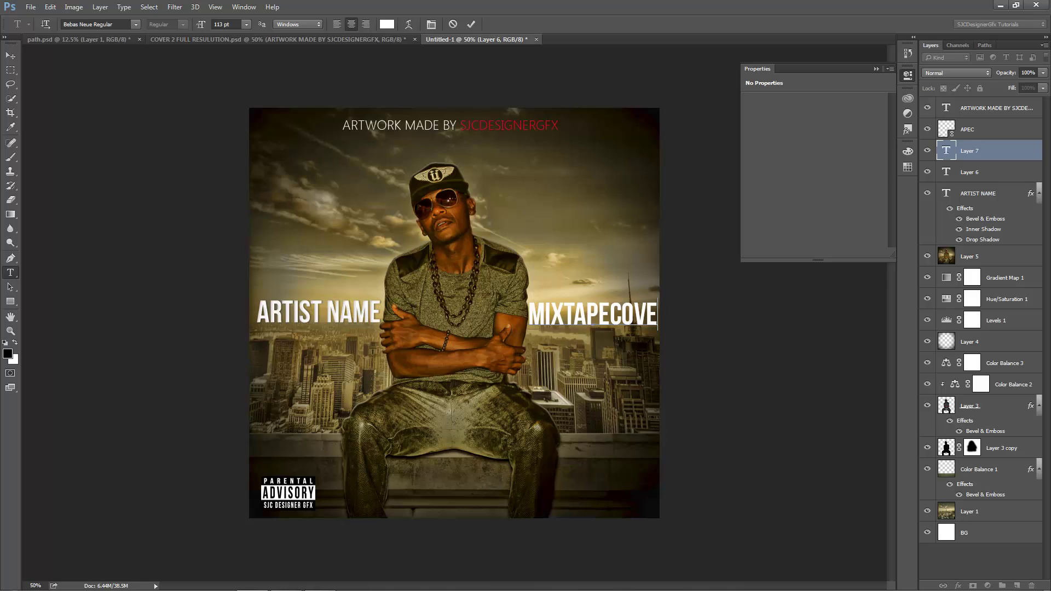
{"action": "key", "text": "ctrl+a"}
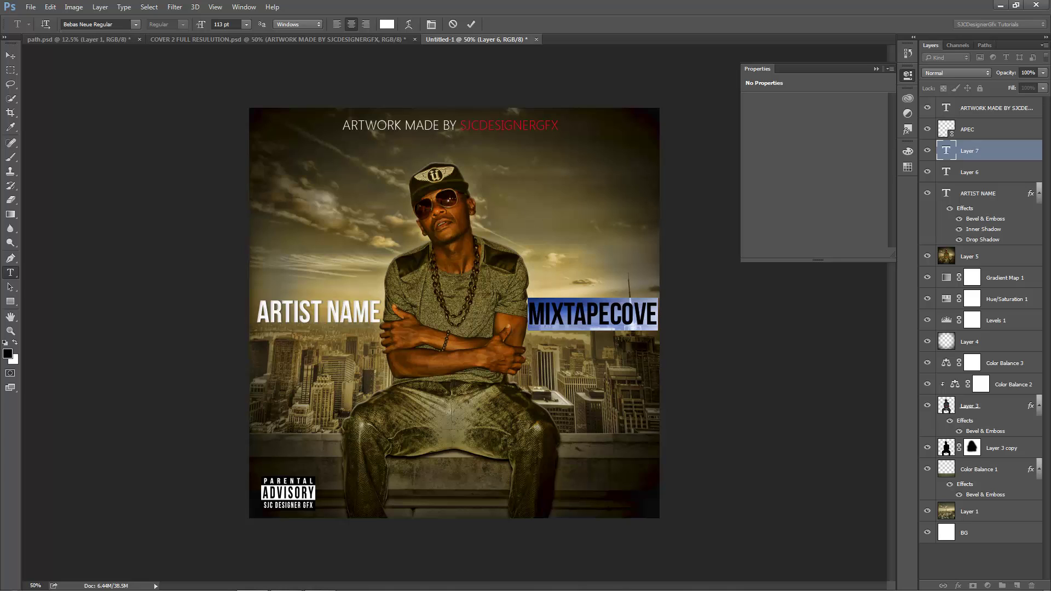
Set the MIXTAPECOVE text to Segoe UI Light at 72 pt, nudged slightly up
{"action": "left_click", "coordinate": [135, 24]}
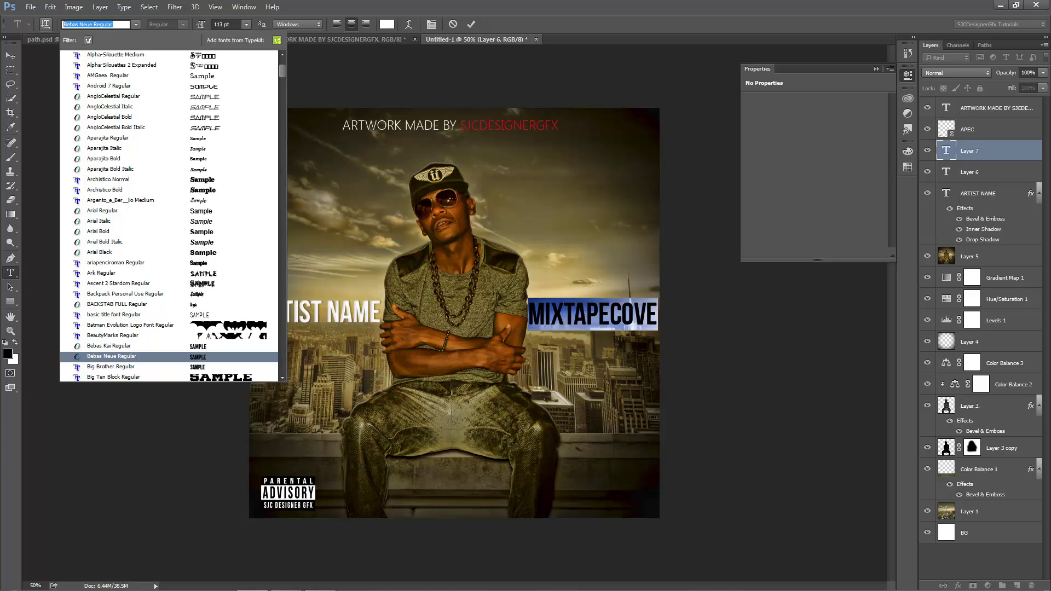
{"action": "type", "text": "S"}
{"action": "type", "text": "EGOE"}
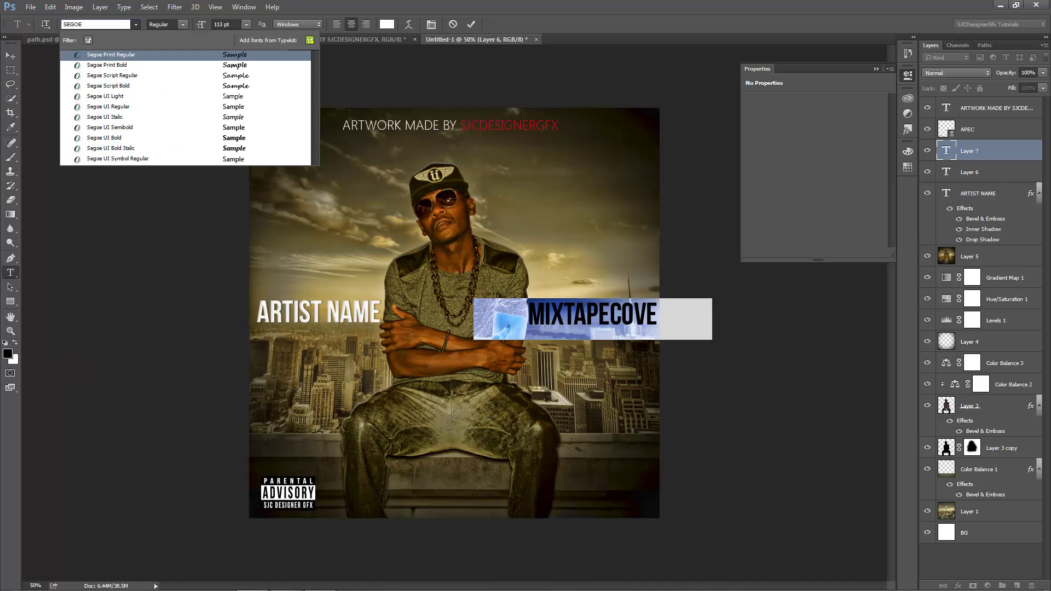
{"action": "key", "text": "Down"}
{"action": "key", "text": "Down"}
{"action": "key", "text": "Down"}
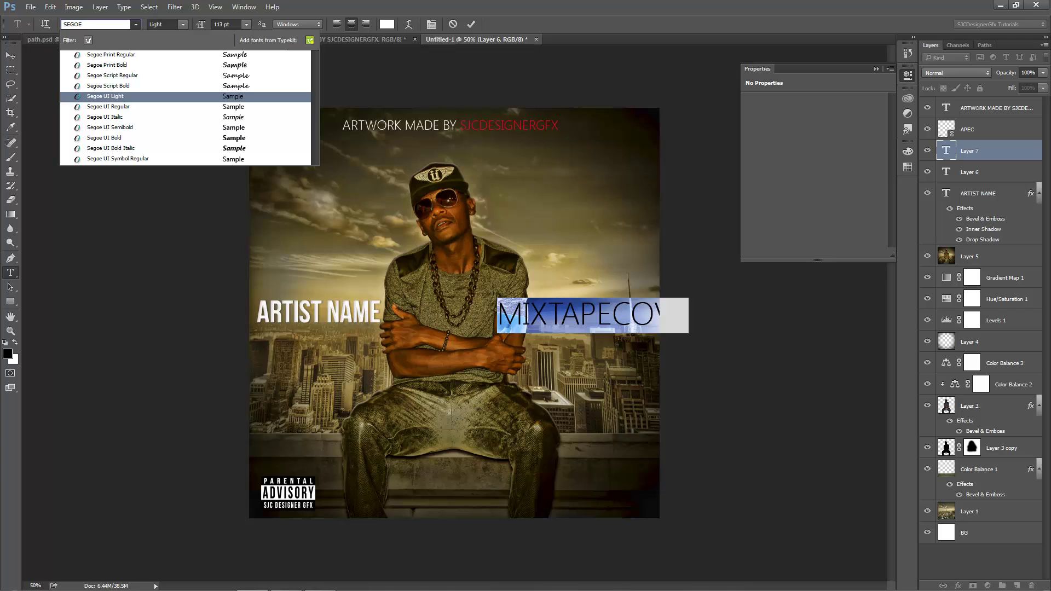
{"action": "key", "text": "Return"}
{"action": "left_click", "coordinate": [246, 24]}
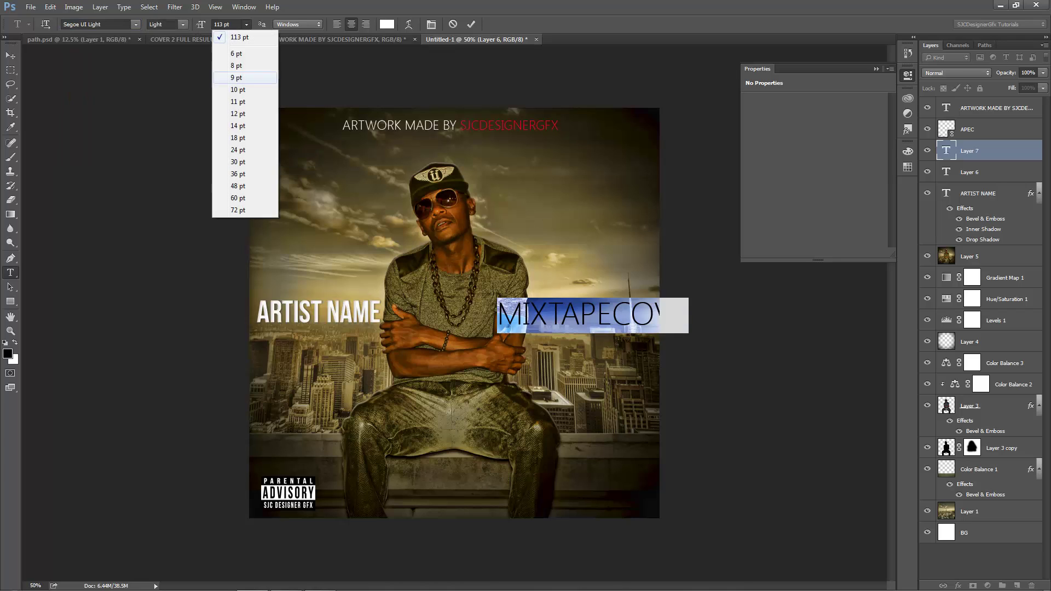
{"action": "left_click", "coordinate": [245, 210]}
{"action": "left_click_drag", "start_coordinate": [592, 318], "coordinate": [593, 313]}
{"action": "left_click", "coordinate": [470, 24]}
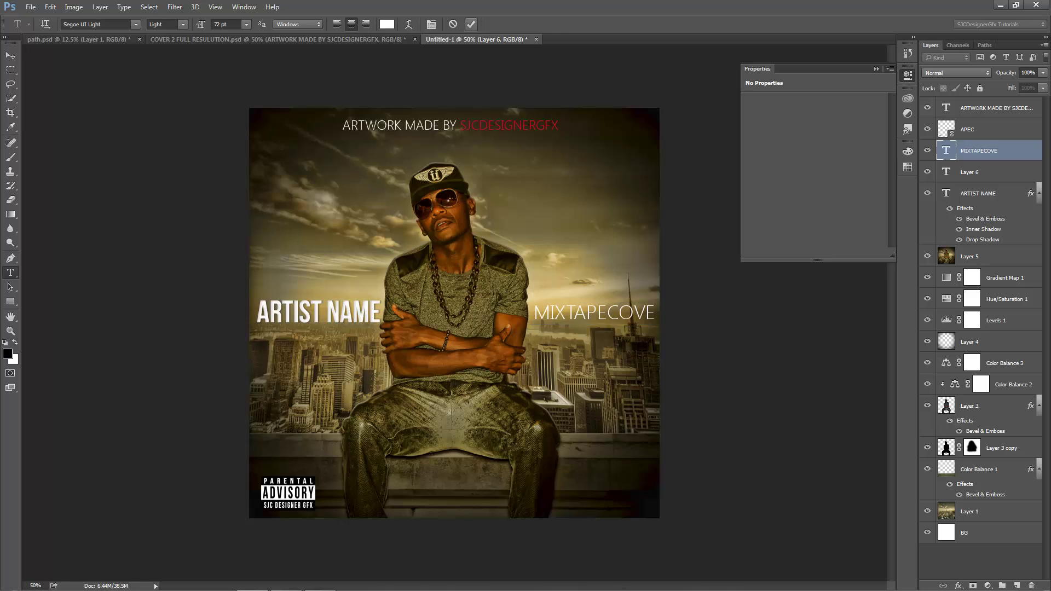
Complete the word as MIXTAPECOVER and colour COVER red (ff0000)
{"action": "left_click", "coordinate": [594, 315]}
{"action": "type", "text": "R"}
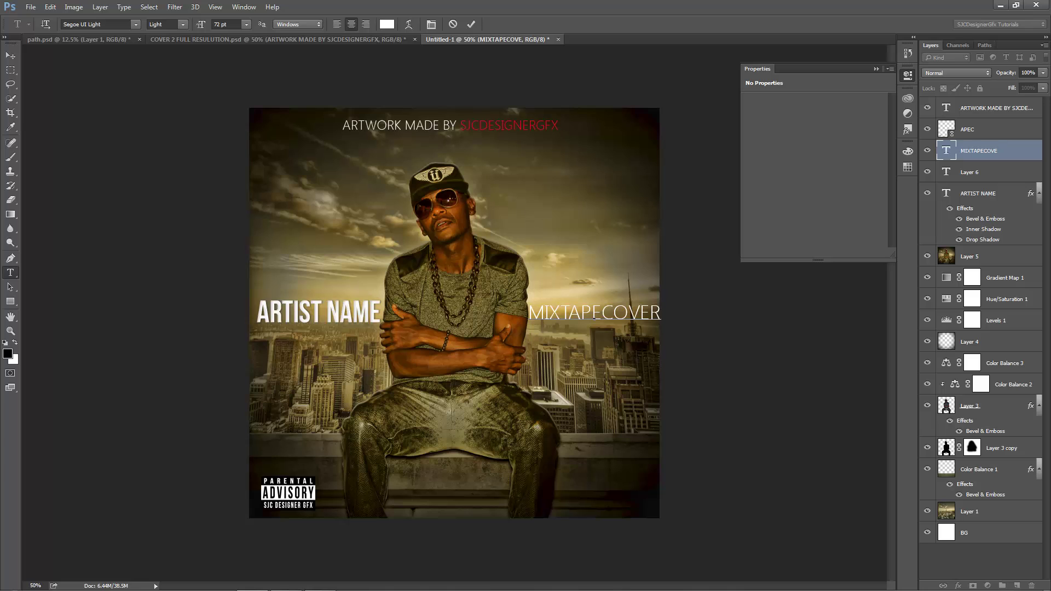
{"action": "left_click_drag", "start_coordinate": [601, 313], "coordinate": [660, 313]}
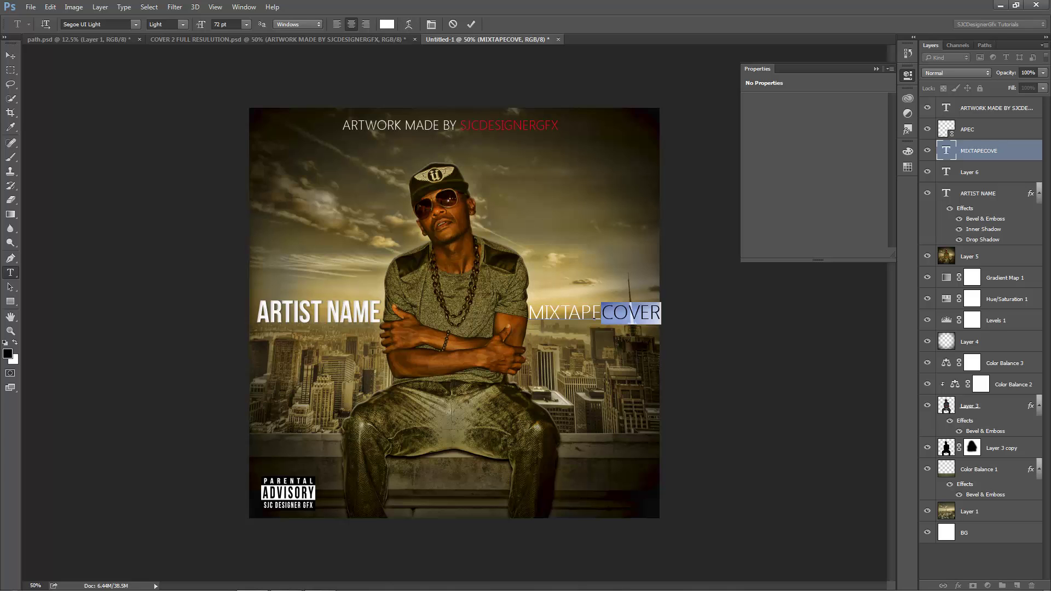
{"action": "left_click", "coordinate": [387, 24]}
{"action": "type", "text": "ff0000"}
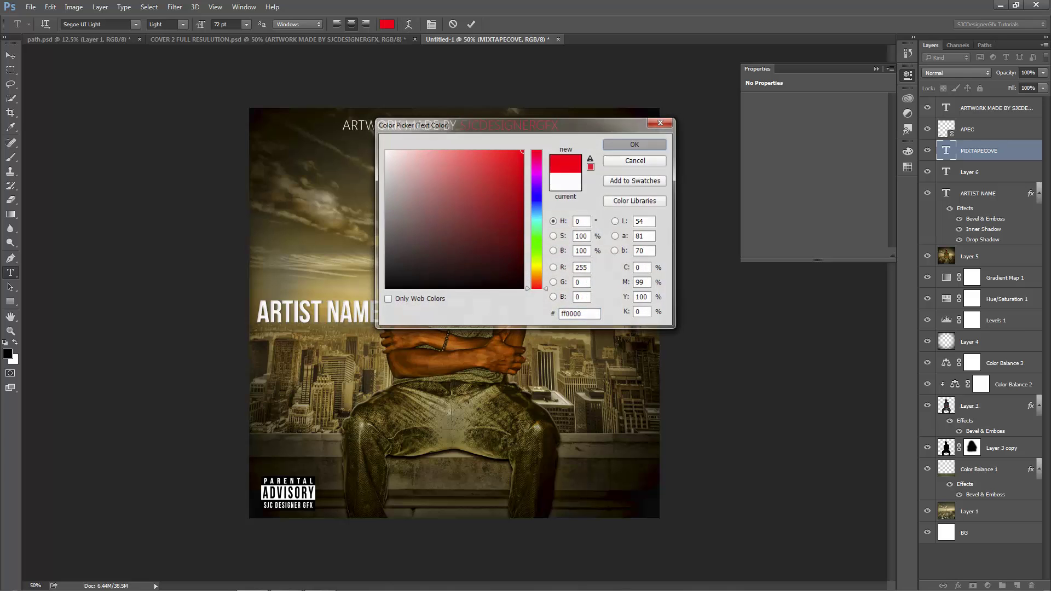
{"action": "key", "text": "Return"}
{"action": "key", "text": "ctrl+Return"}
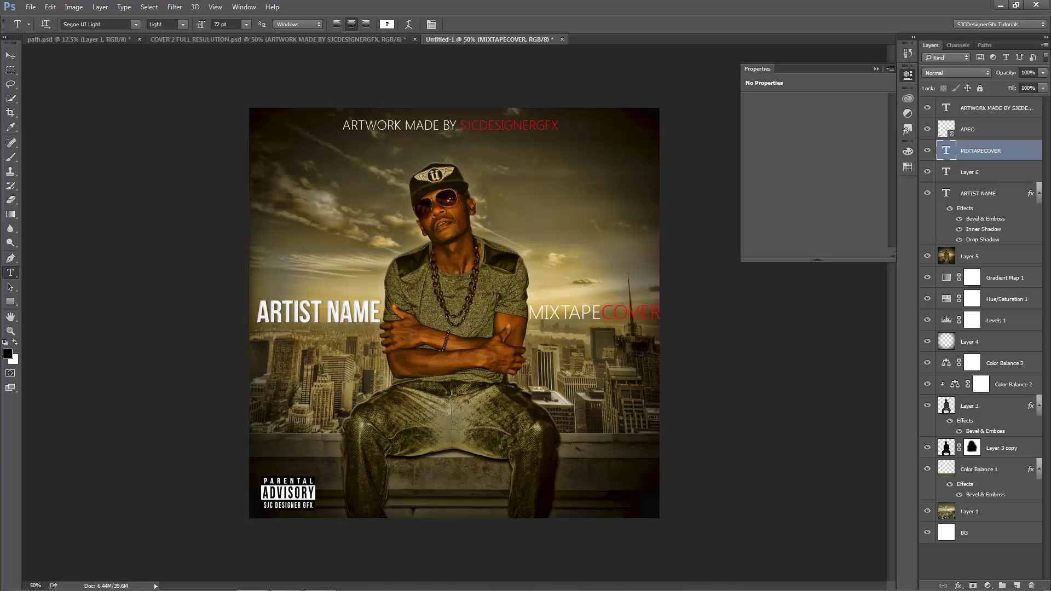
Apply a Bevel & Emboss layer style to MIXTAPECOVER
{"action": "double_click", "coordinate": [1012, 151]}
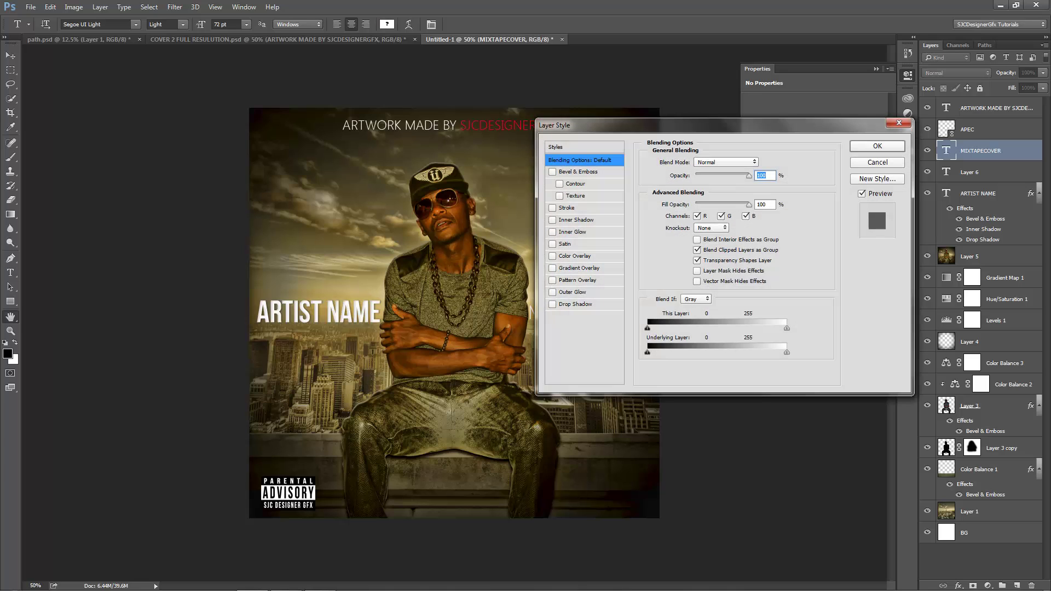
{"action": "left_click", "coordinate": [578, 171]}
{"action": "key", "text": "Return"}
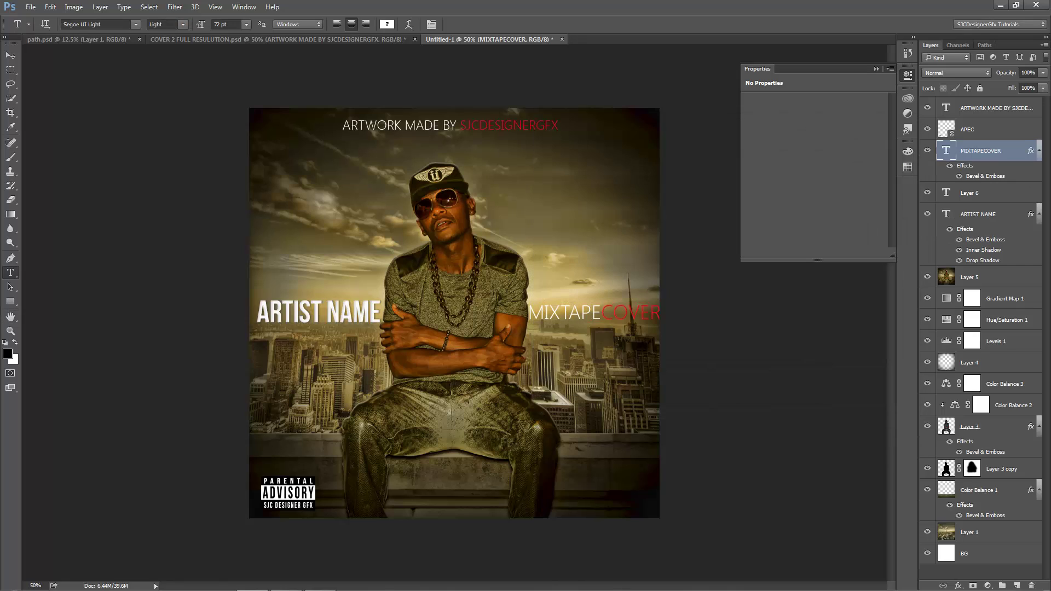
{"action": "left_click", "coordinate": [974, 193]}
Delete Layer 6 from the layer stack
{"action": "right_click", "coordinate": [985, 192]}
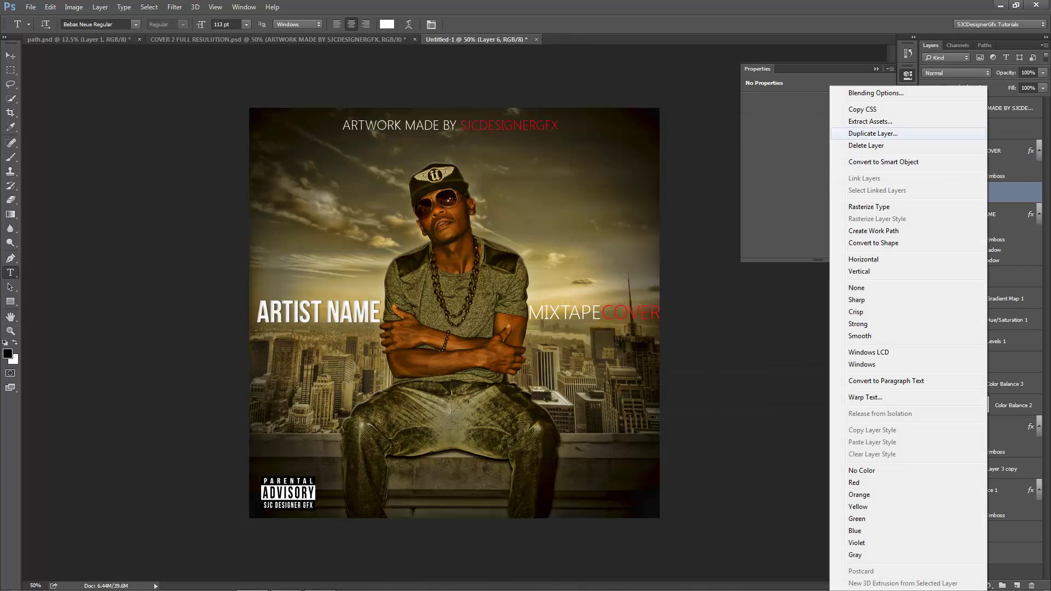
{"action": "left_click", "coordinate": [866, 145]}
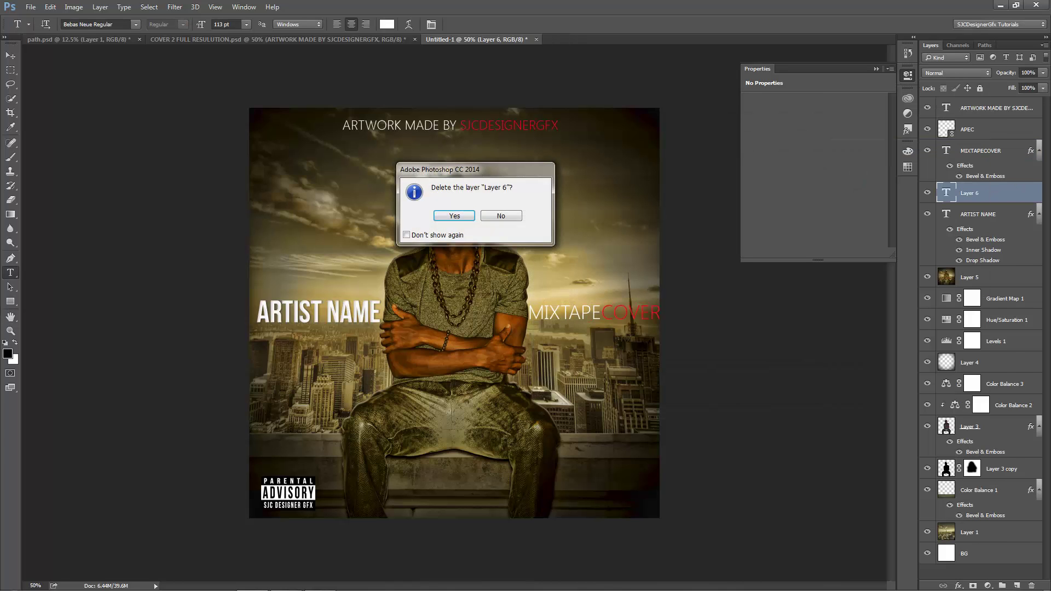
{"action": "key", "text": "Return"}
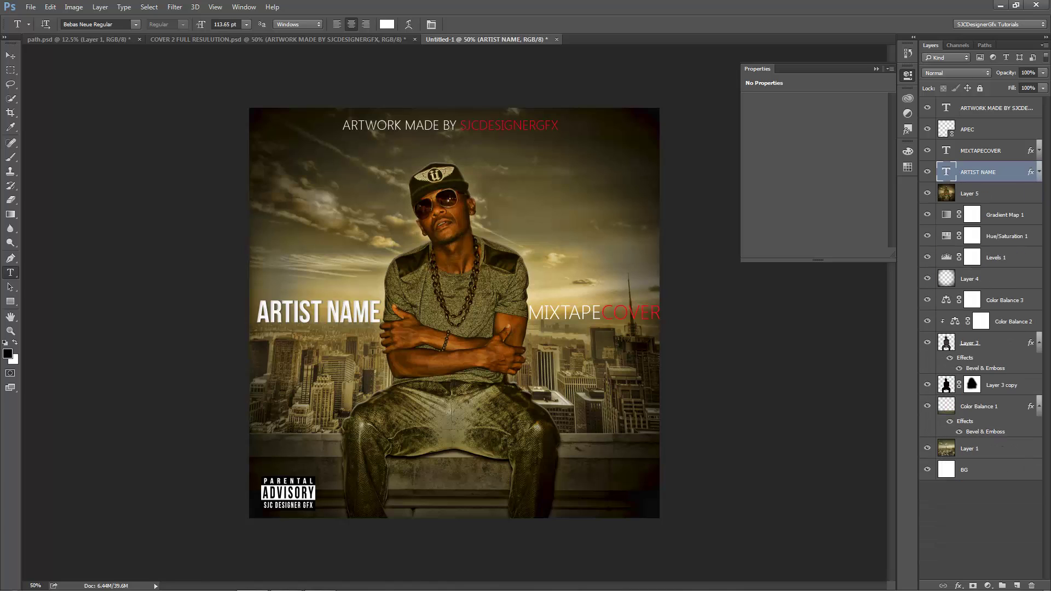
Change the ARTIST NAME text font to Segoe UI Light
{"action": "double_click", "coordinate": [946, 172]}
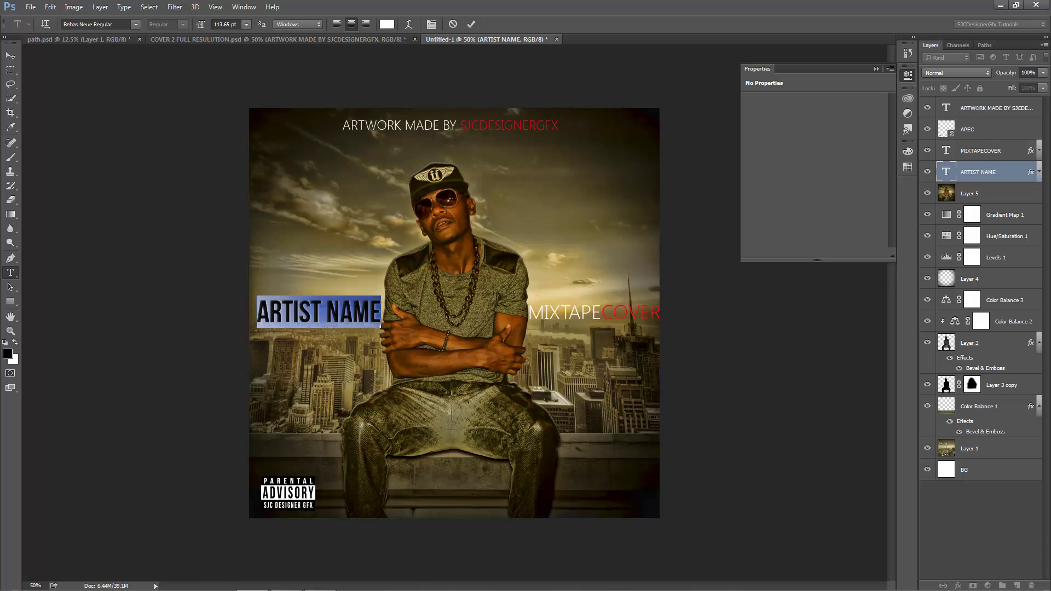
{"action": "left_click", "coordinate": [93, 24]}
{"action": "type", "text": "S"}
{"action": "type", "text": "EGOE"}
{"action": "key", "text": "Down"}
{"action": "key", "text": "Down"}
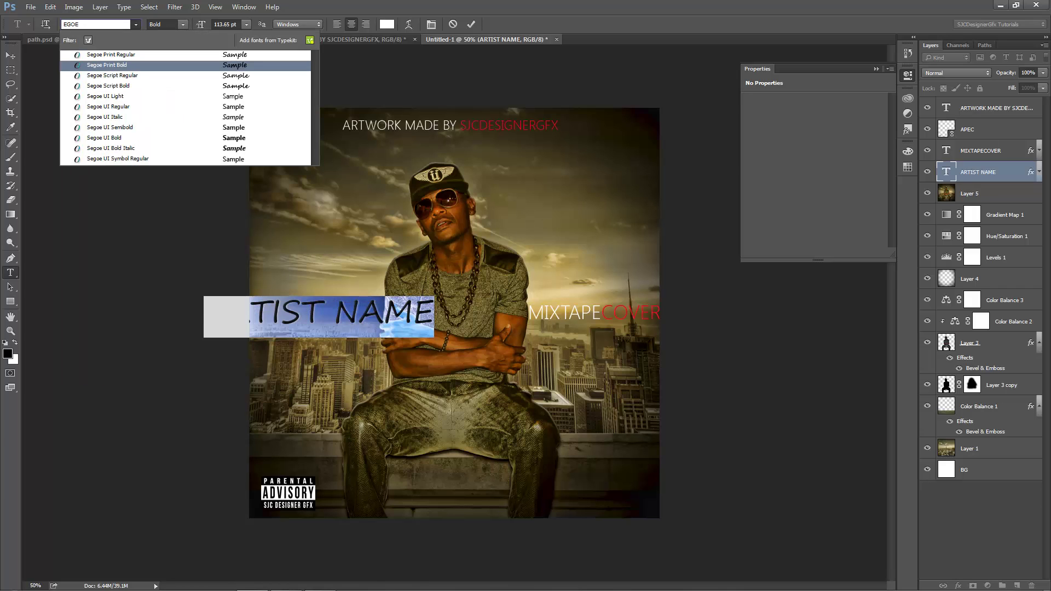
{"action": "key", "text": "Down"}
{"action": "key", "text": "Down"}
{"action": "key", "text": "Down"}
{"action": "key", "text": "Return"}
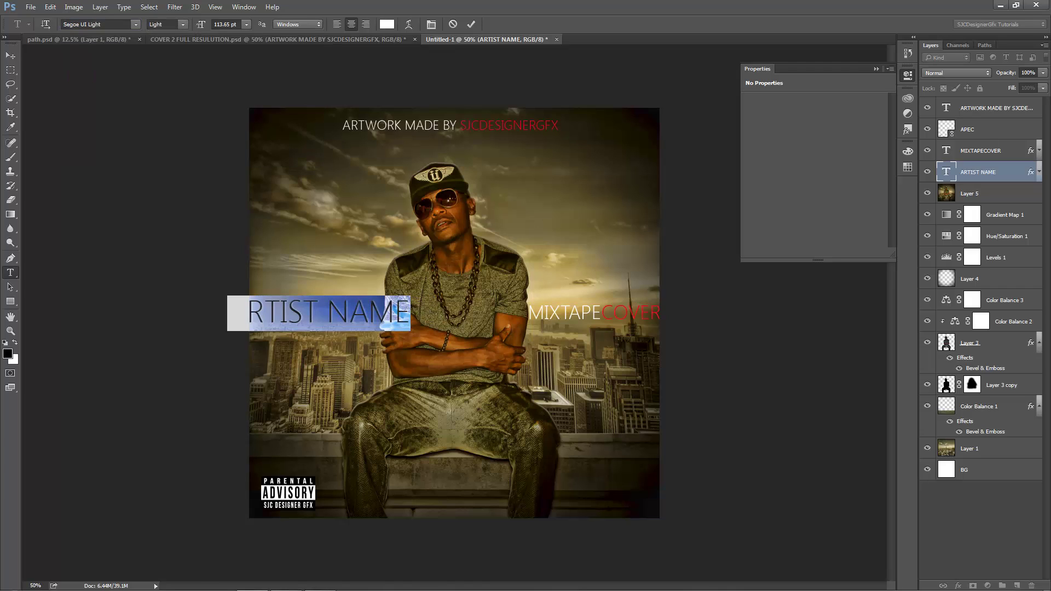
{"action": "left_click", "coordinate": [470, 24]}
Scale ARTIST NAME down to about 74.35 pt so it sits left of the man
{"action": "key", "text": "ctrl+t"}
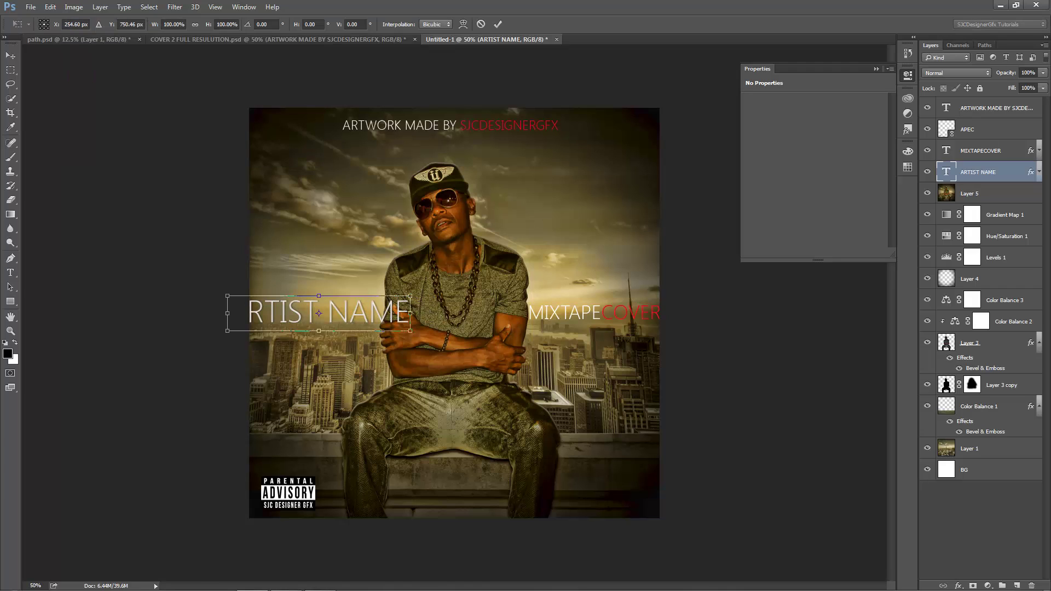
{"action": "left_click_drag", "start_coordinate": [410, 296], "coordinate": [387, 300]}
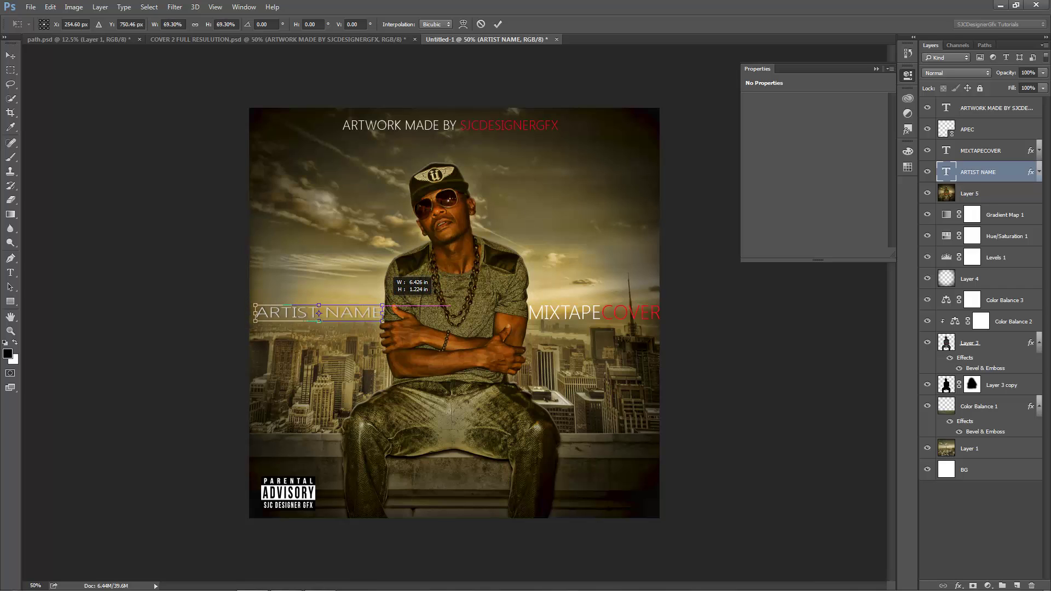
{"action": "left_click_drag", "start_coordinate": [387, 300], "coordinate": [382, 305]}
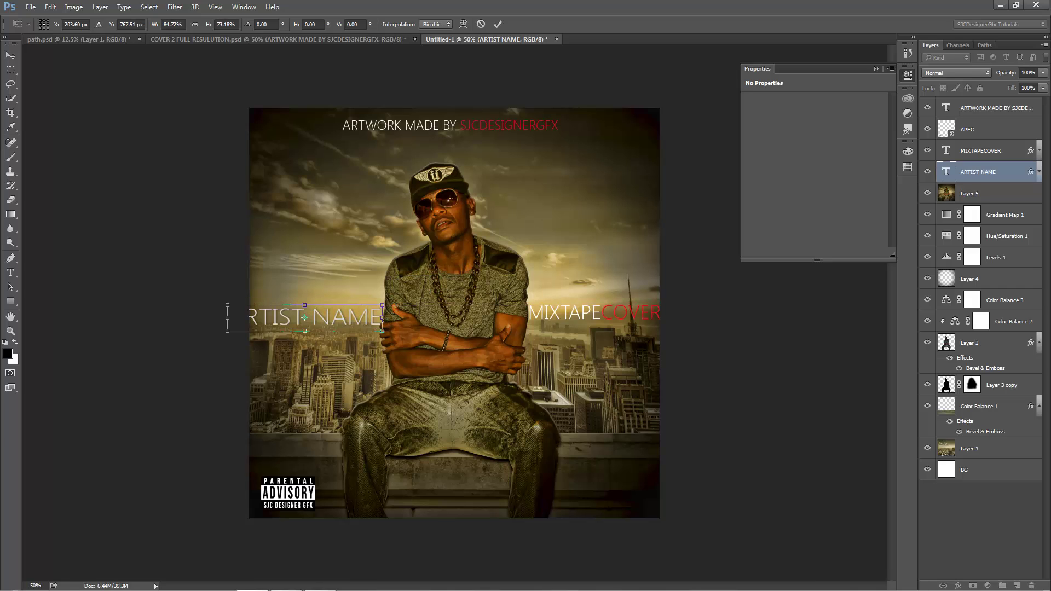
{"action": "key", "text": "t"}
{"action": "key", "text": "Escape"}
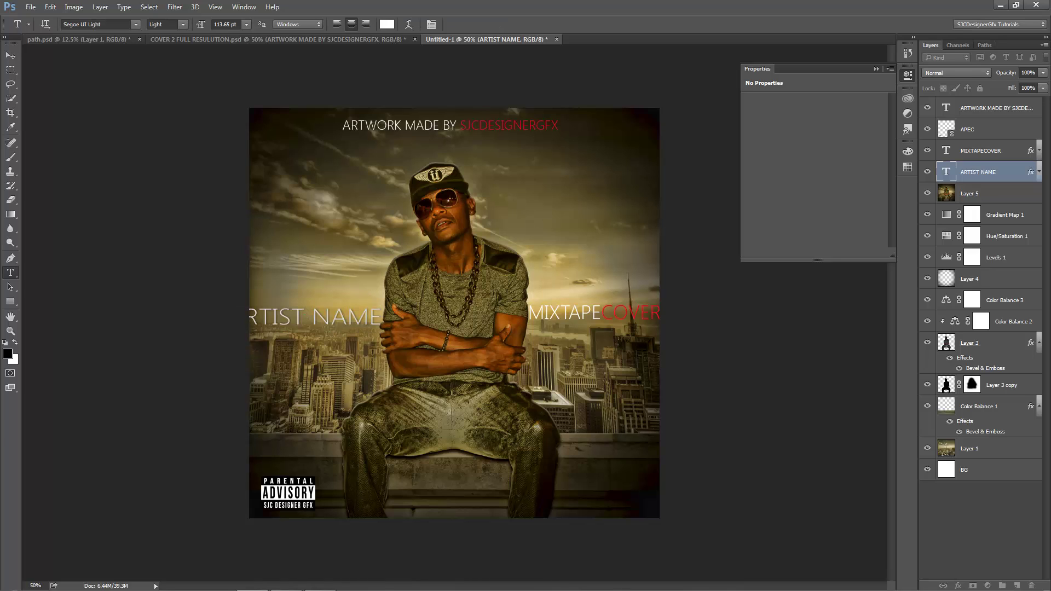
{"action": "key", "text": "ctrl+t"}
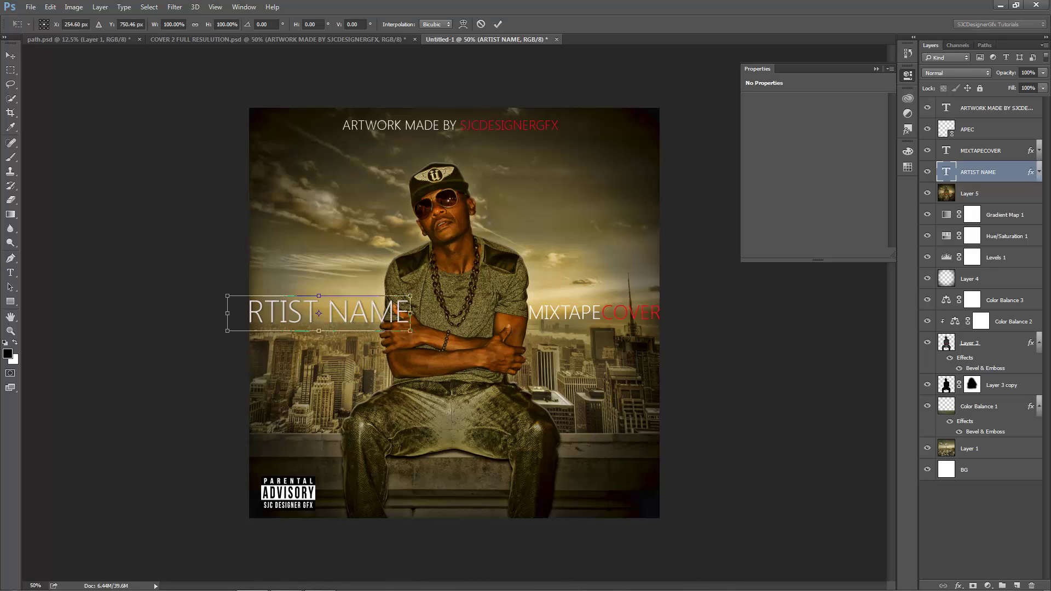
{"action": "mouse_move", "coordinate": [410, 297]}
{"action": "left_mouse_down"}
{"action": "mouse_move", "coordinate": [314, 312]}
{"action": "mouse_move", "coordinate": [374, 324]}
{"action": "left_mouse_up"}
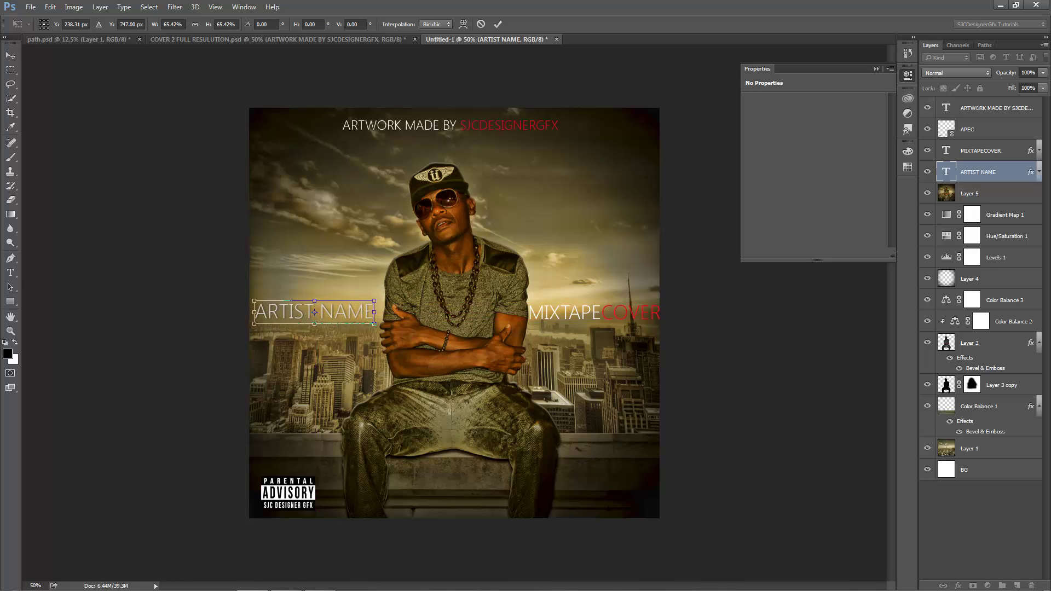
{"action": "key", "text": "Return"}
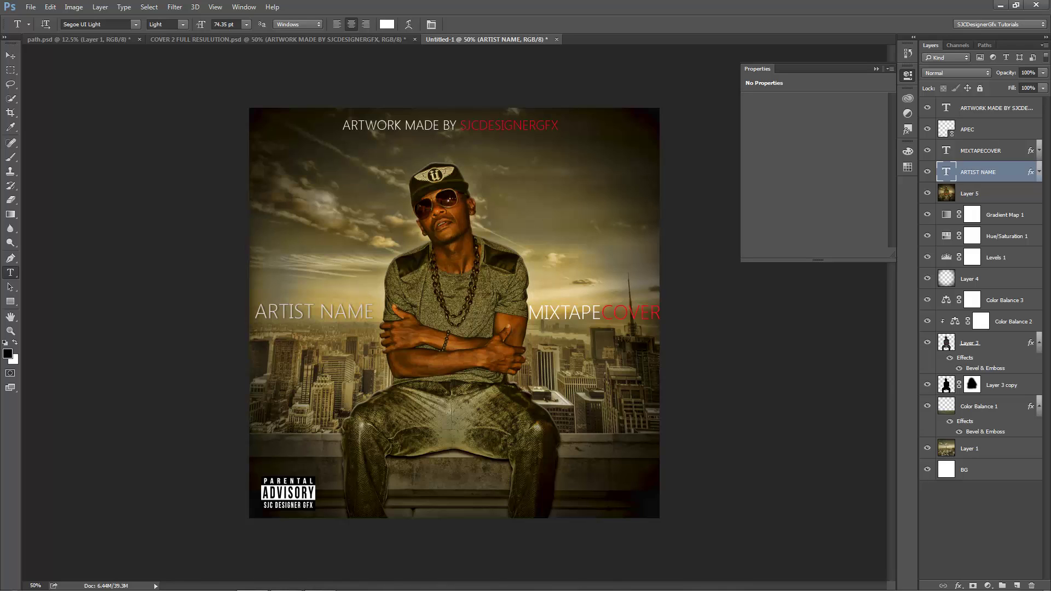
Add Color Balance 4 above the credit layer, with midtones at Cyan–Red −21 and Yellow–Blue −2
{"action": "key", "text": "alt+period"}
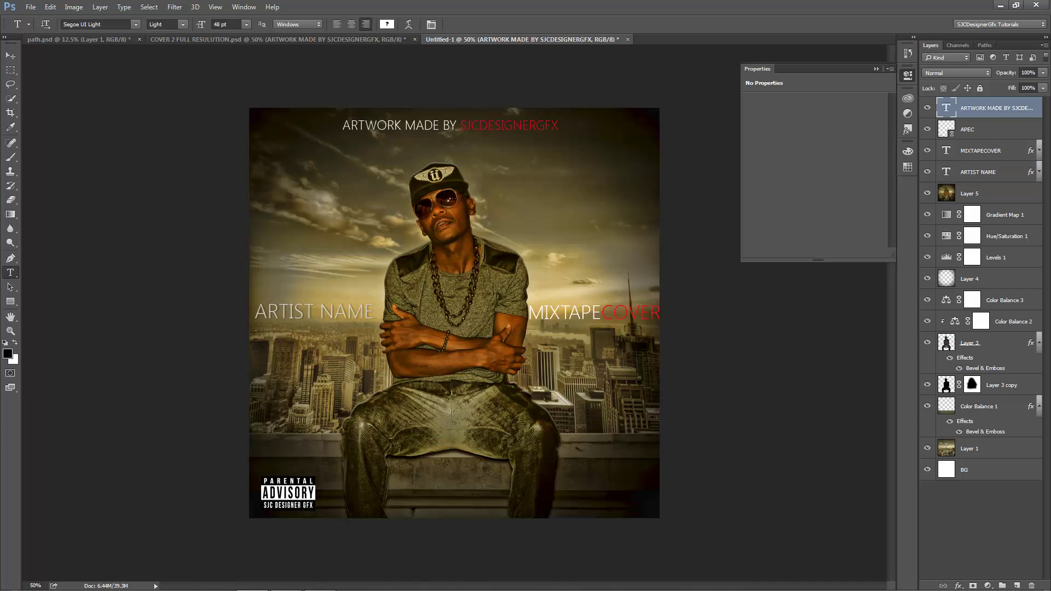
{"action": "left_click", "coordinate": [987, 585]}
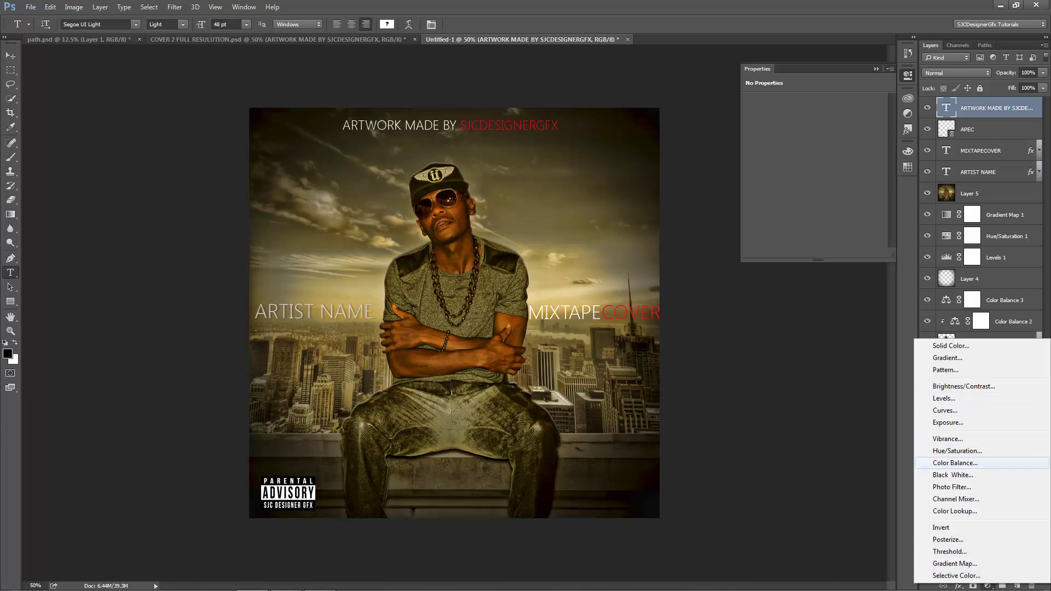
{"action": "left_click", "coordinate": [955, 463]}
{"action": "left_click_drag", "start_coordinate": [799, 163], "coordinate": [791, 163]}
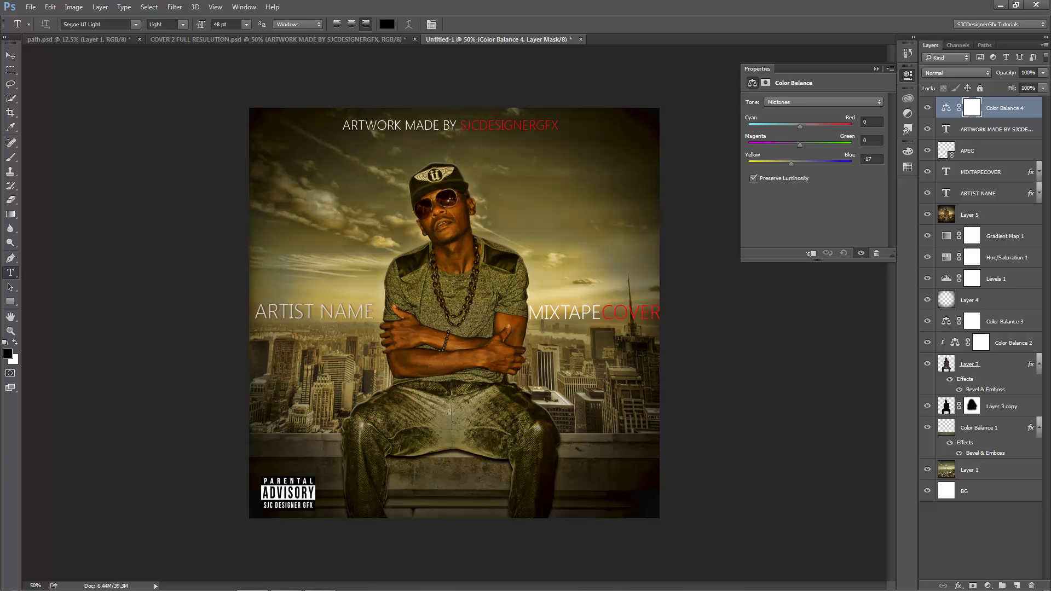
{"action": "left_click_drag", "start_coordinate": [800, 126], "coordinate": [790, 126]}
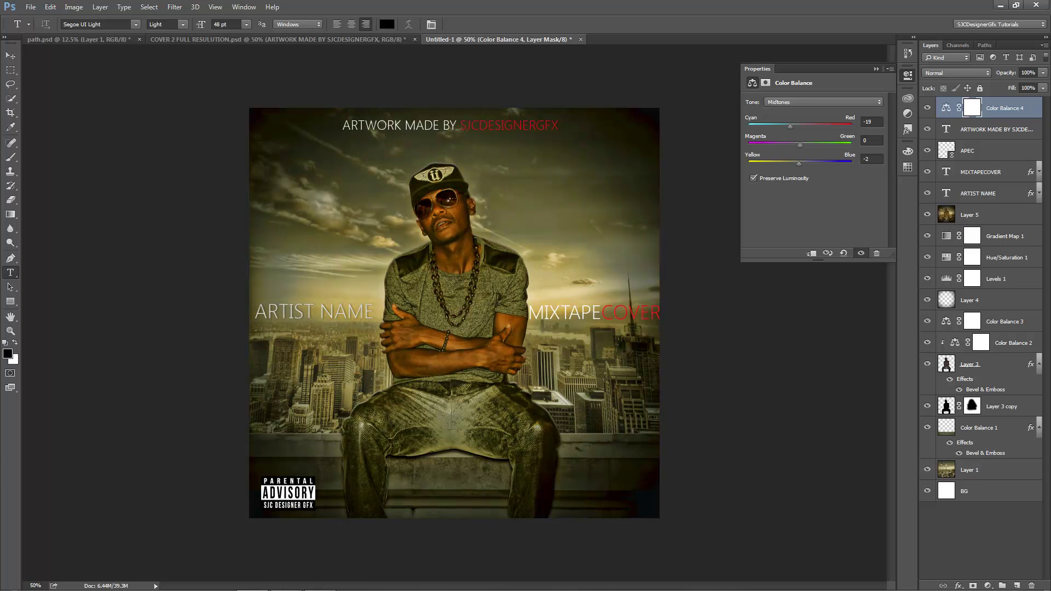
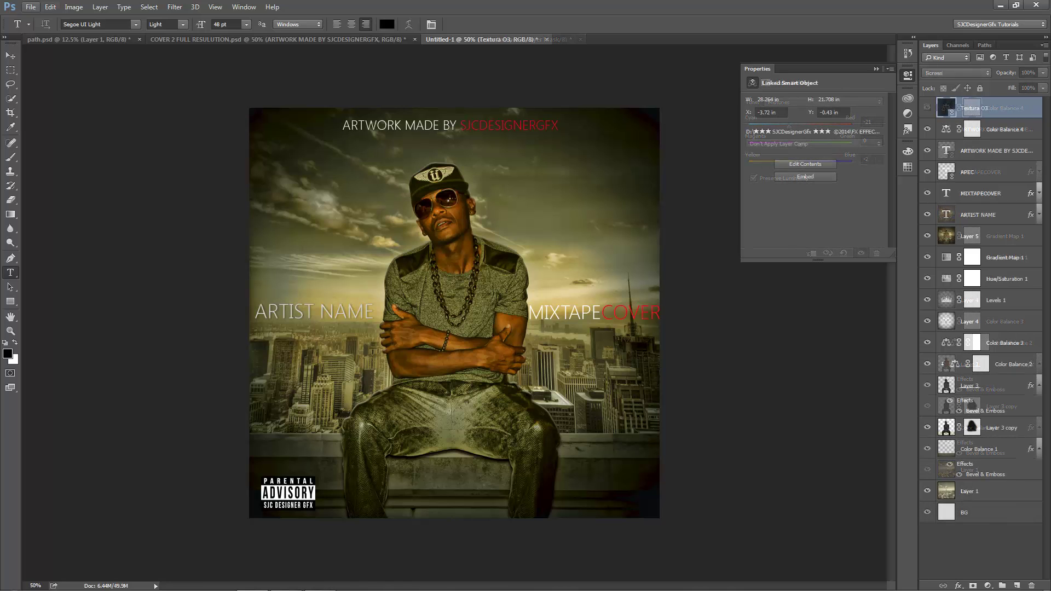
Place the Textura Preta texture as a linked file, scaled to fill the whole canvas
{"action": "left_click", "coordinate": [31, 6]}
{"action": "left_click", "coordinate": [53, 210]}
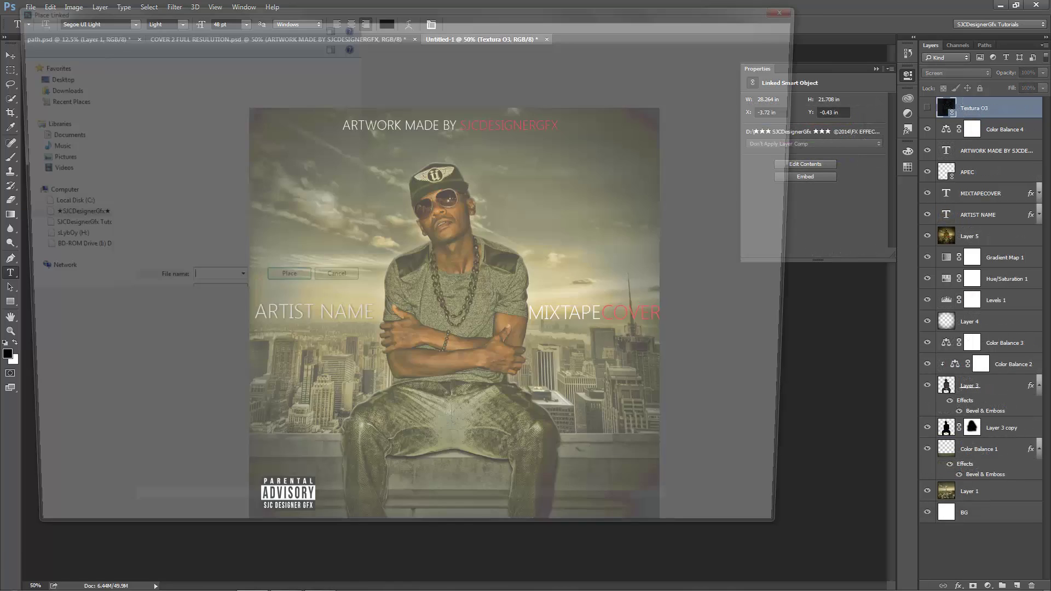
{"action": "scroll", "coordinate": [348, 444], "scroll_direction": "down", "scroll_amount": 3}
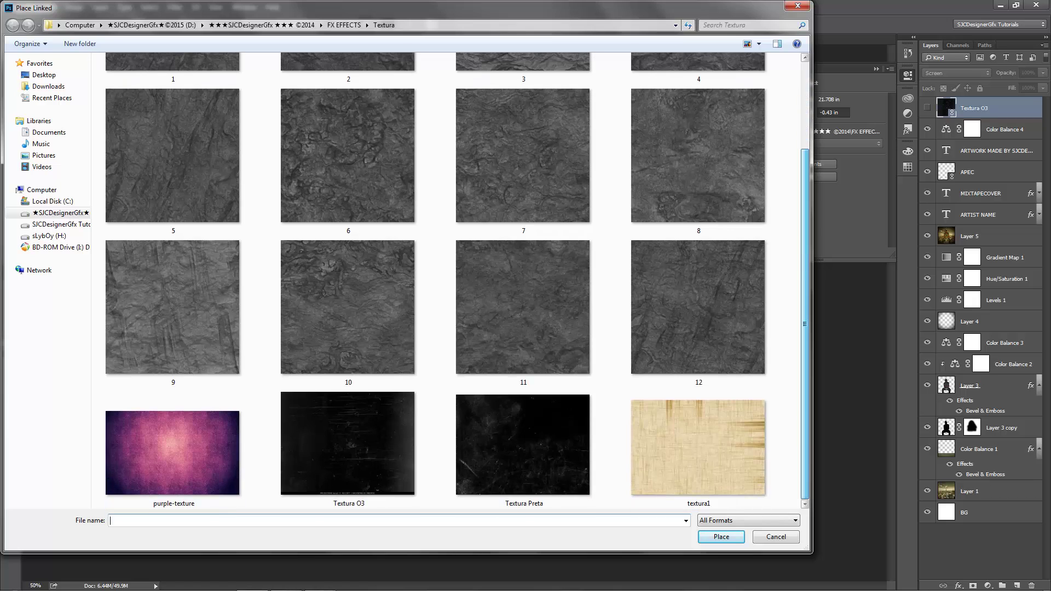
{"action": "double_click", "coordinate": [522, 445]}
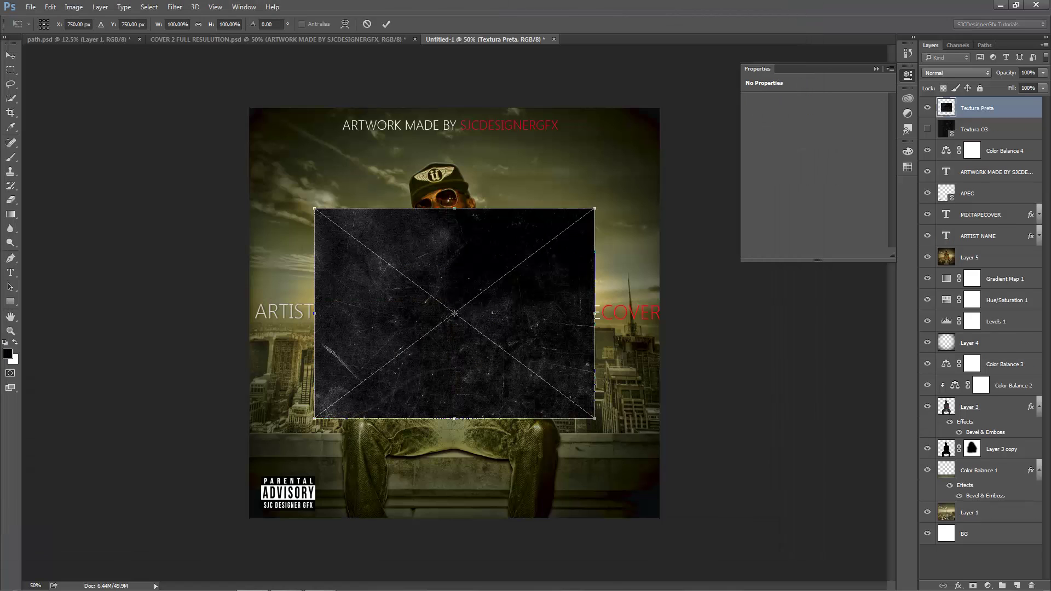
{"action": "left_click_drag", "start_coordinate": [594, 418], "coordinate": [729, 518]}
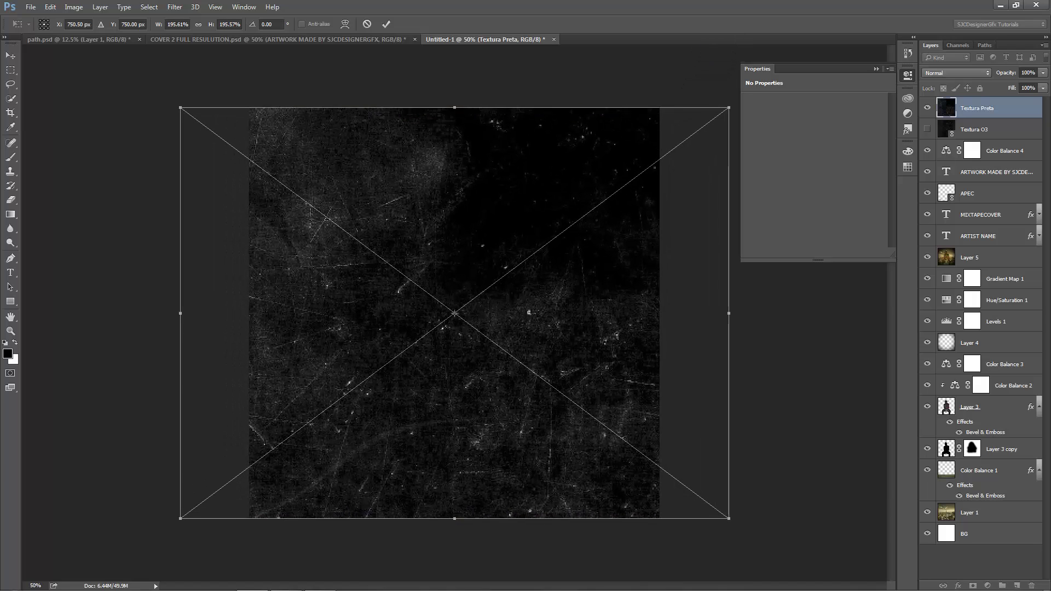
{"action": "key", "text": "Return"}
{"action": "key", "text": "t"}
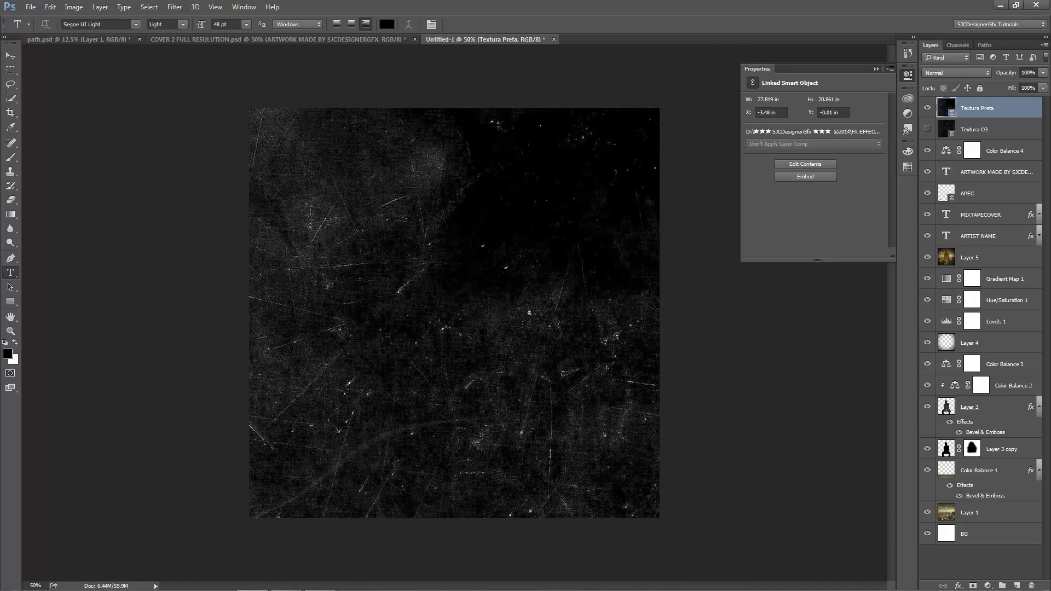
Delete the old Textura O3 layer
{"action": "key", "text": "alt+bracketleft"}
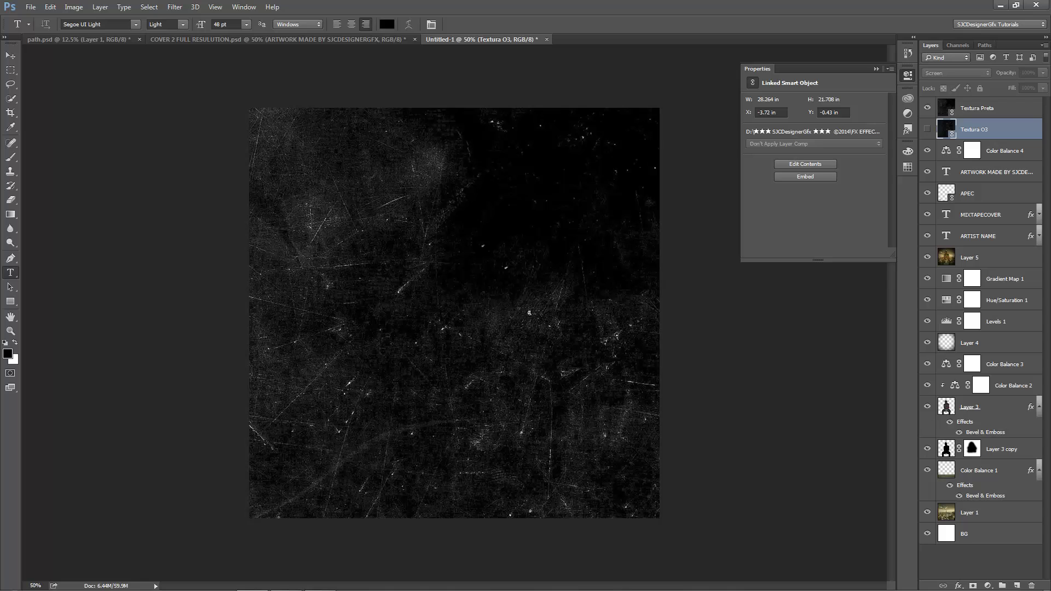
{"action": "right_click", "coordinate": [994, 130]}
{"action": "left_click", "coordinate": [876, 136]}
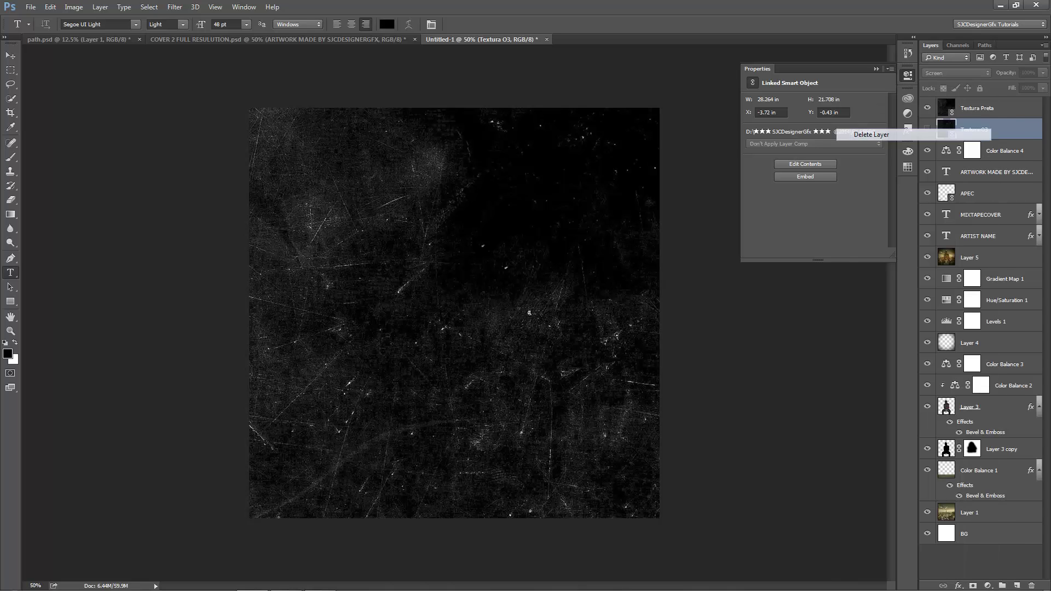
{"action": "key", "text": "Return"}
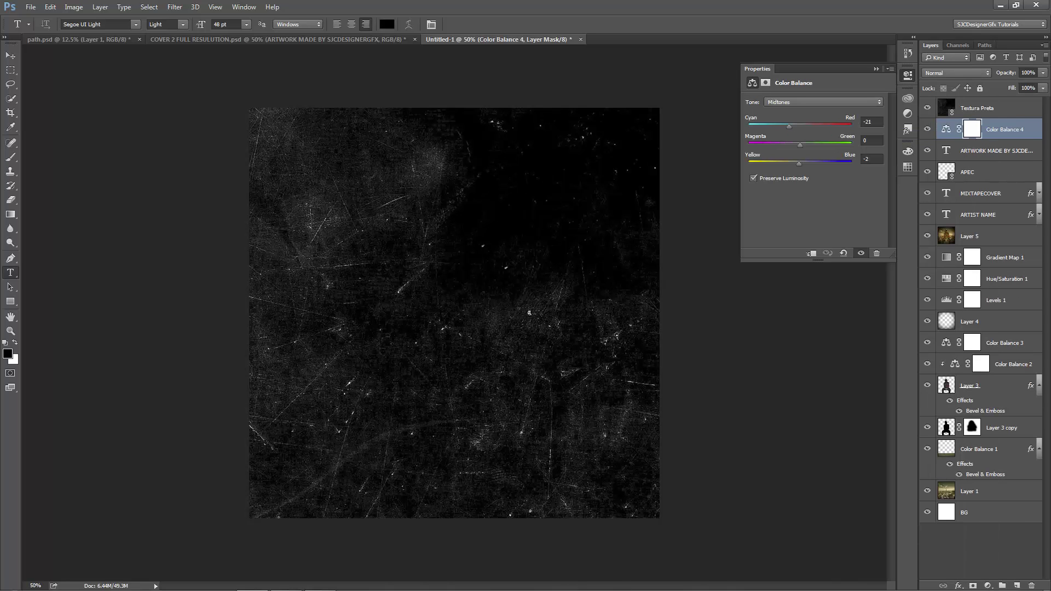
Set the Textura Preta layer's blend mode to Screen
{"action": "key", "text": "alt+bracketright"}
{"action": "left_click", "coordinate": [957, 73]}
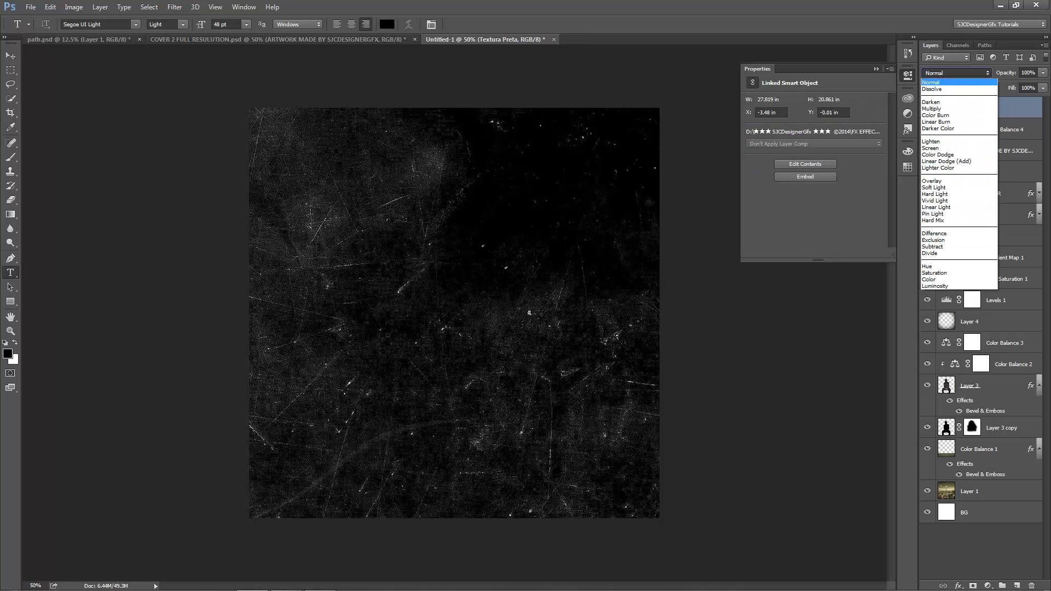
{"action": "left_click", "coordinate": [931, 148]}
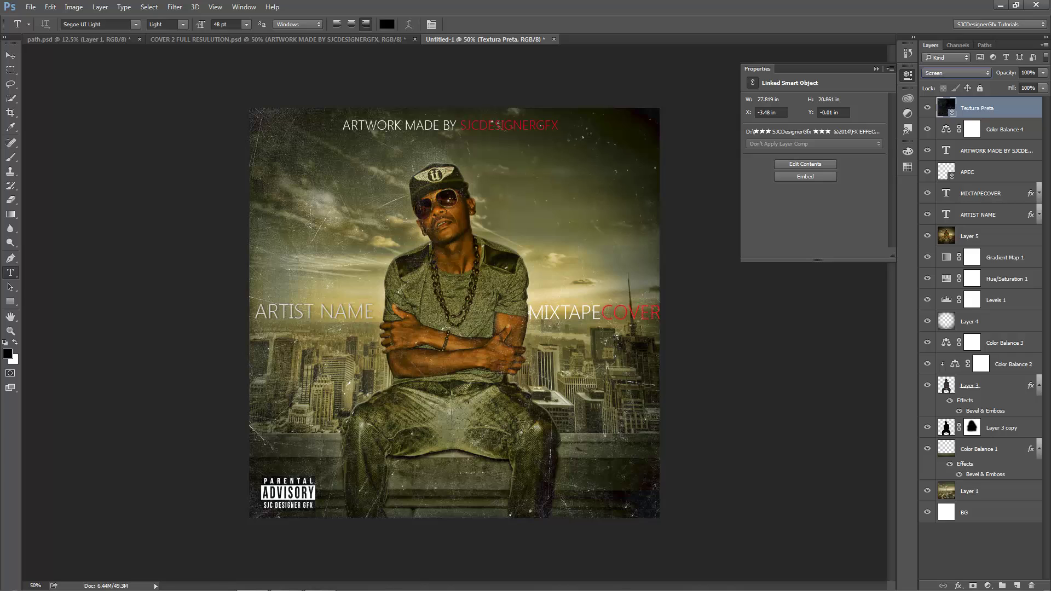
Add a layer mask to Textura Preta and paint out the man's face, chest and legs with a 600 brush
{"action": "left_click", "coordinate": [973, 585]}
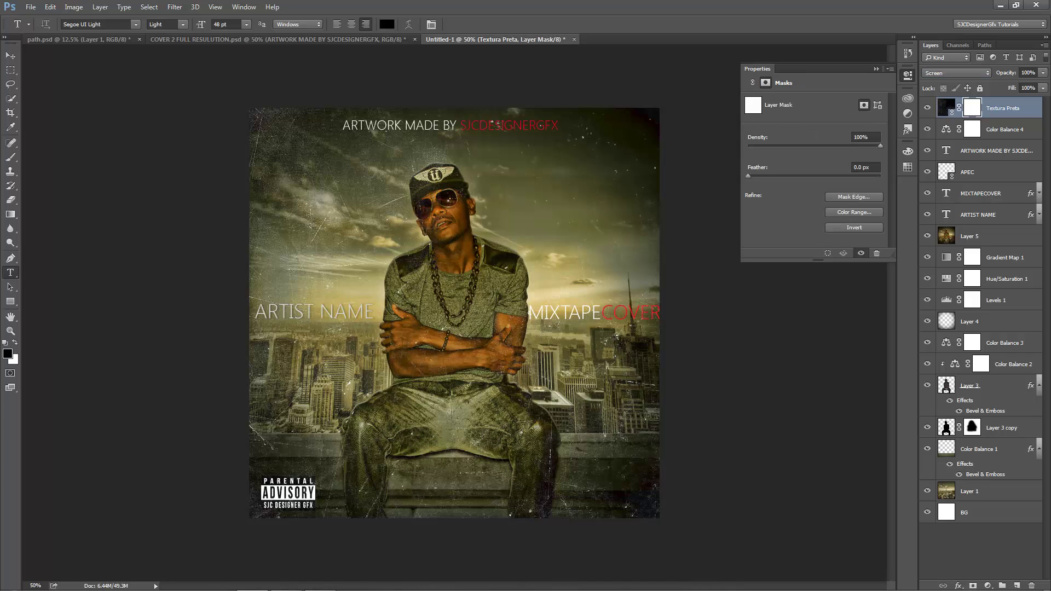
{"action": "key", "text": "b"}
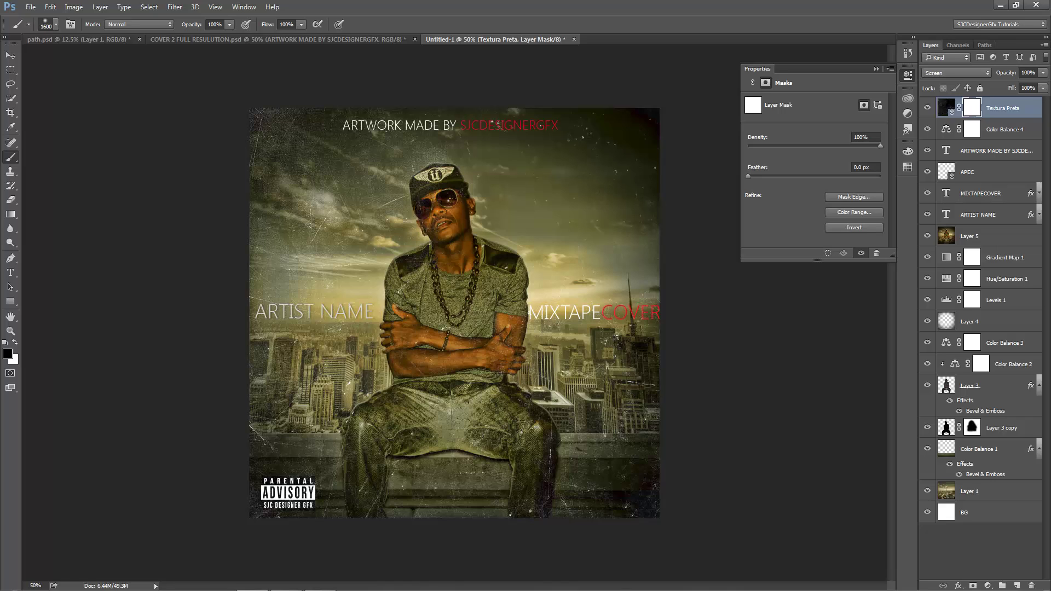
{"action": "key", "text": "bracketleft"}
{"action": "key", "text": "bracketleft"}
{"action": "key", "text": "bracketleft"}
{"action": "left_click", "coordinate": [427, 180]}
{"action": "left_click", "coordinate": [414, 275]}
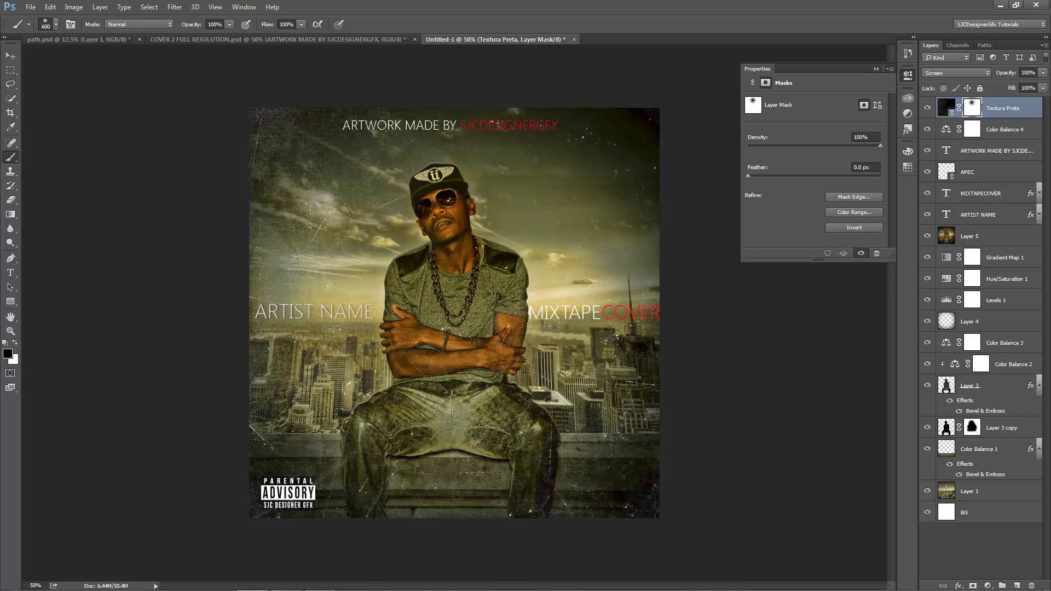
{"action": "mouse_move", "coordinate": [365, 389]}
{"action": "left_mouse_down"}
{"action": "mouse_move", "coordinate": [387, 431]}
{"action": "mouse_move", "coordinate": [487, 424]}
{"action": "mouse_move", "coordinate": [557, 459]}
{"action": "left_mouse_up"}
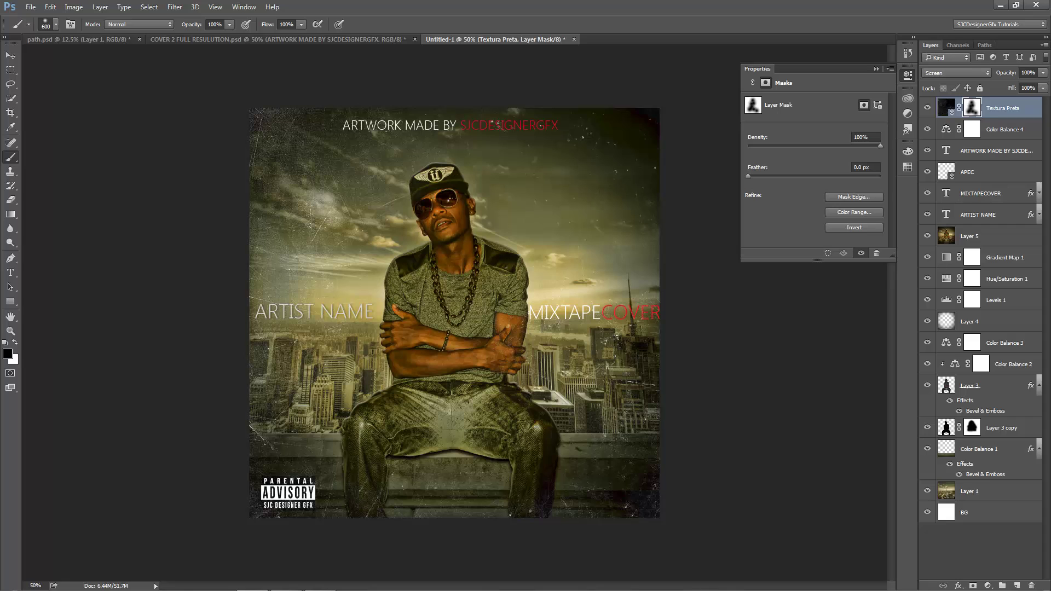
Fit the cover to the screen and zoom the view to 50%
{"action": "scroll", "coordinate": [313, 309], "scroll_direction": "up", "scroll_amount": 1}
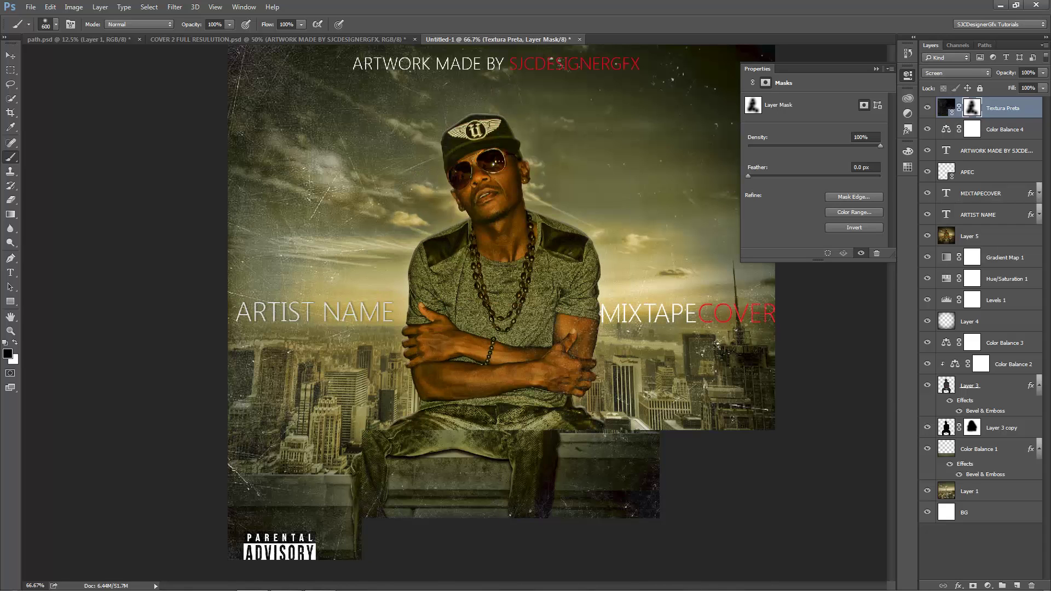
{"action": "key", "text": "z"}
{"action": "right_click", "coordinate": [377, 299]}
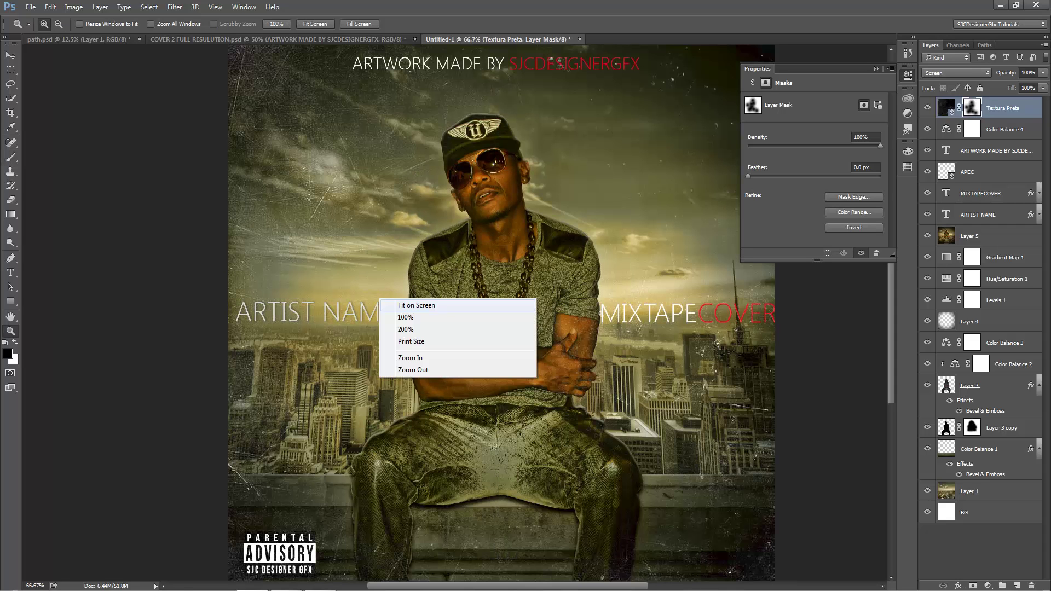
{"action": "left_click", "coordinate": [394, 305]}
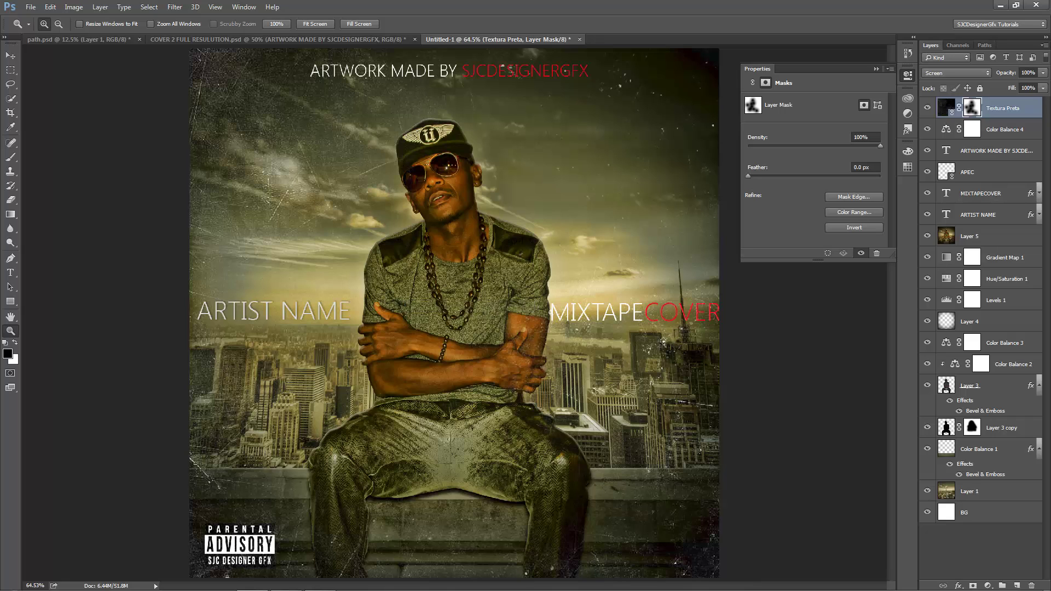
{"action": "key", "text": "ctrl+minus"}
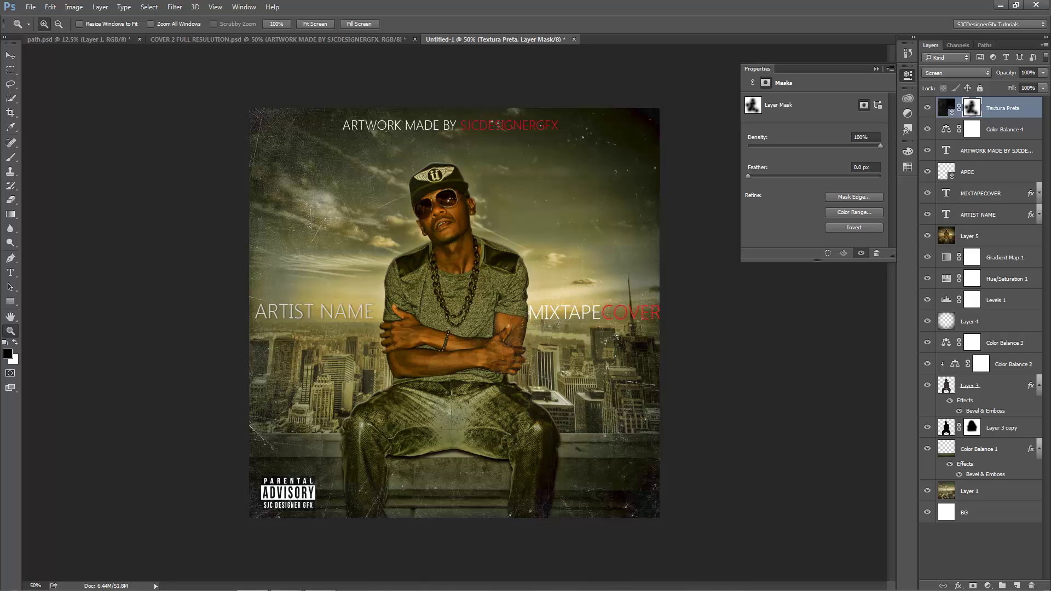
{"action": "left_click", "coordinate": [988, 586]}
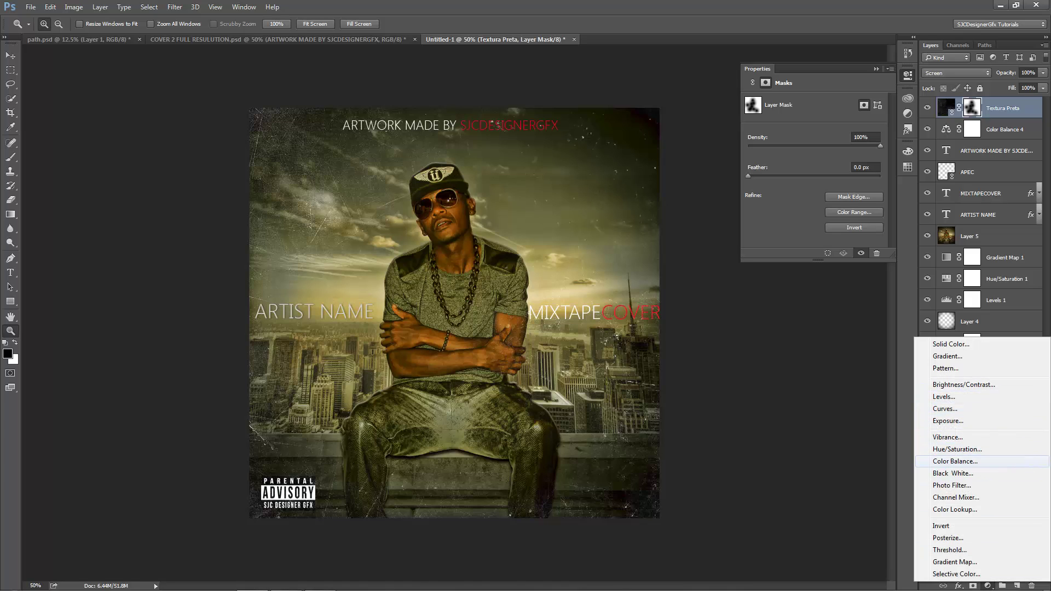
{"action": "left_click", "coordinate": [955, 460]}
{"action": "left_click_drag", "start_coordinate": [783, 125], "coordinate": [776, 125]}
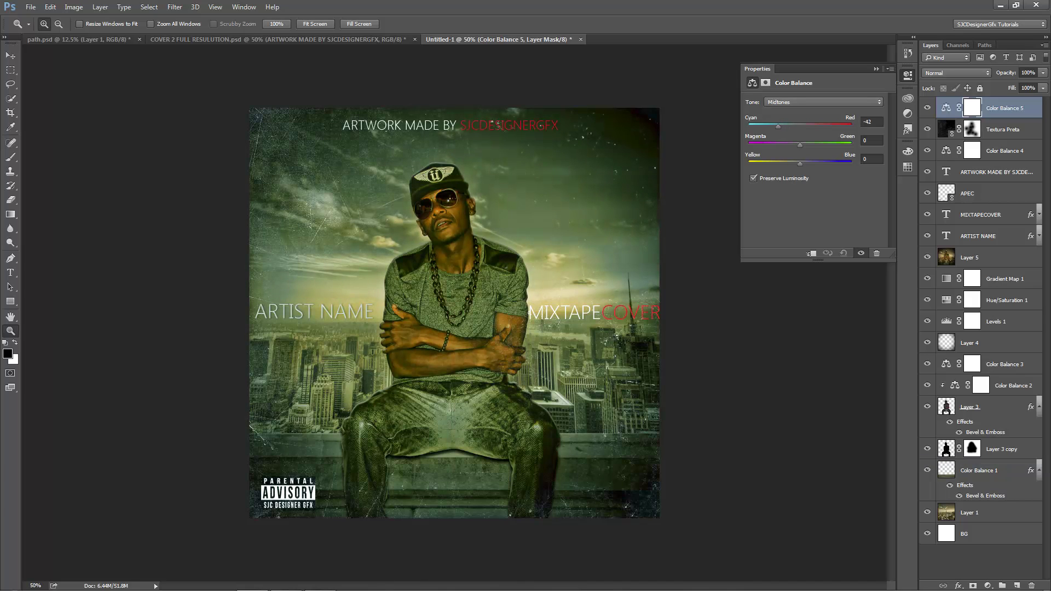
{"action": "type", "text": "-29"}
{"action": "left_click", "coordinate": [972, 107]}
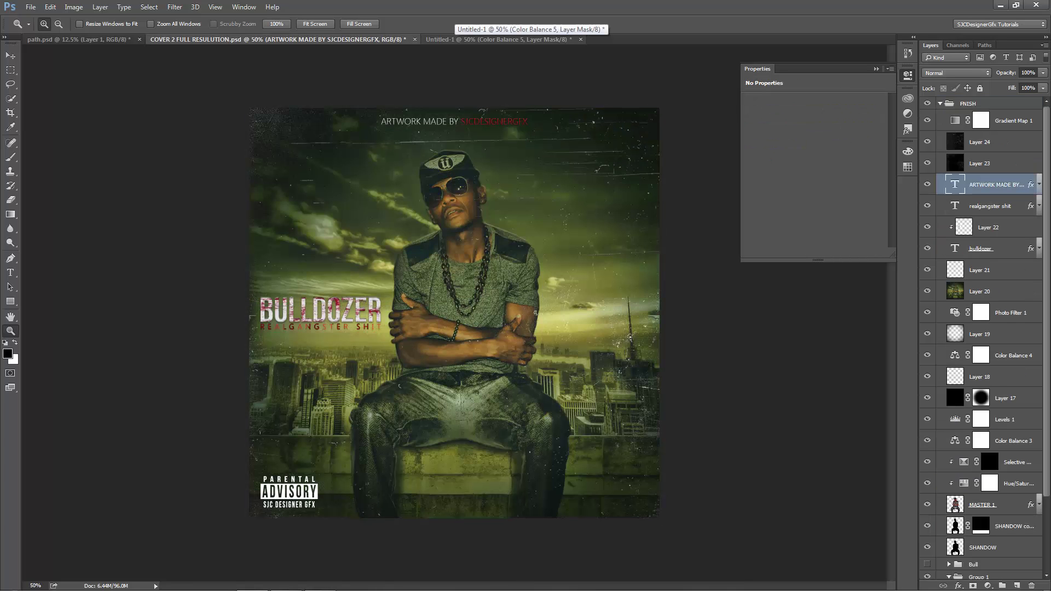
{"action": "left_click", "coordinate": [495, 39]}
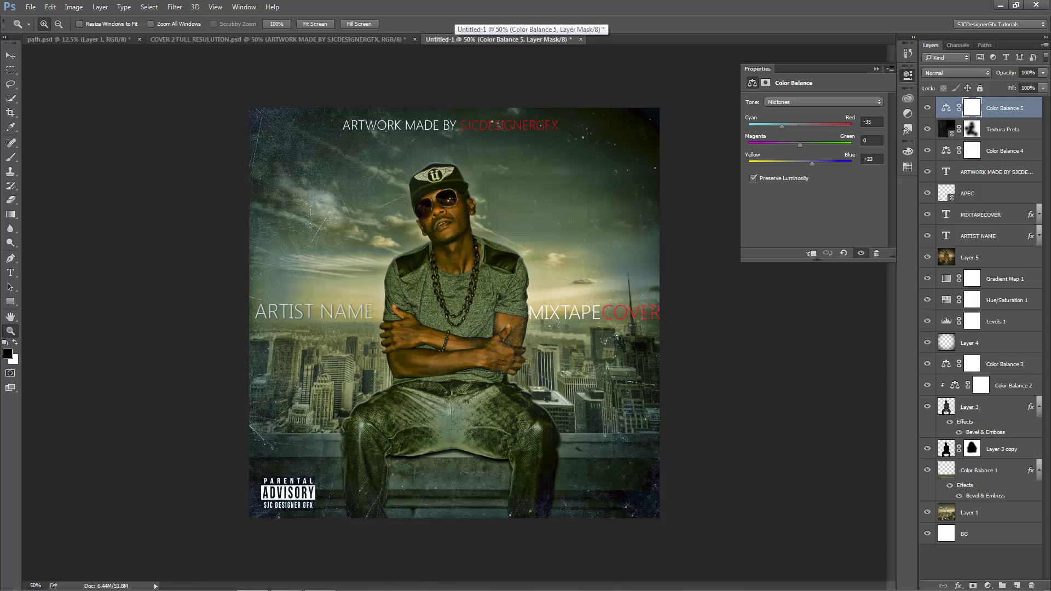
{"action": "left_click", "coordinate": [278, 39]}
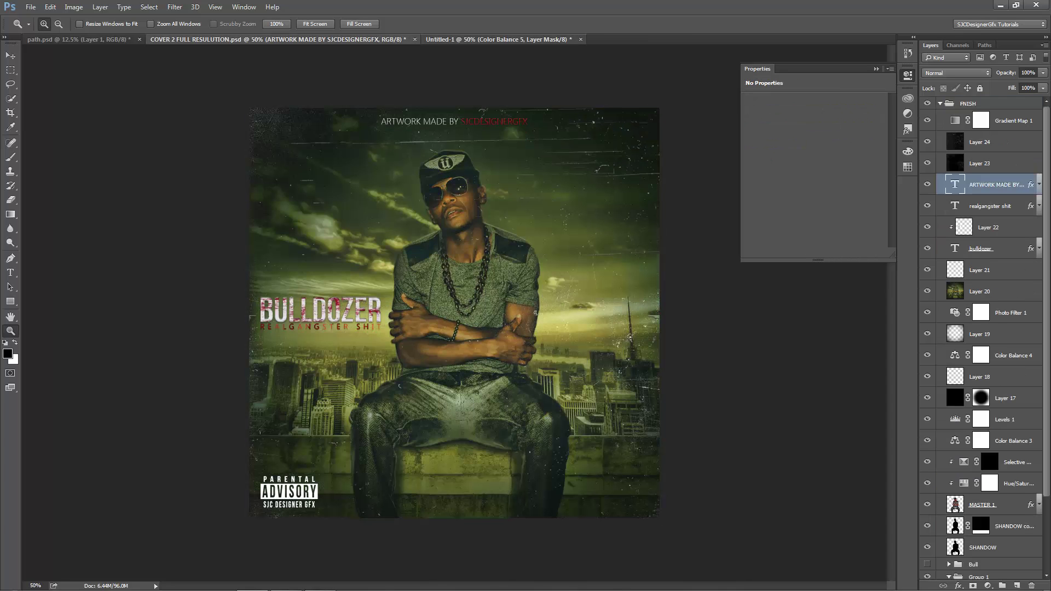
{"action": "left_click", "coordinate": [495, 39]}
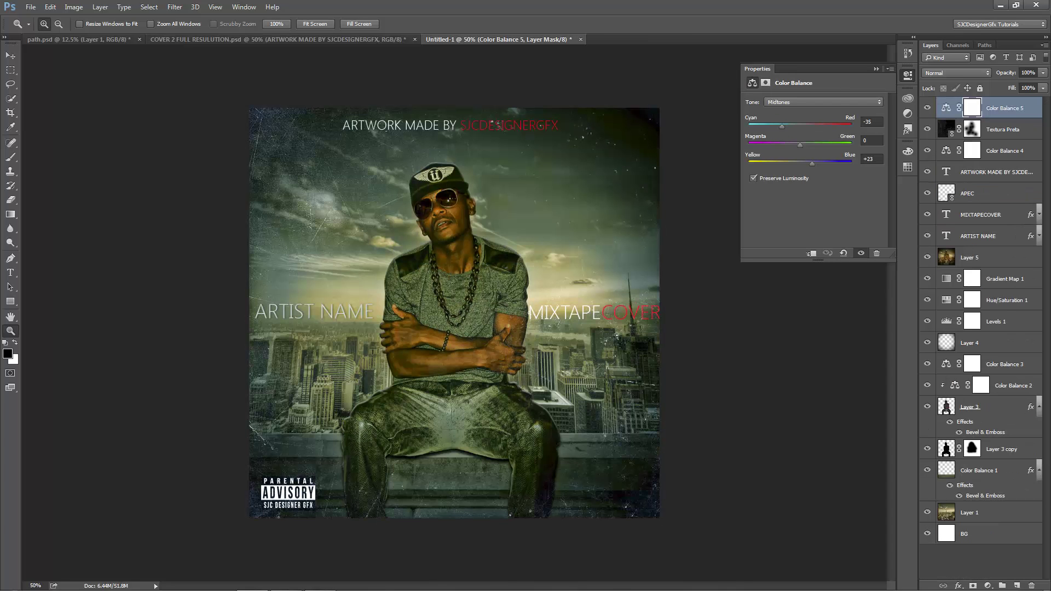
{"action": "left_click", "coordinate": [979, 407]}
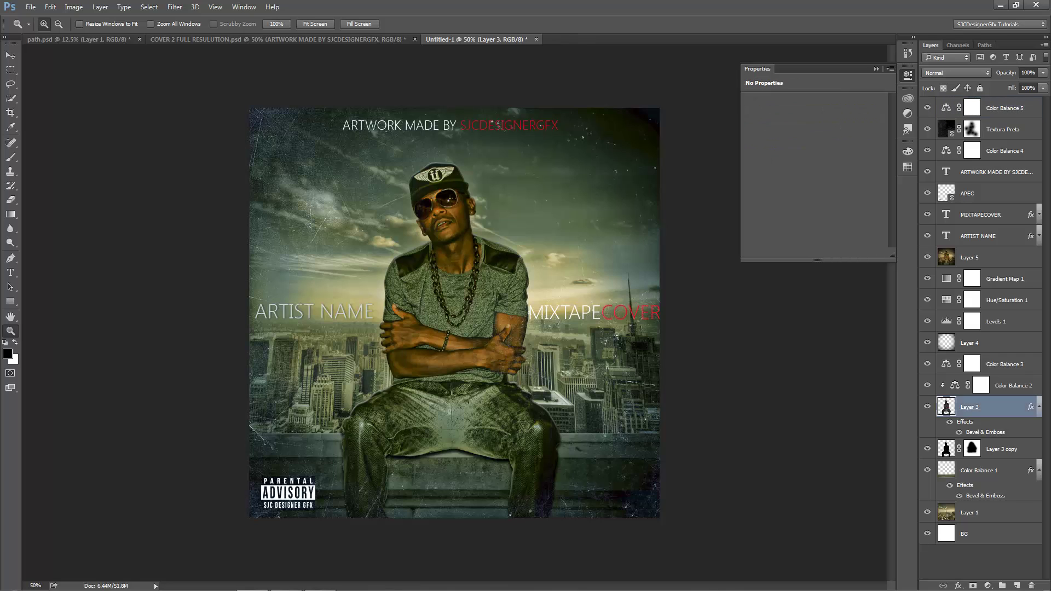
{"action": "left_click", "coordinate": [1012, 385]}
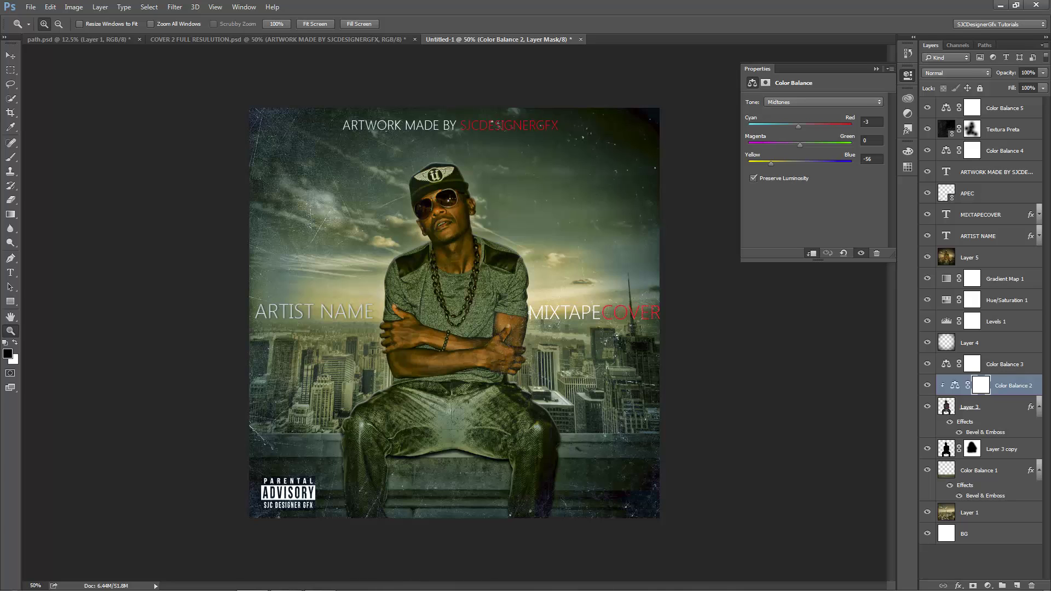
{"action": "left_click", "coordinate": [969, 257]}
{"action": "left_click", "coordinate": [926, 257]}
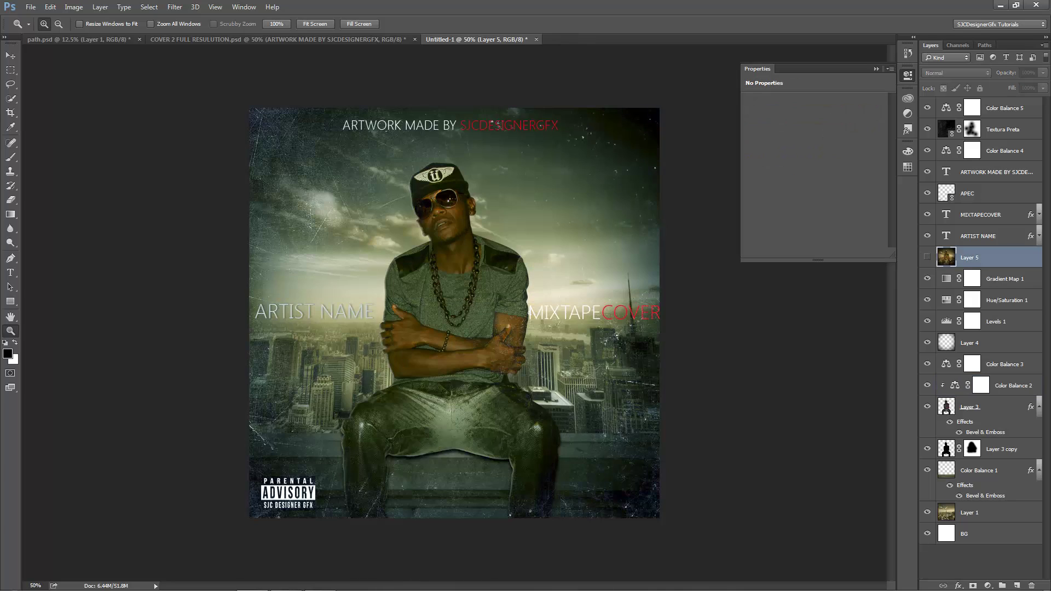
{"action": "left_click", "coordinate": [927, 257]}
{"action": "left_click", "coordinate": [927, 257]}
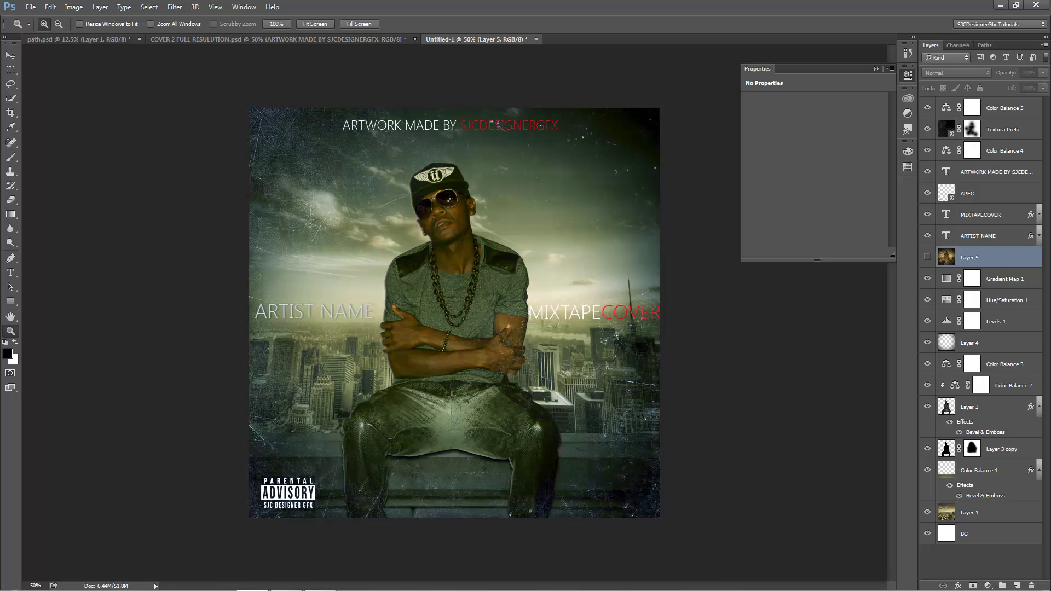
{"action": "left_click", "coordinate": [927, 257]}
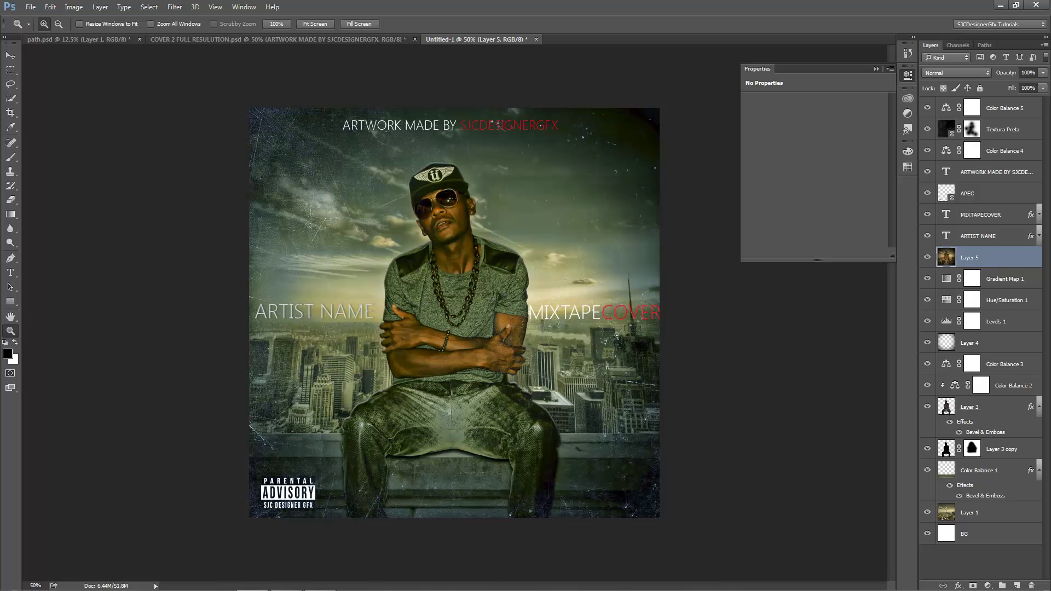
{"action": "left_click", "coordinate": [926, 257]}
{"action": "left_click", "coordinate": [926, 257]}
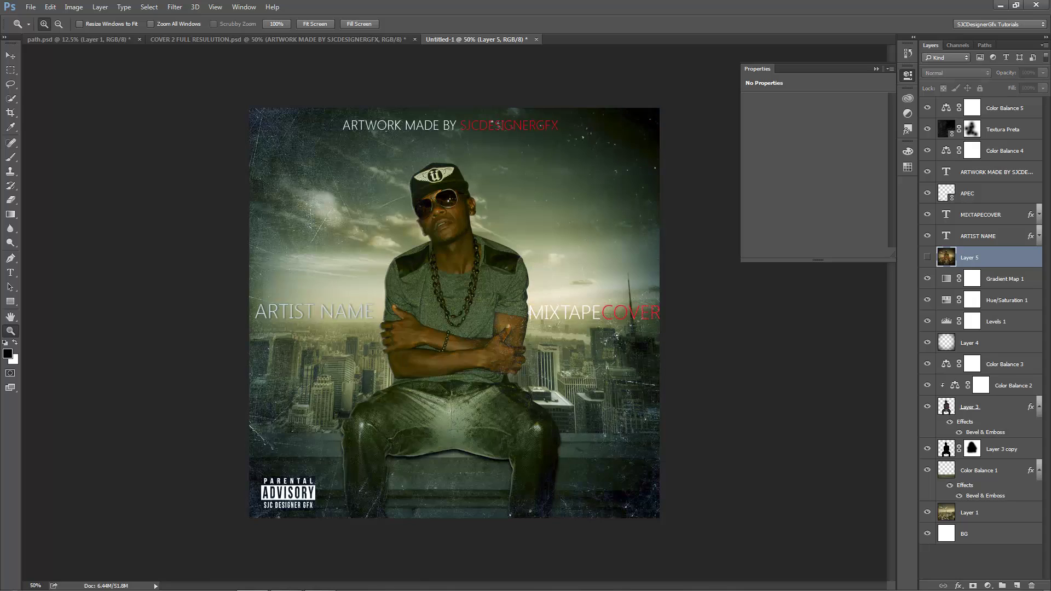
{"action": "left_click", "coordinate": [926, 256]}
{"action": "left_click", "coordinate": [1001, 108]}
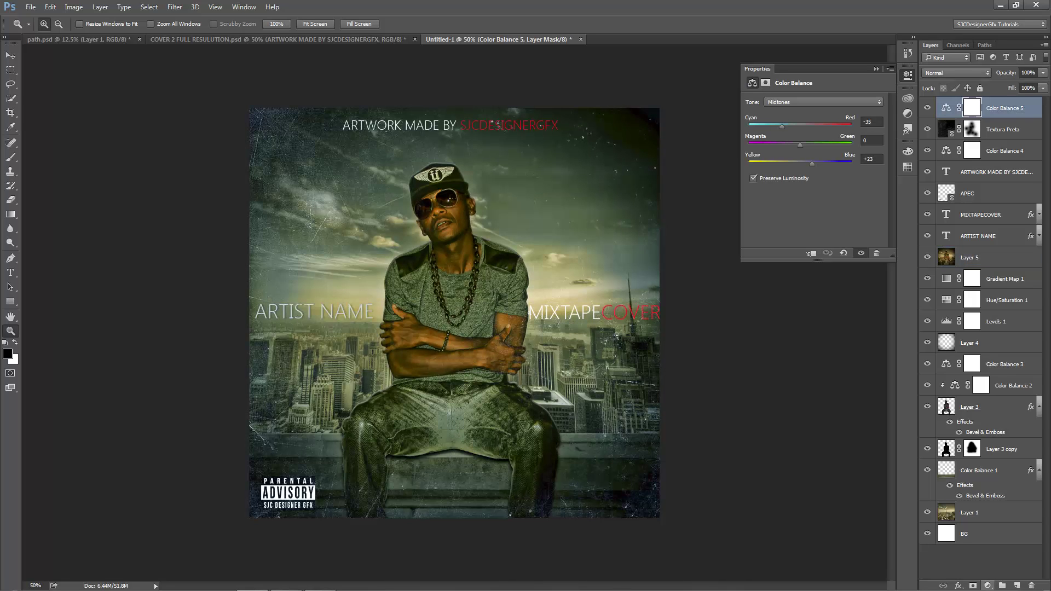
Add a Solid Color fill layer in dark navy (#00091e)
{"action": "left_click", "coordinate": [987, 585]}
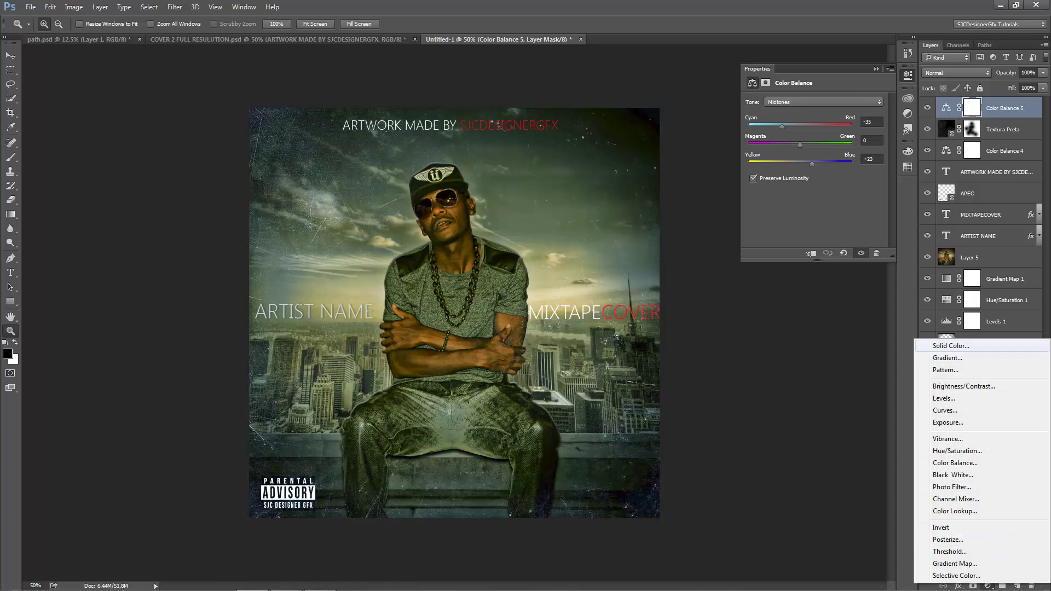
{"action": "left_click", "coordinate": [941, 346]}
{"action": "mouse_move", "coordinate": [536, 288]}
{"action": "left_mouse_down"}
{"action": "mouse_move", "coordinate": [537, 198]}
{"action": "mouse_move", "coordinate": [537, 209]}
{"action": "left_mouse_up"}
{"action": "left_click", "coordinate": [519, 256]}
{"action": "left_click_drag", "start_coordinate": [522, 255], "coordinate": [522, 265]}
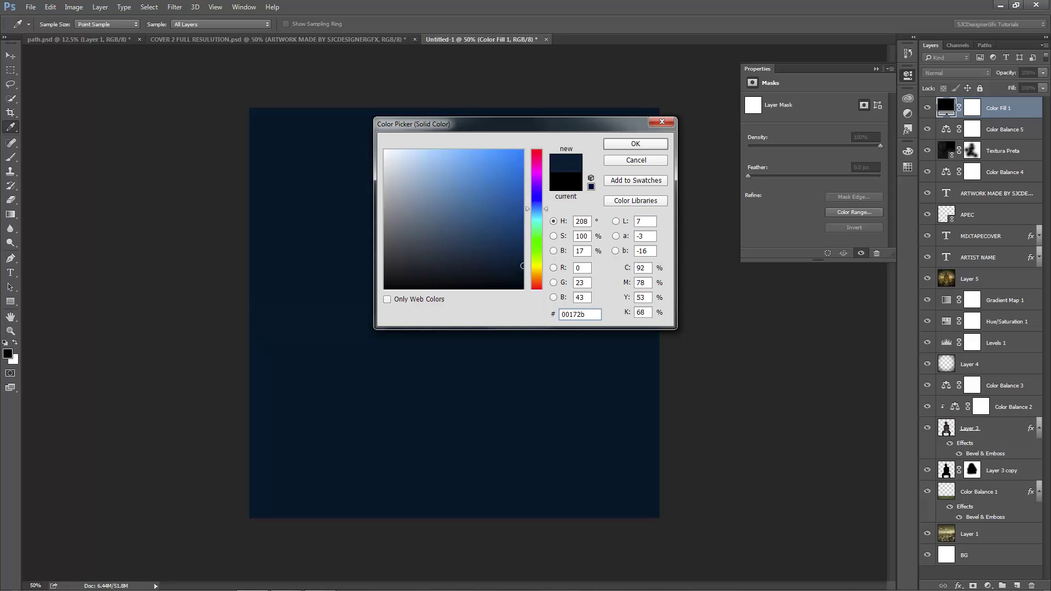
{"action": "left_click_drag", "start_coordinate": [537, 209], "coordinate": [536, 203]}
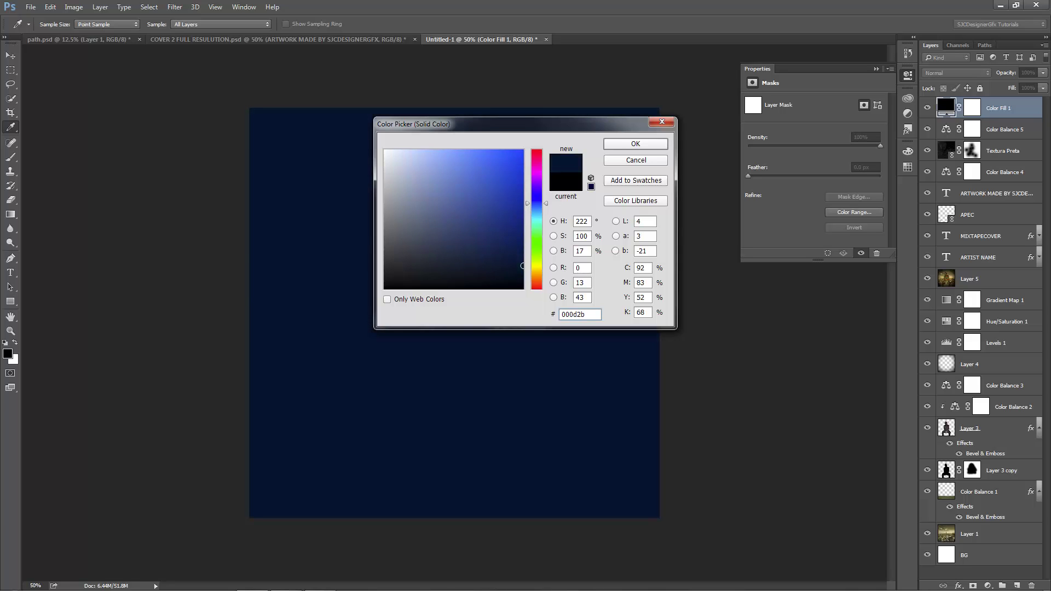
{"action": "left_click_drag", "start_coordinate": [522, 266], "coordinate": [522, 272]}
{"action": "left_click", "coordinate": [634, 143]}
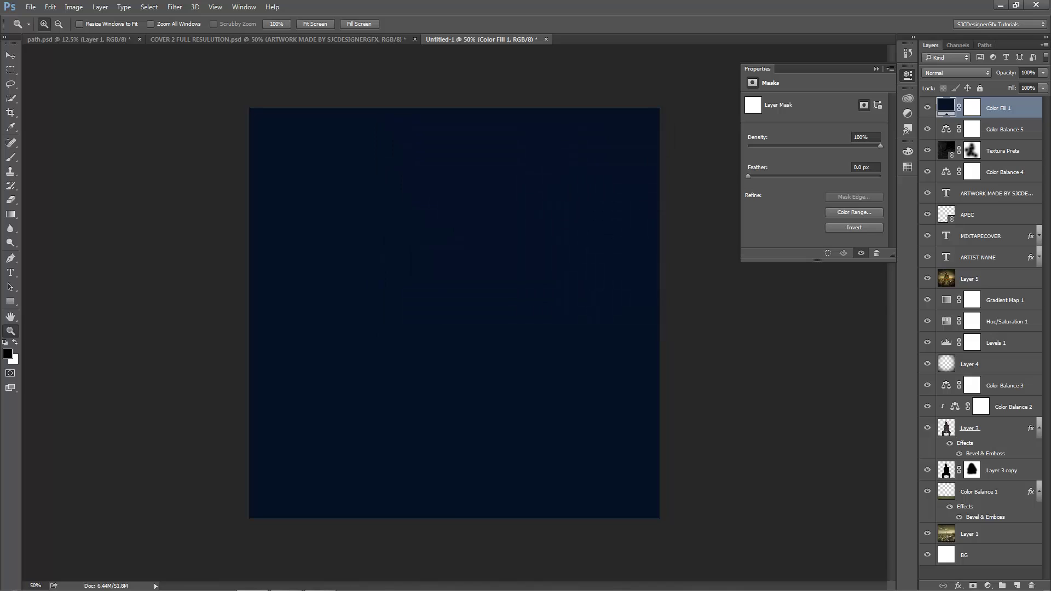
Set the navy fill layer to Soft Light at 13% opacity
{"action": "left_click", "coordinate": [957, 73]}
{"action": "left_click", "coordinate": [936, 187]}
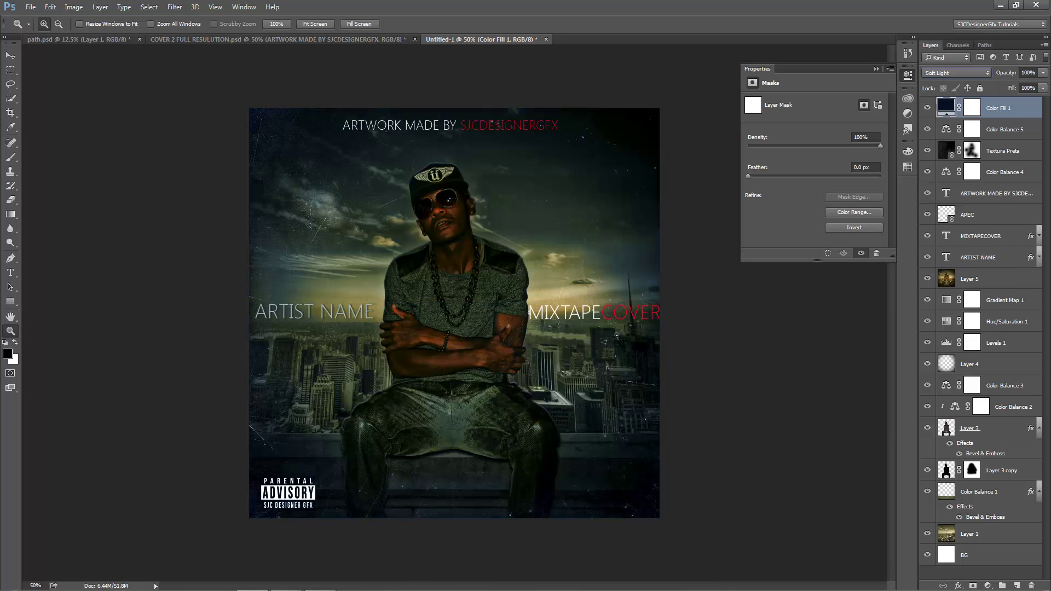
{"action": "left_click", "coordinate": [1042, 73]}
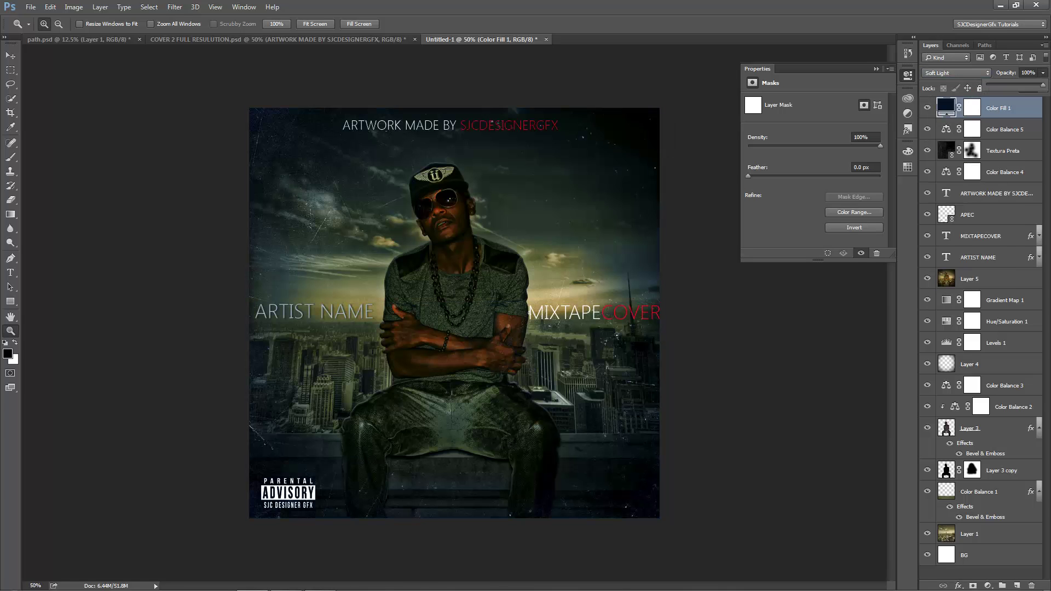
{"action": "left_click_drag", "start_coordinate": [1043, 86], "coordinate": [994, 86]}
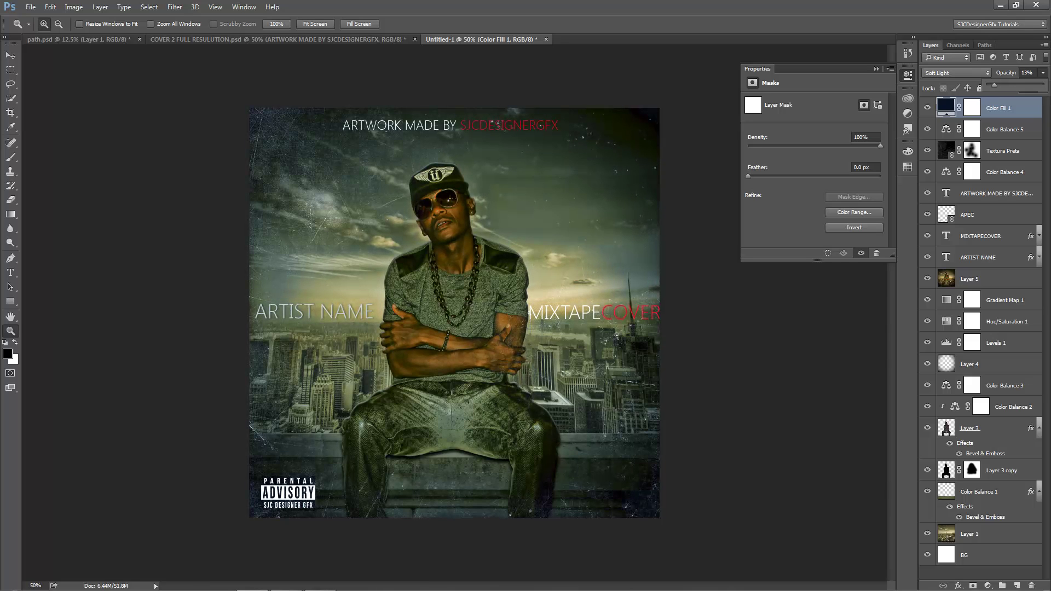
Add an Exposure adjustment layer with exposure +0.39 and offset -0.0041
{"action": "left_click", "coordinate": [987, 585]}
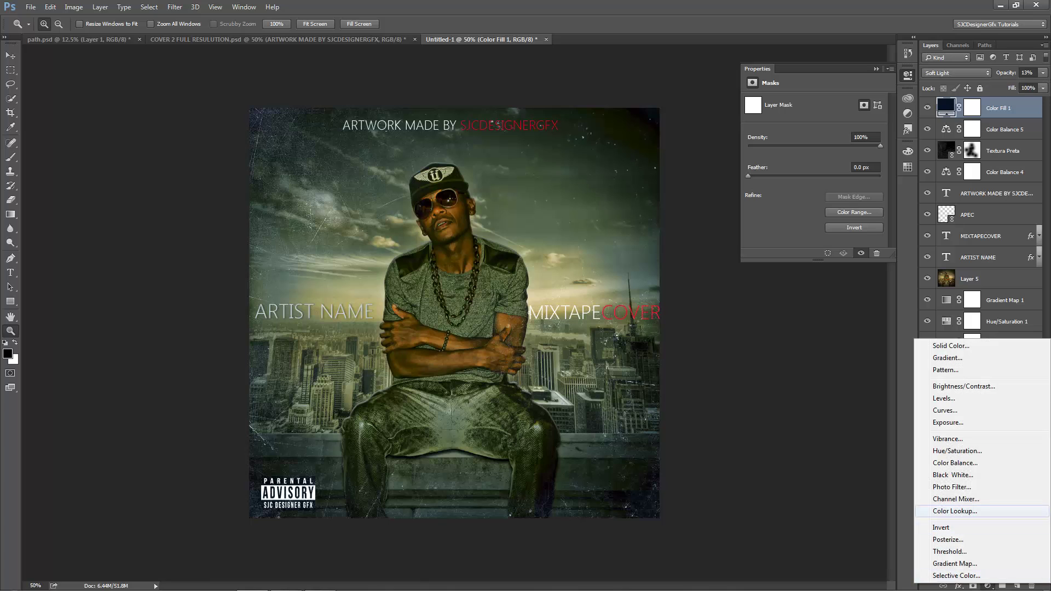
{"action": "left_click", "coordinate": [948, 421]}
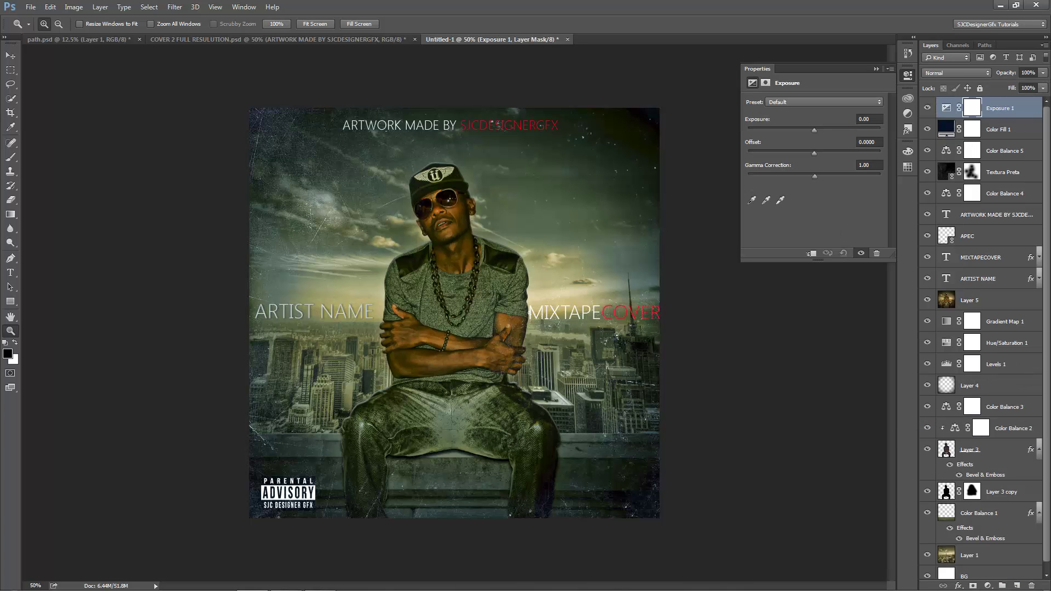
{"action": "left_click_drag", "start_coordinate": [814, 130], "coordinate": [813, 152]}
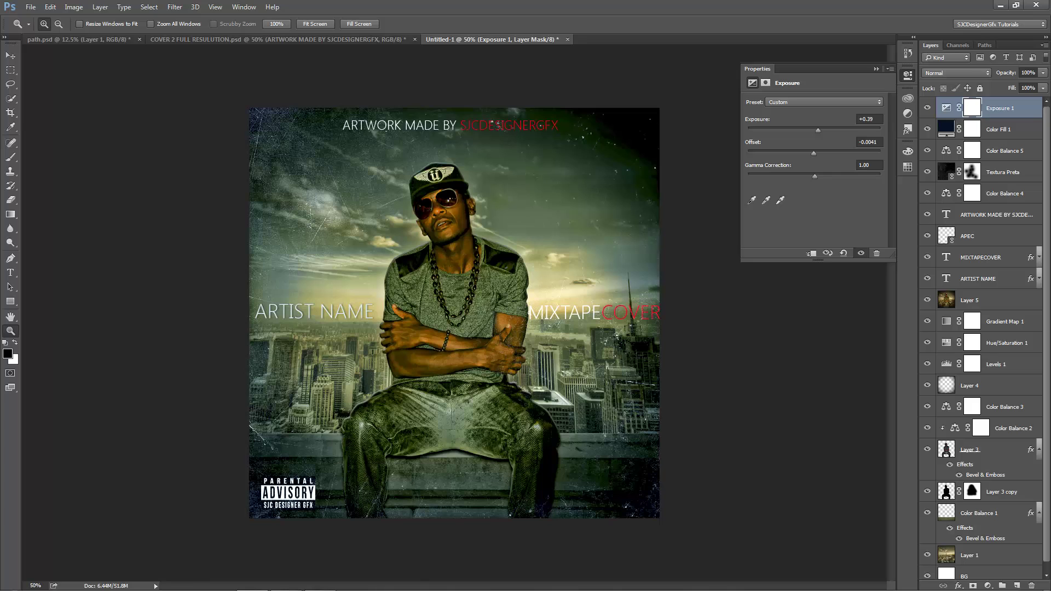
Toggle the Exposure layer to compare, then check the cover against the Bulldozer reference
{"action": "left_click", "coordinate": [927, 108]}
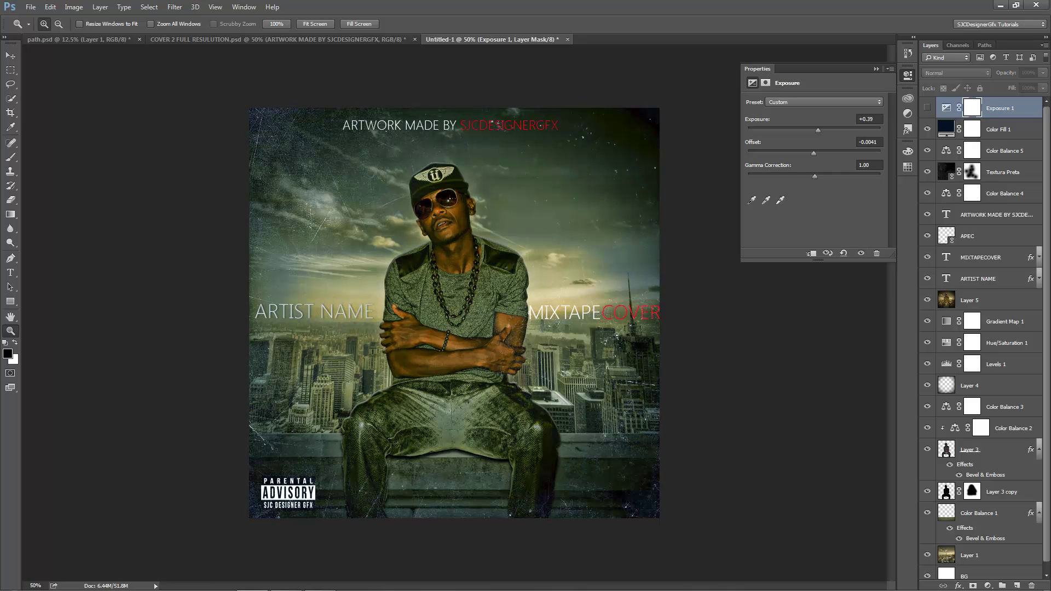
{"action": "left_click", "coordinate": [927, 108]}
{"action": "left_click", "coordinate": [926, 108]}
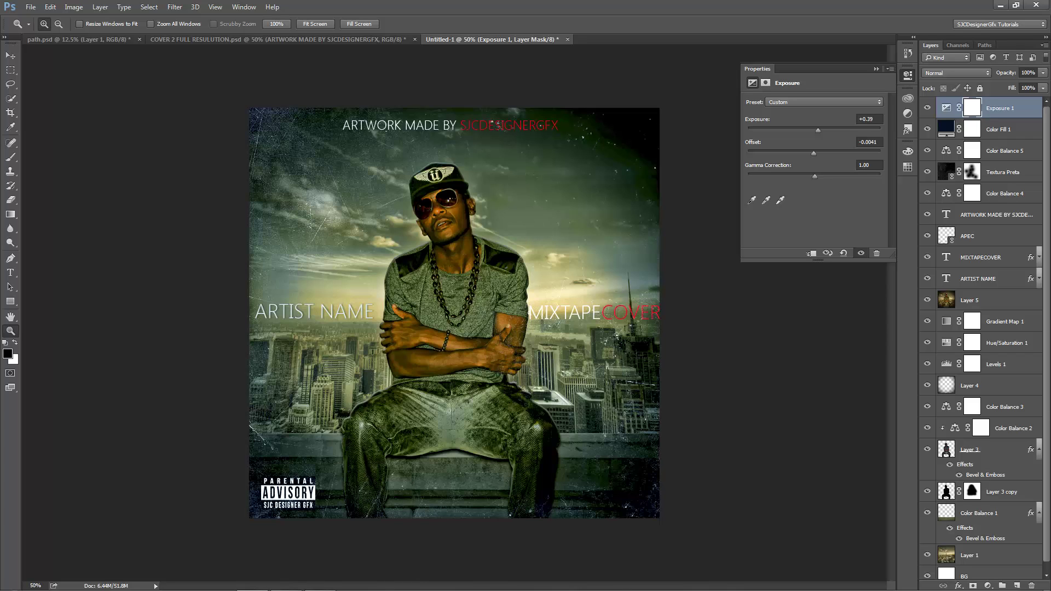
{"action": "left_click", "coordinate": [362, 39]}
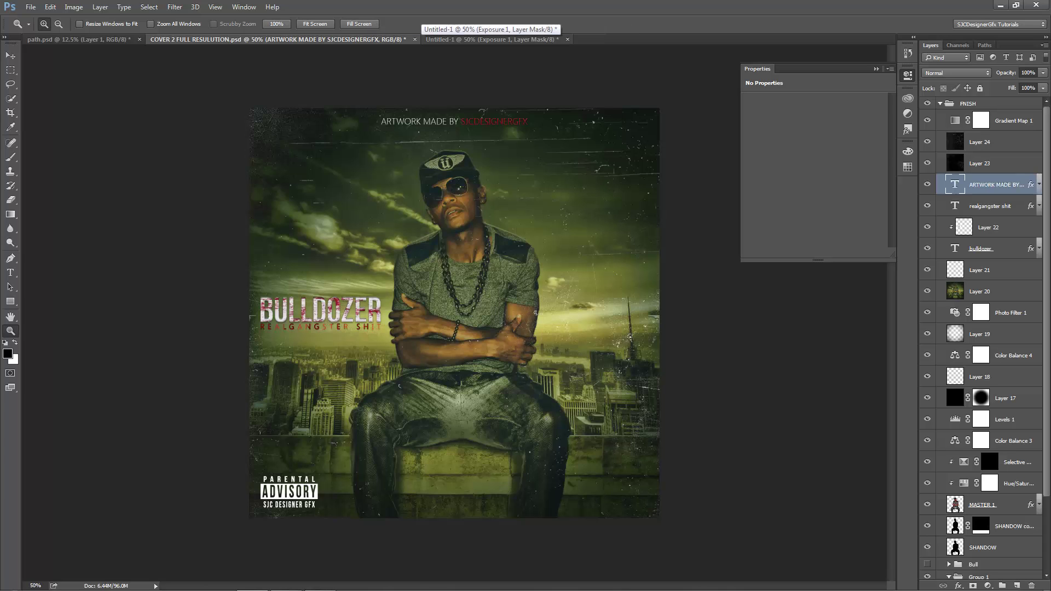
{"action": "left_click", "coordinate": [492, 39]}
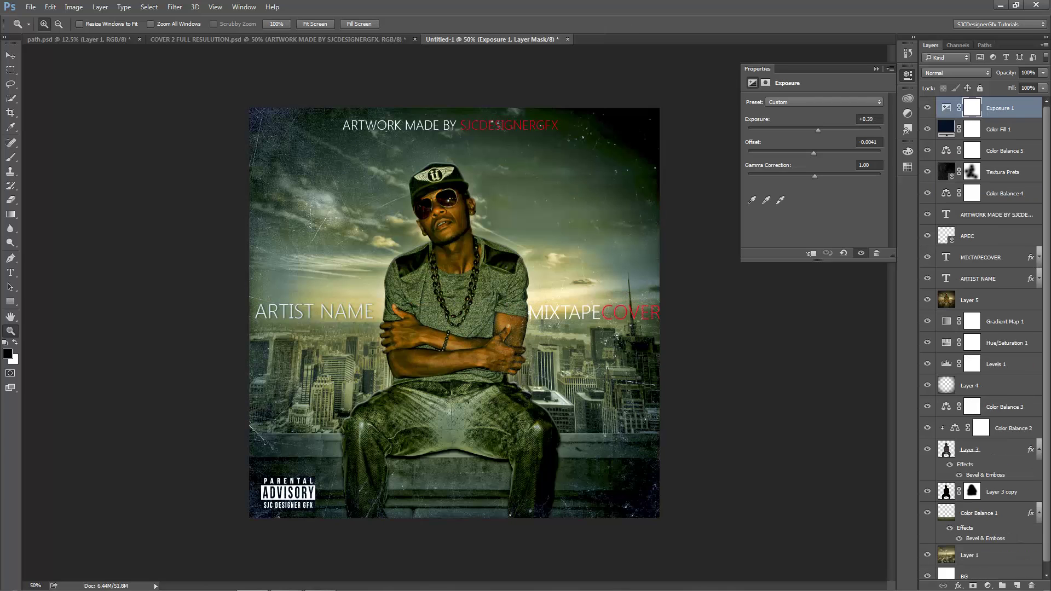